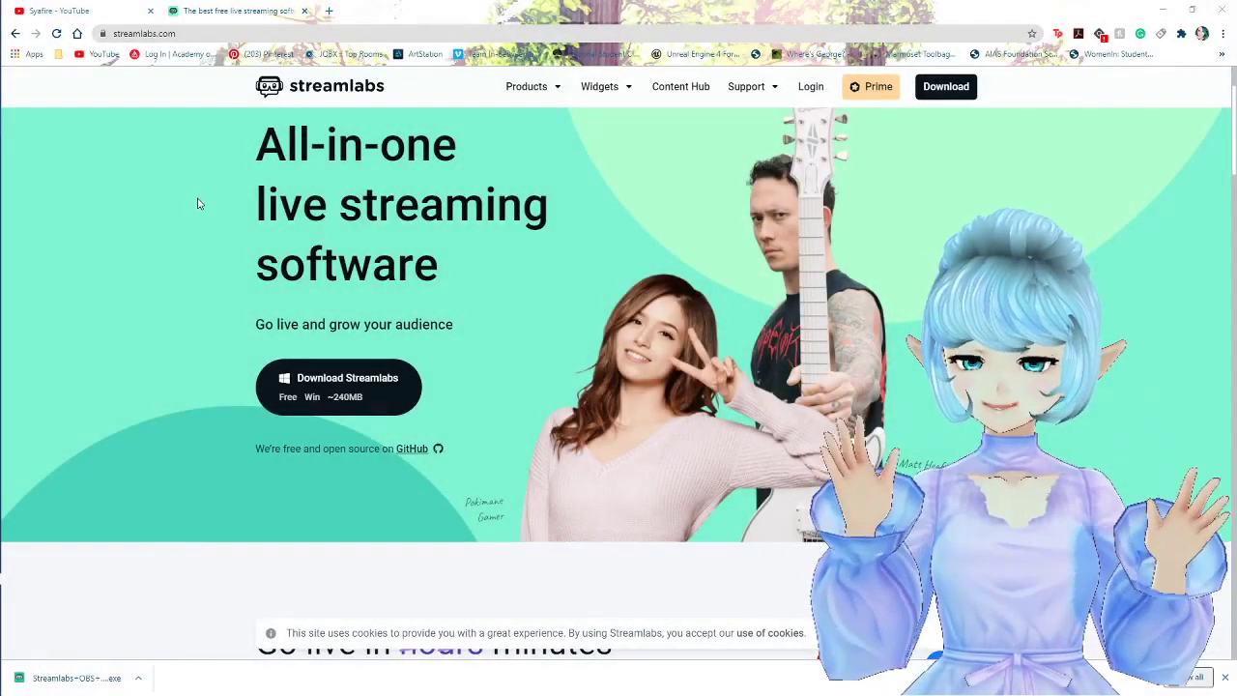
pyautogui.click(143, 33)
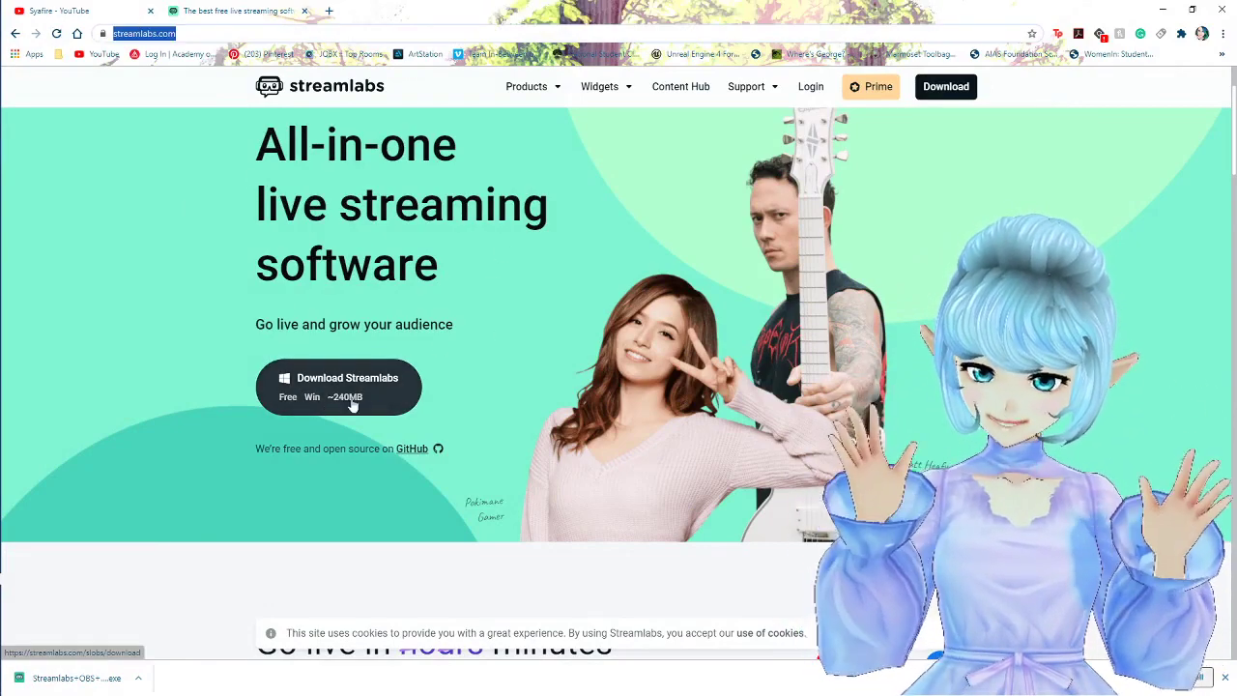
pyautogui.scroll(-1, 374, 405)
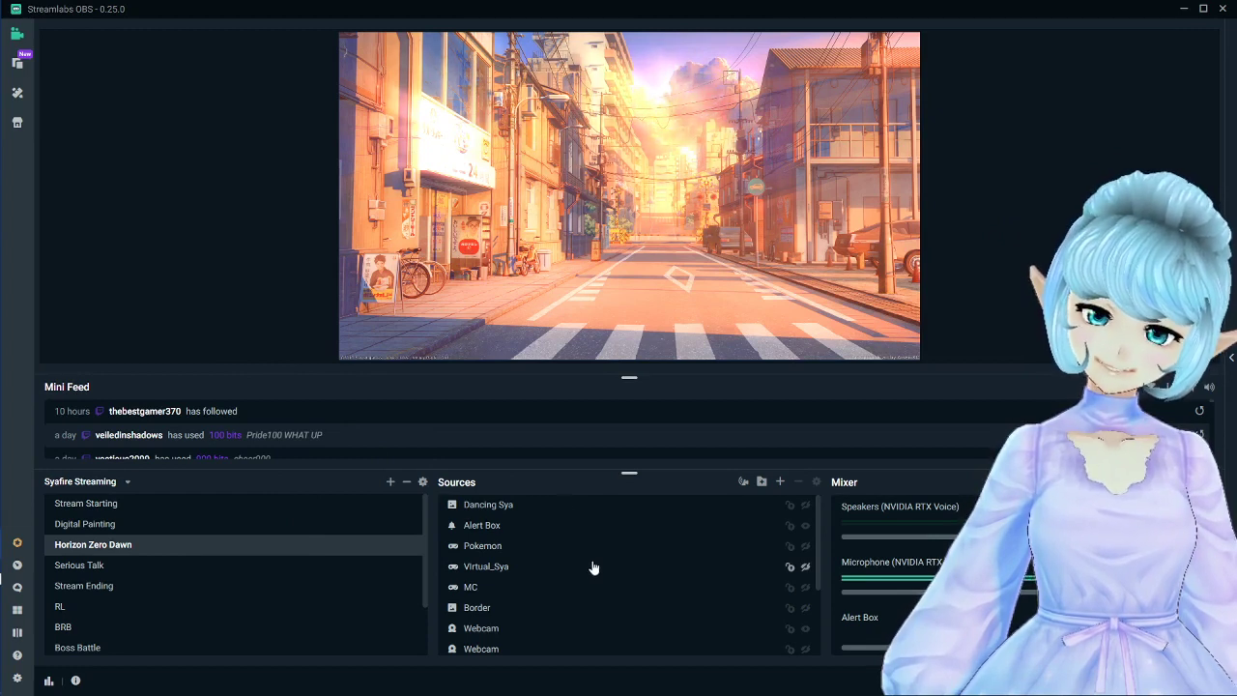
# - Create a new scene collection from the scene collection manager
pyautogui.click(128, 485)
pyautogui.click(128, 486)
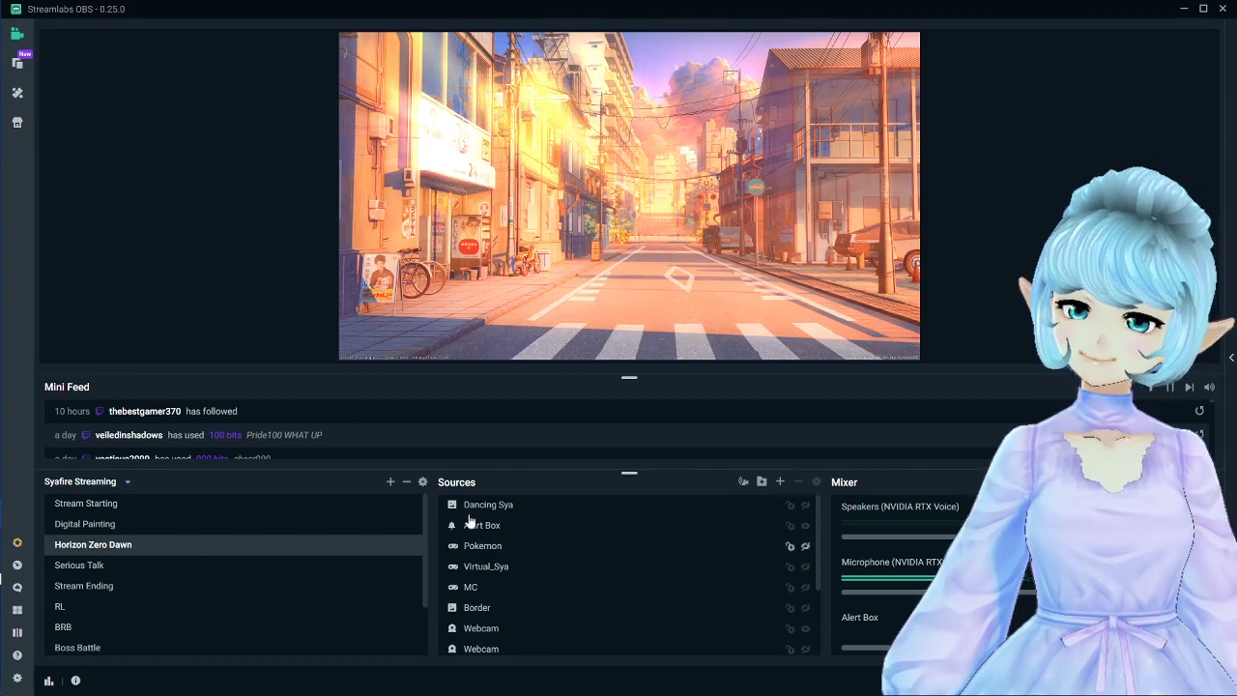
pyautogui.click(125, 483)
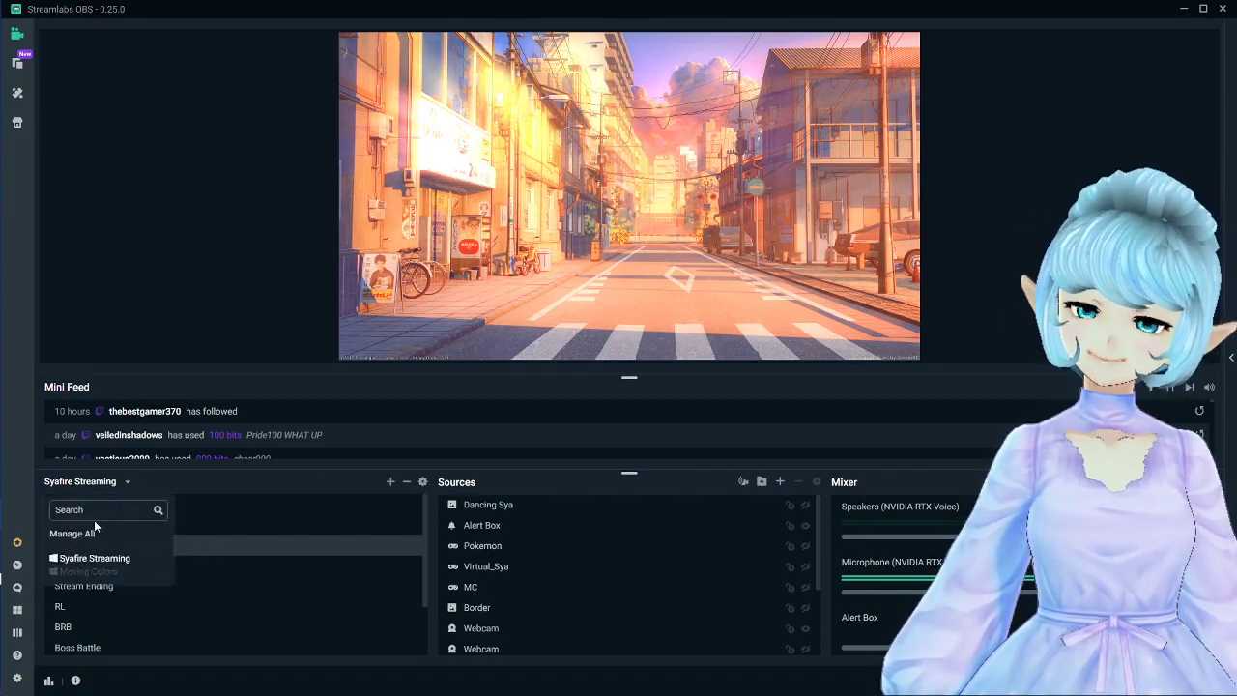
pyautogui.click(126, 482)
pyautogui.click(126, 482)
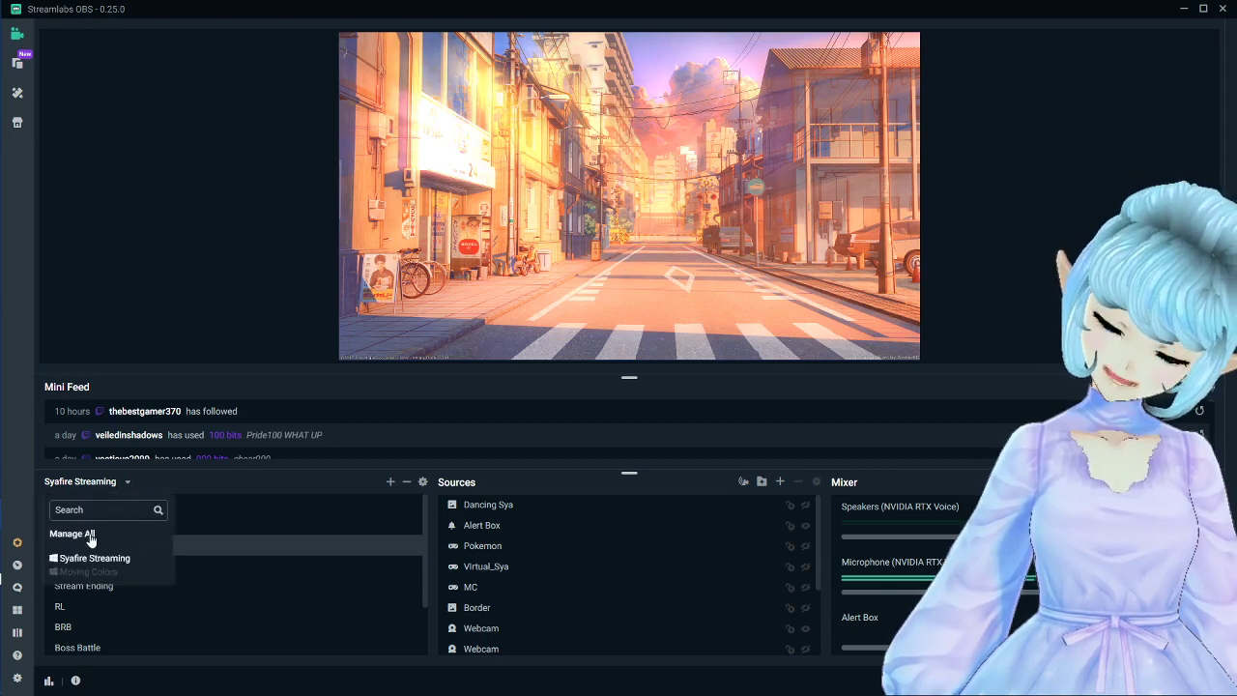
pyautogui.click(98, 531)
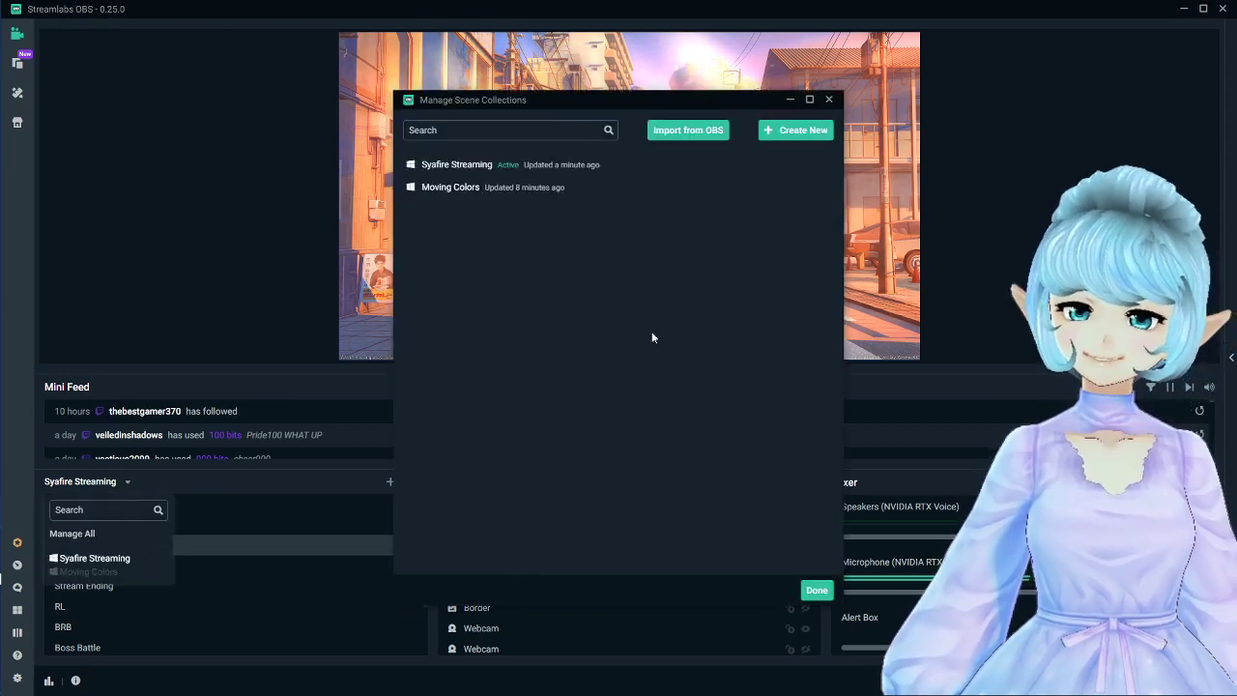
pyautogui.moveTo(495, 168)
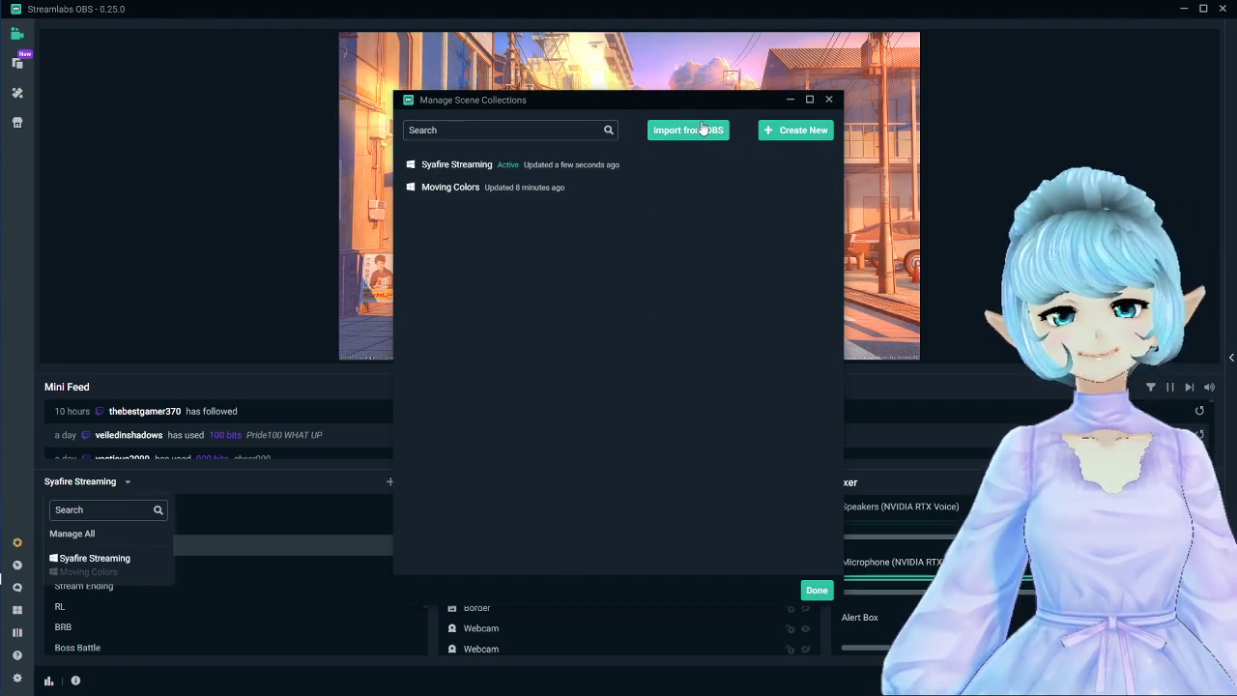
pyautogui.click(777, 137)
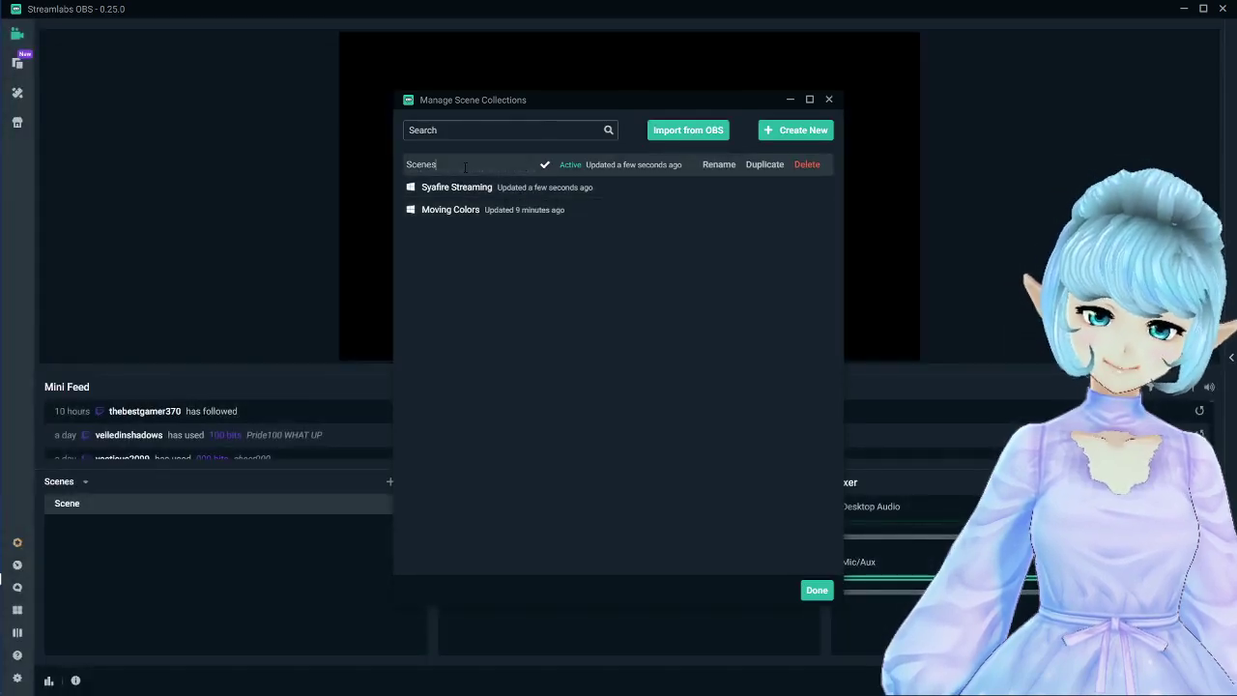
pyautogui.moveTo(437, 164); pyautogui.dragTo(403, 163)
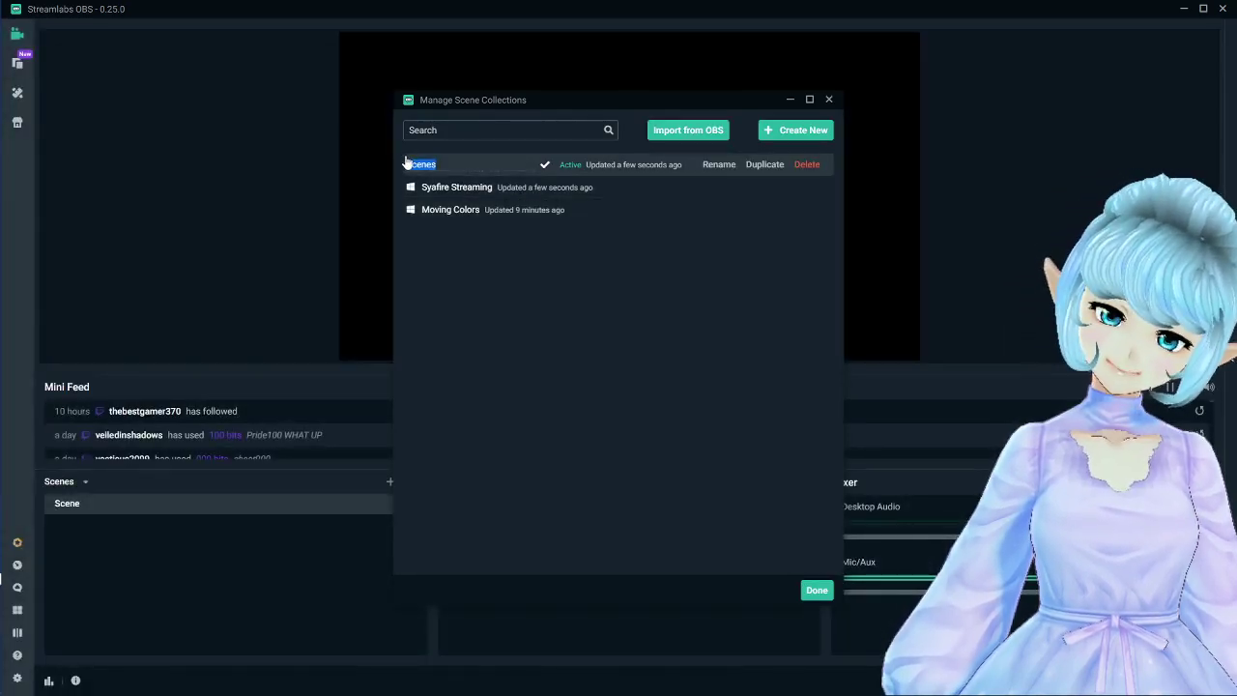
pyautogui.press('BackSpace')
pyautogui.write('Tutu')
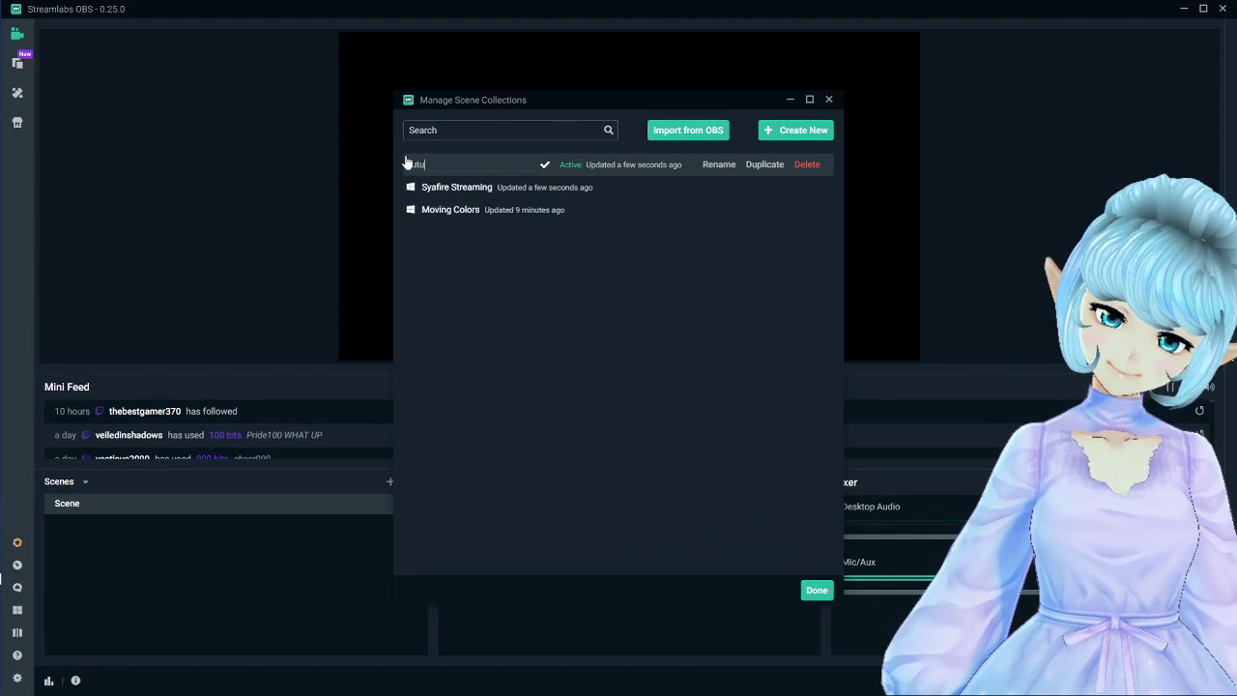
pyautogui.write('orial House')
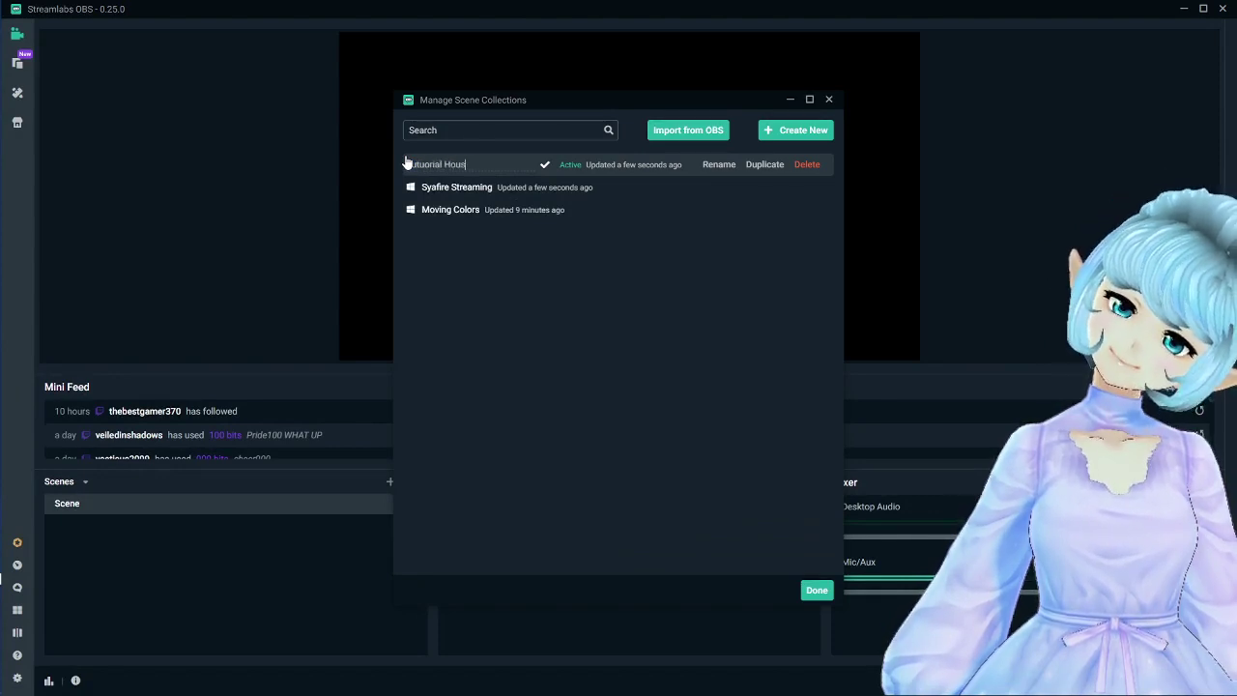
pyautogui.press('Return')
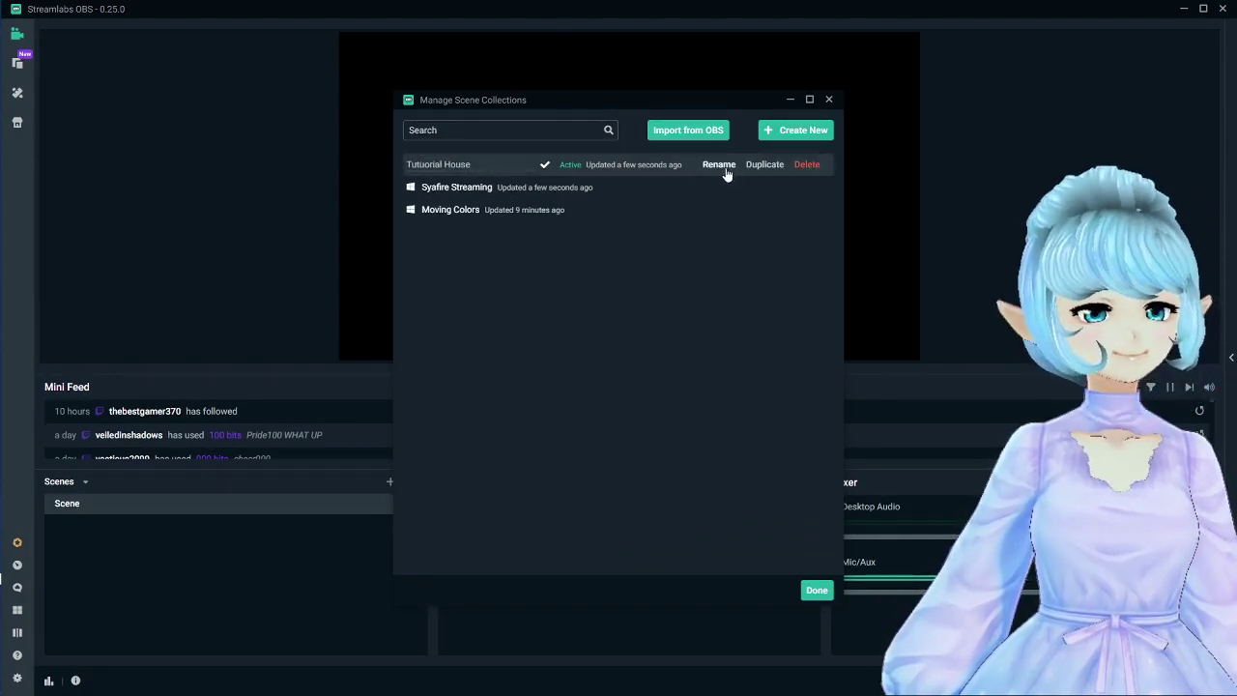
# - Rename the new, active scene collection as Tutorial House and close the scene collection manager
pyautogui.click(719, 165)
pyautogui.click(720, 166)
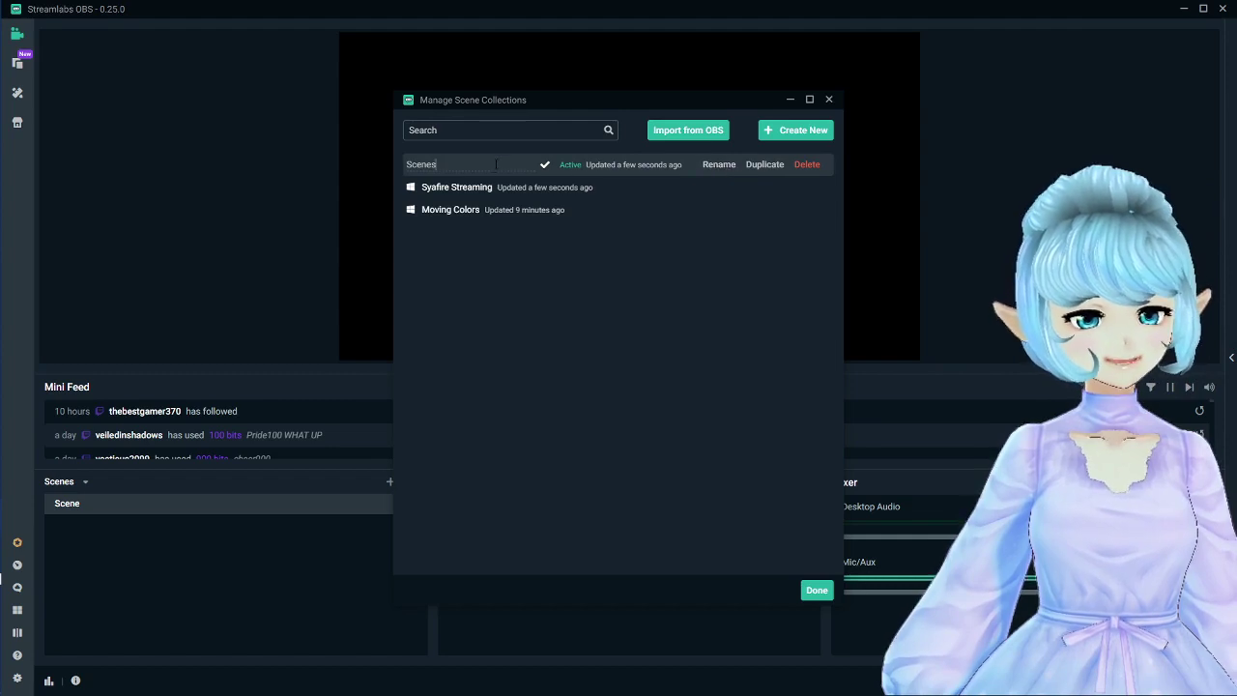
pyautogui.write('Tuto')
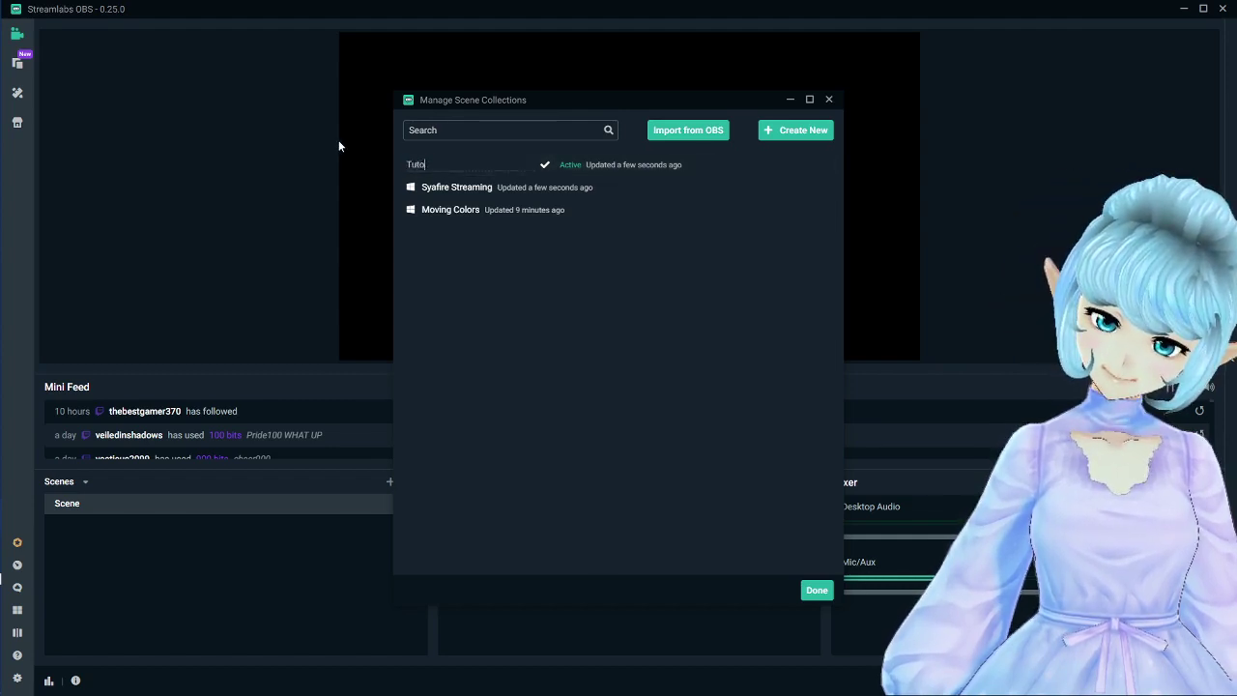
pyautogui.write('rial House')
pyautogui.press('Return')
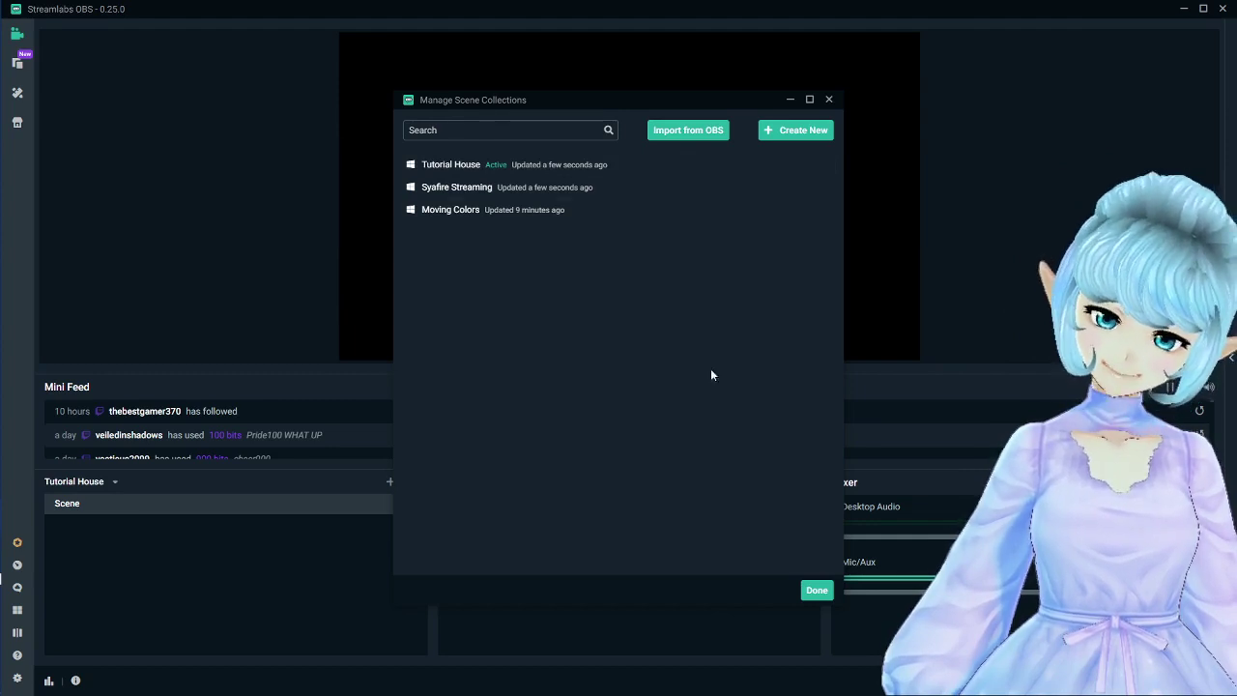
pyautogui.click(816, 590)
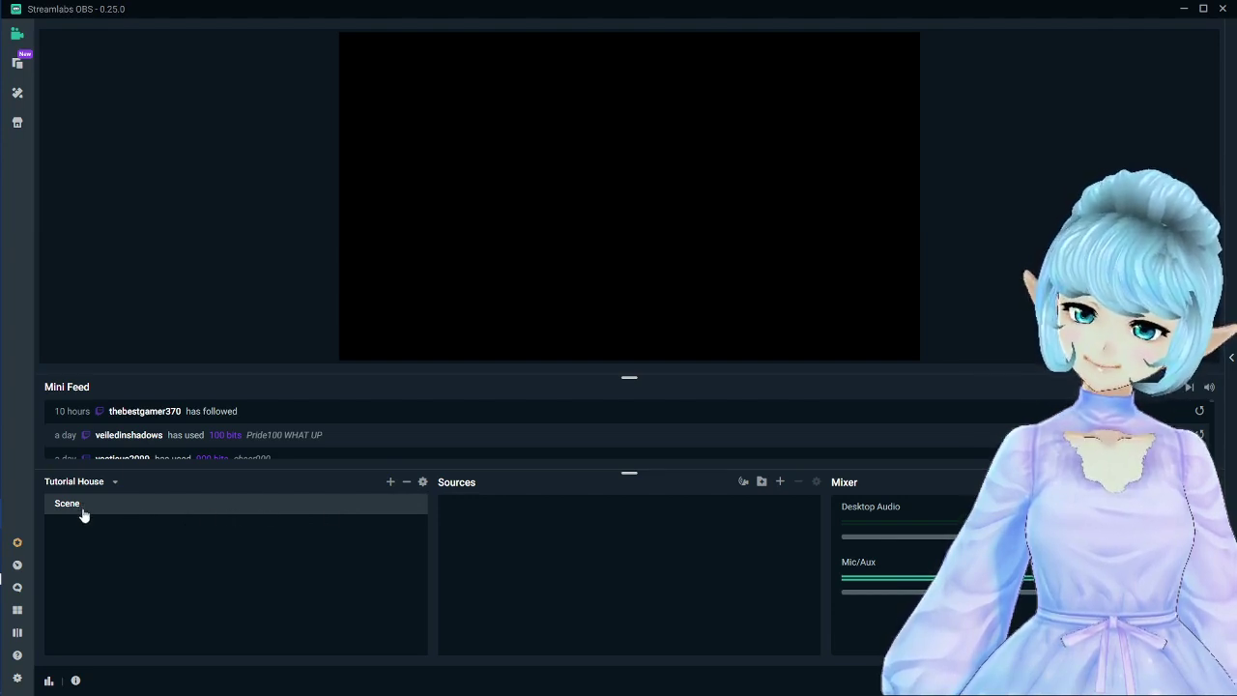
# - Add a scene named Kitchen to the Tutorial House collection
pyautogui.click(390, 482)
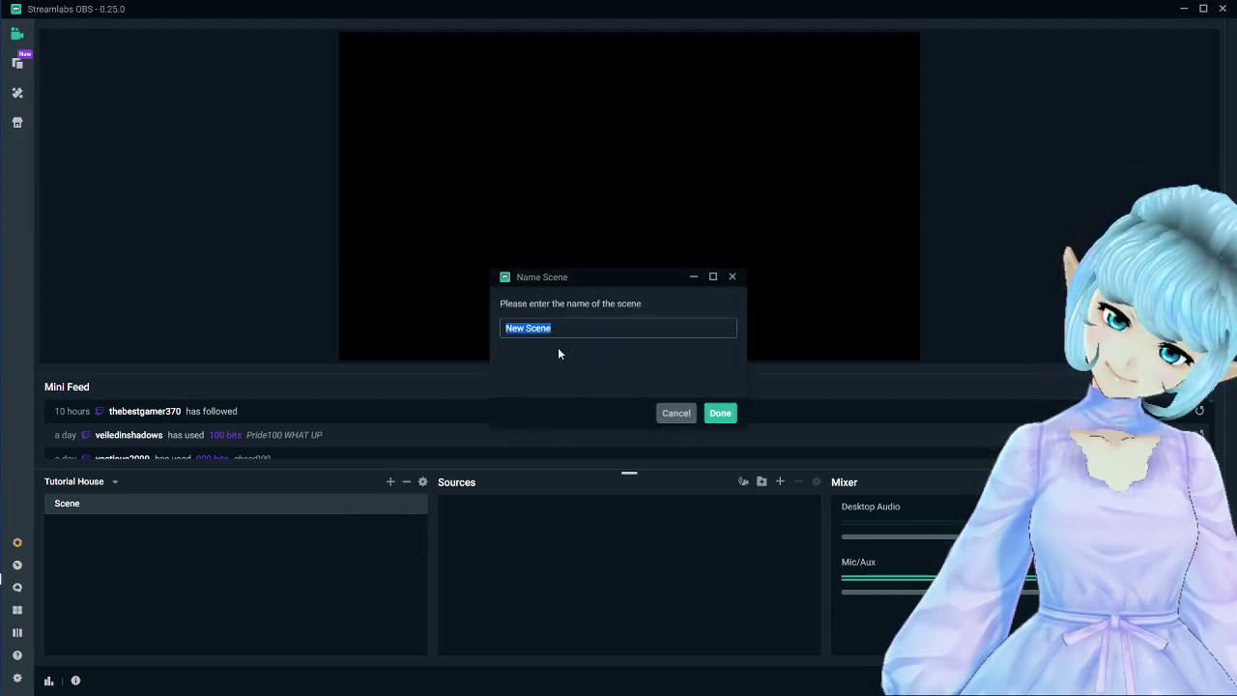
pyautogui.write('Kitchen')
pyautogui.press('Return')
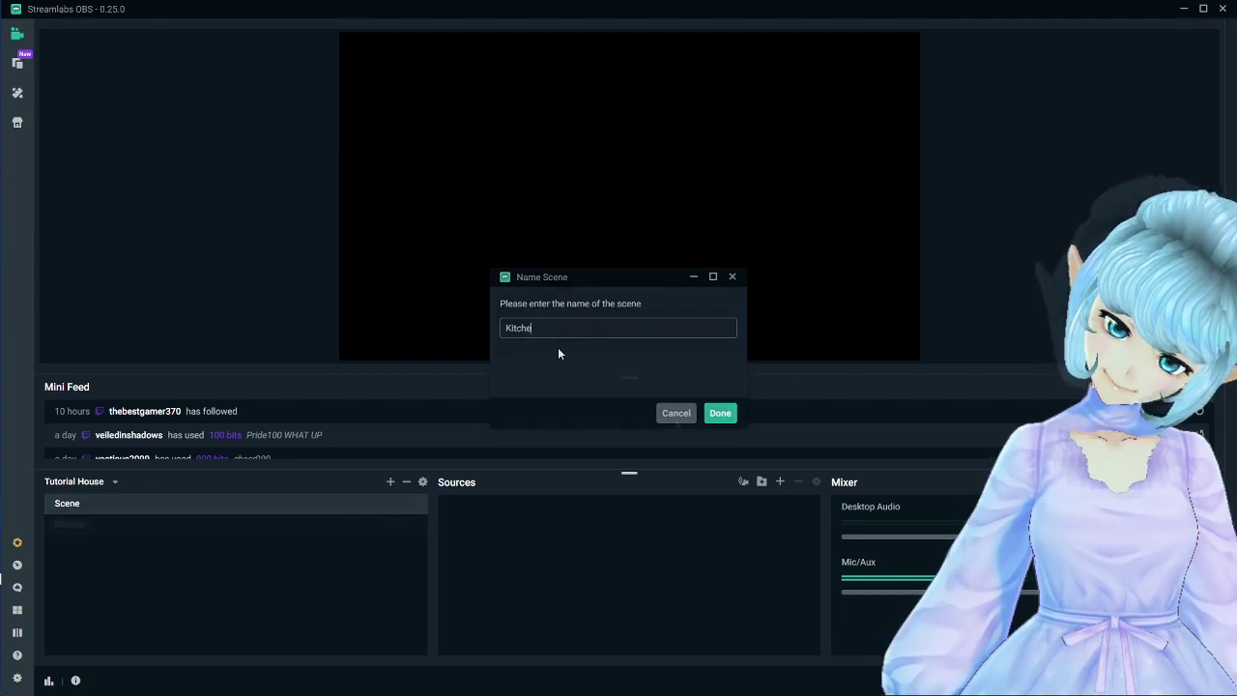
# - Add two more scenes to the collection, named Bedroom 1 and Living Room
pyautogui.click(390, 481)
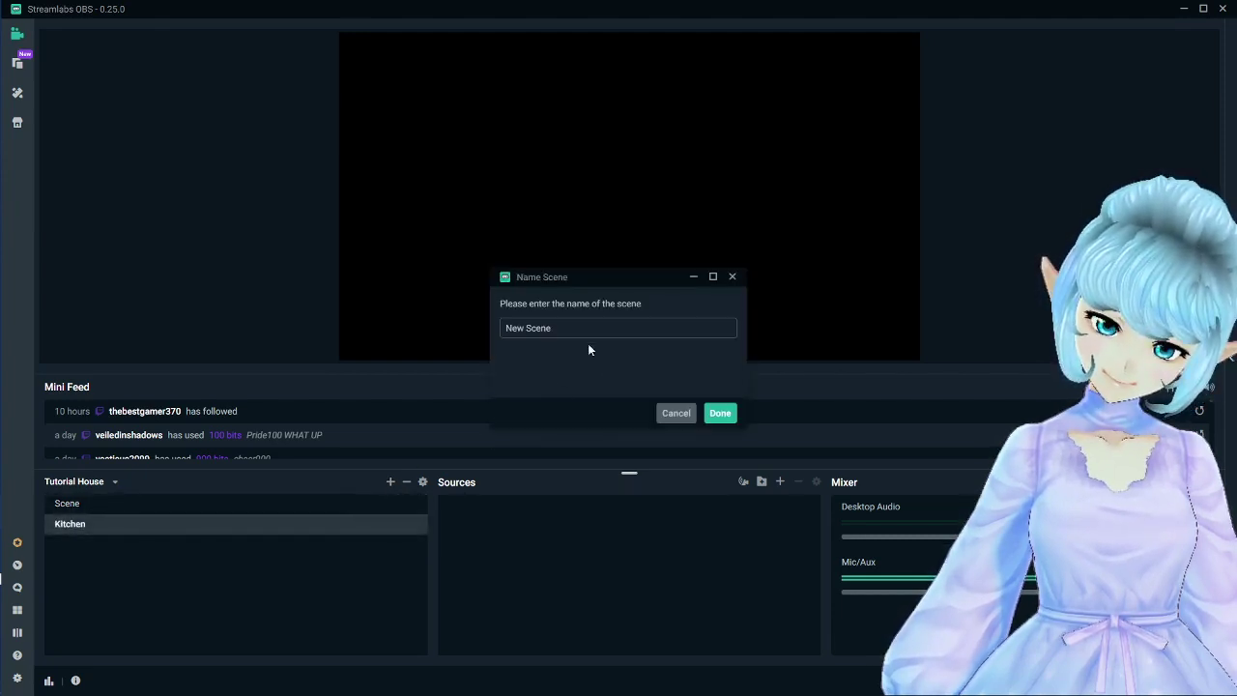
pyautogui.write('Bedroom 1')
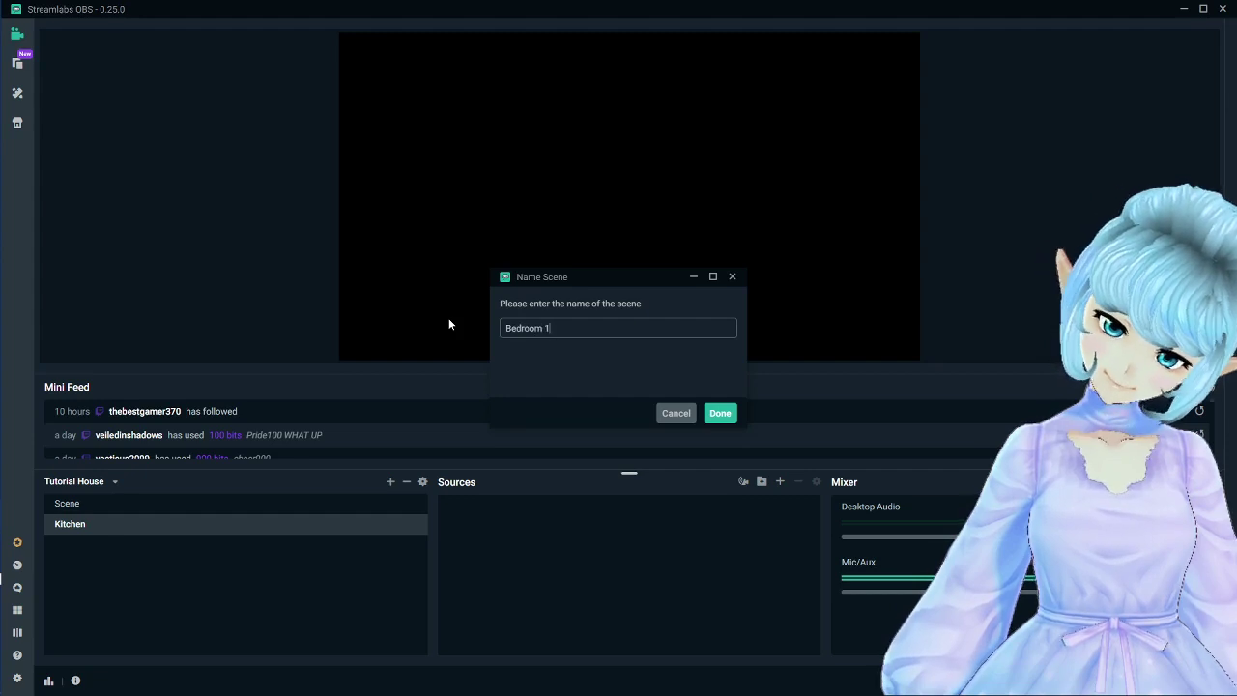
pyautogui.press('Return')
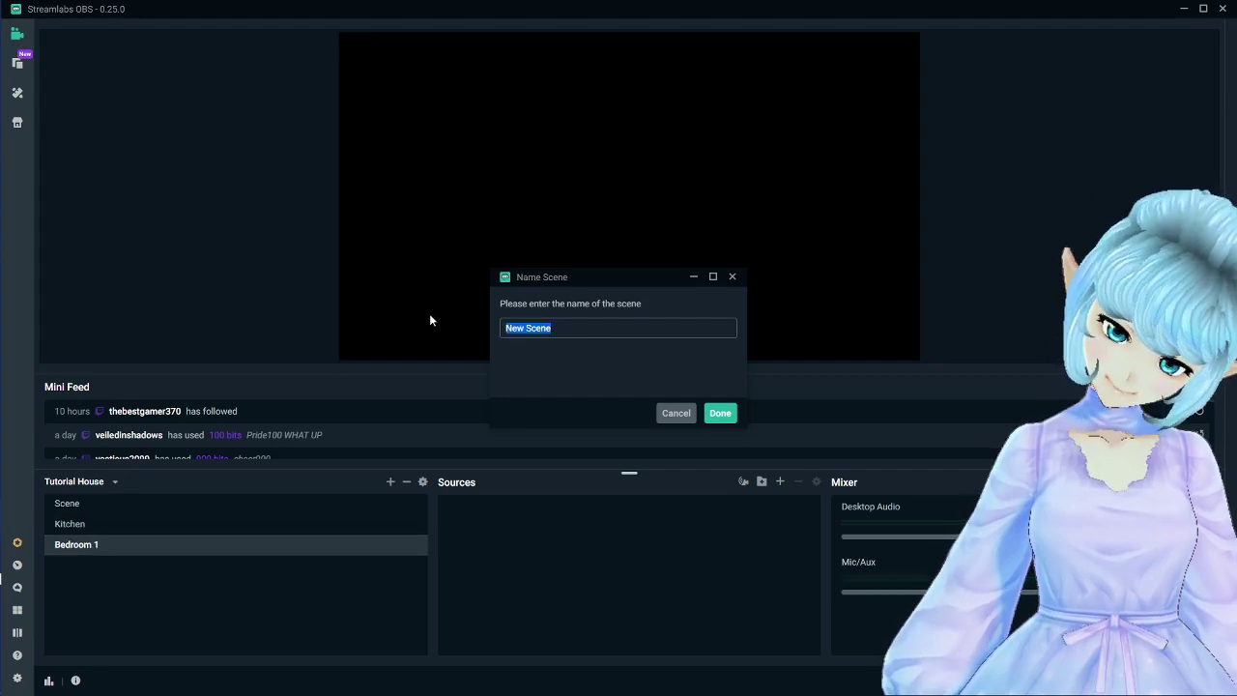
pyautogui.write('Living Room')
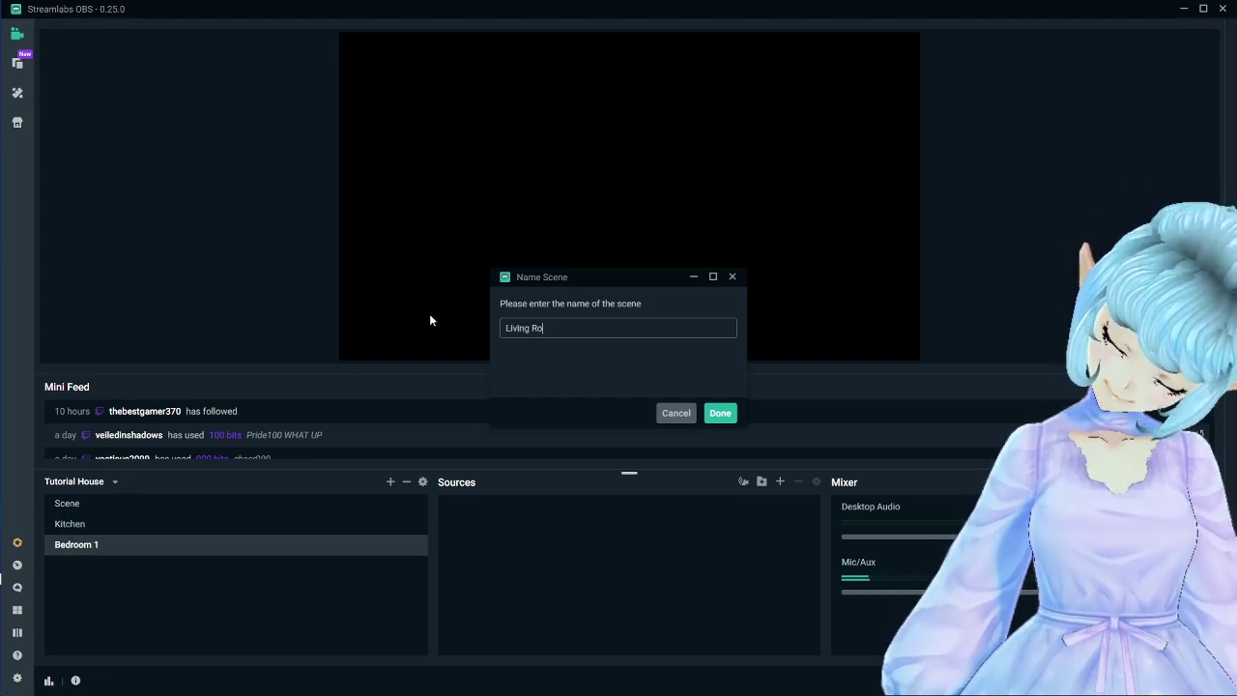
pyautogui.click(719, 413)
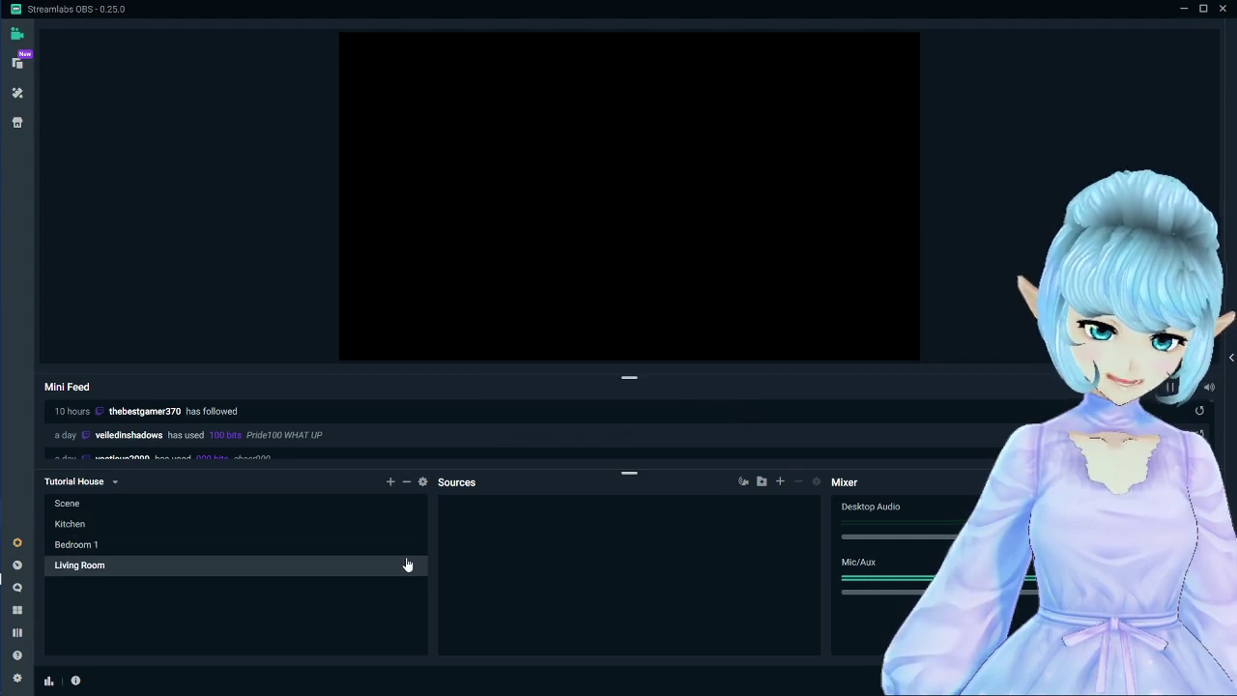
# - Remove the default scene named Scene from the Tutorial House collection
pyautogui.click(100, 504)
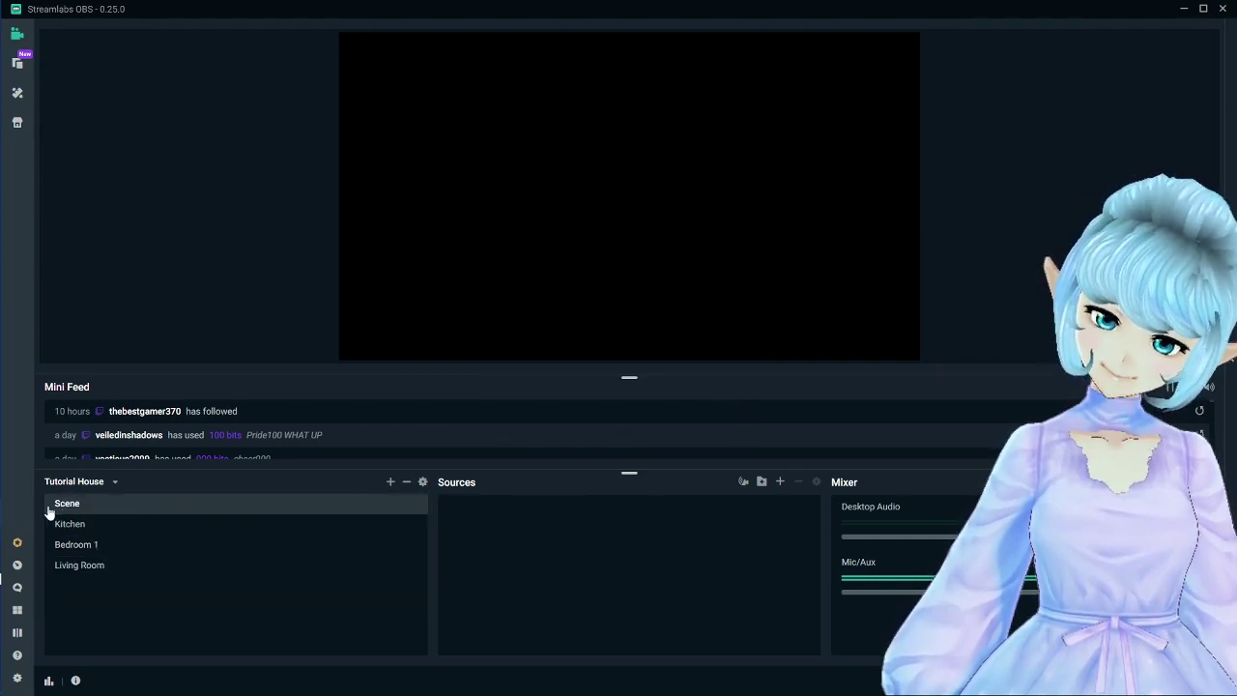
pyautogui.click(406, 483)
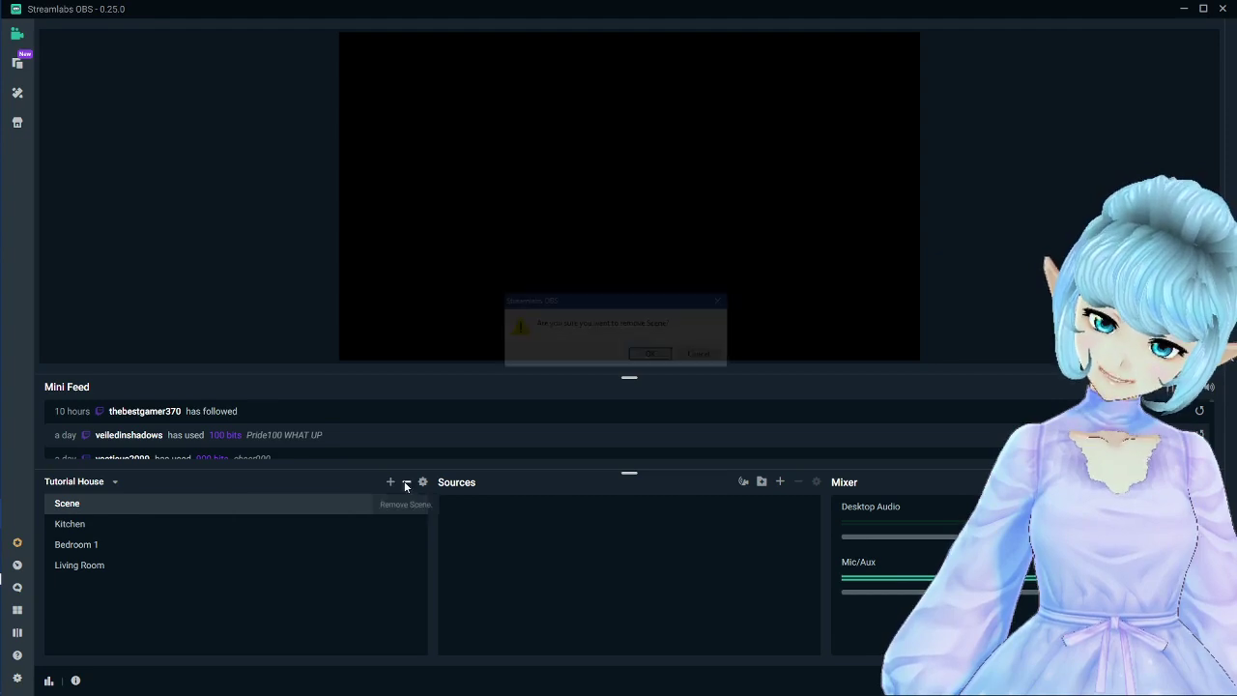
pyautogui.click(652, 359)
# - Switch back and forth between the Kitchen, Bedroom 1 and Living Room scenes to view each one
pyautogui.click(97, 523)
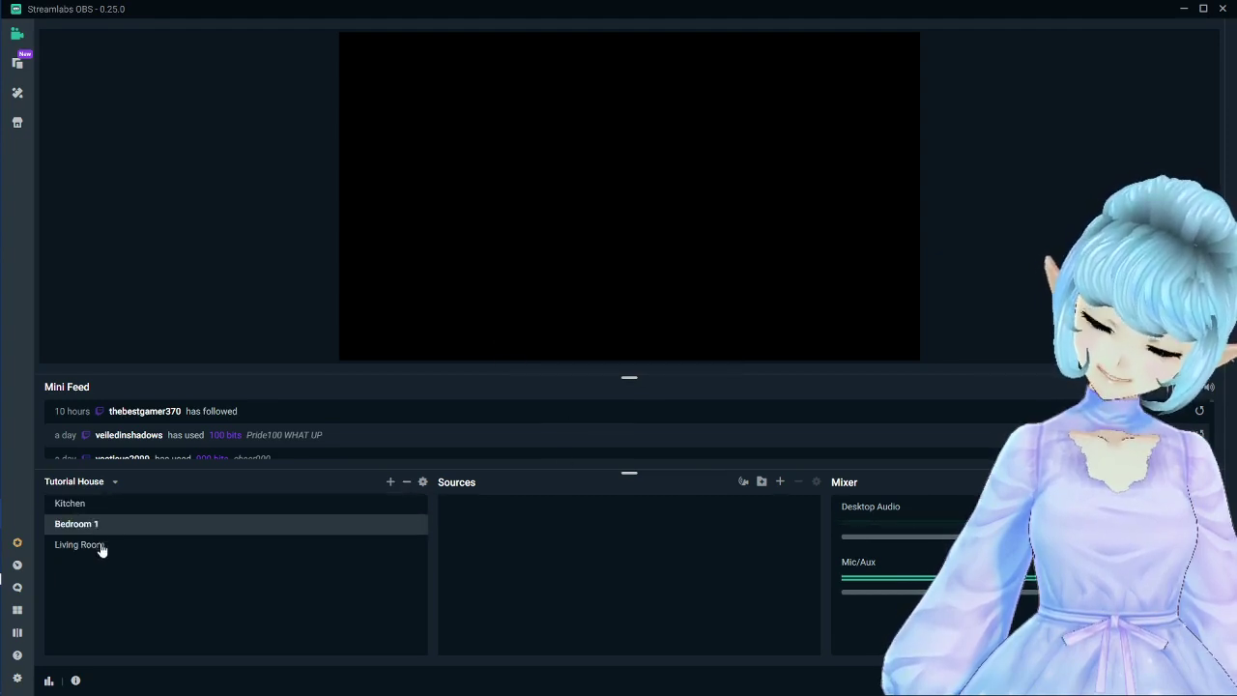
pyautogui.click(102, 544)
pyautogui.click(112, 510)
pyautogui.click(118, 524)
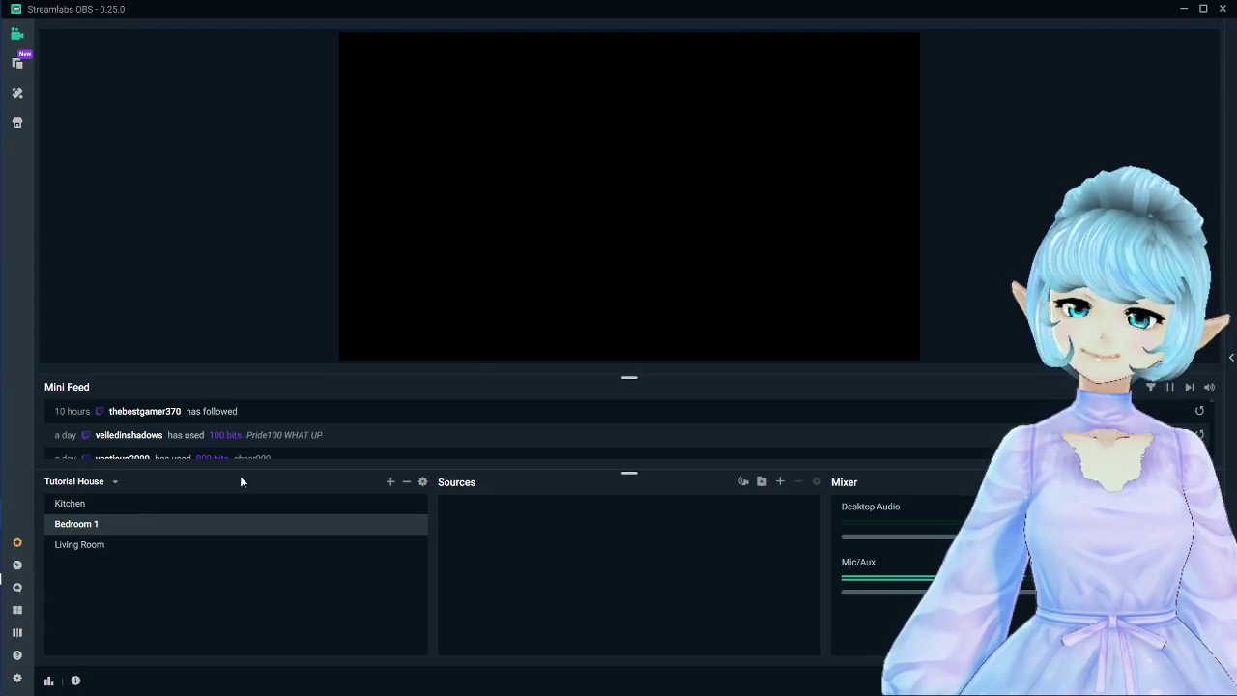
pyautogui.click(127, 543)
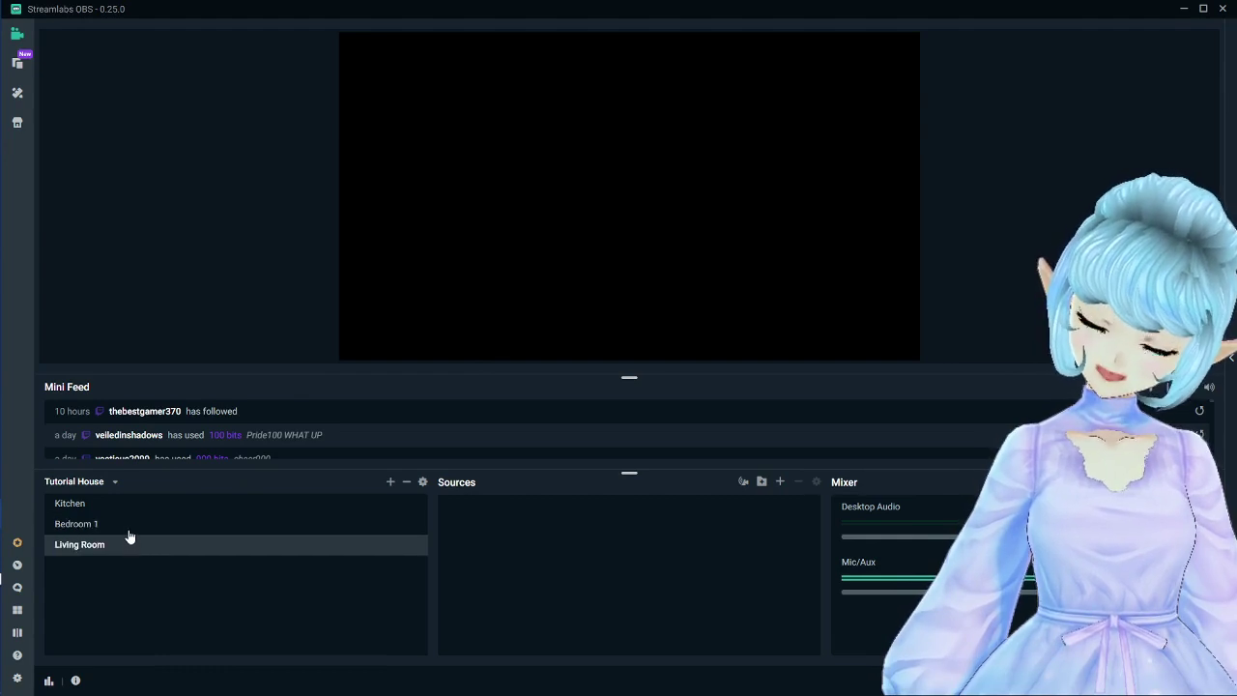
pyautogui.click(129, 525)
pyautogui.click(130, 506)
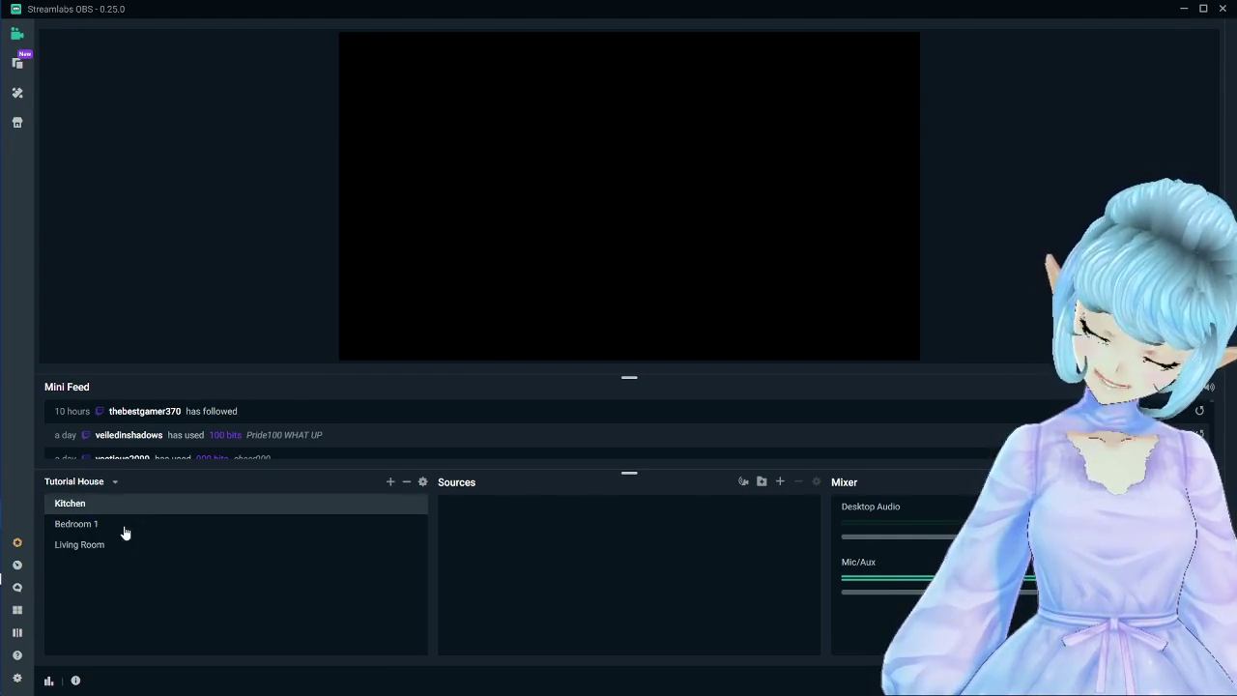
pyautogui.click(125, 533)
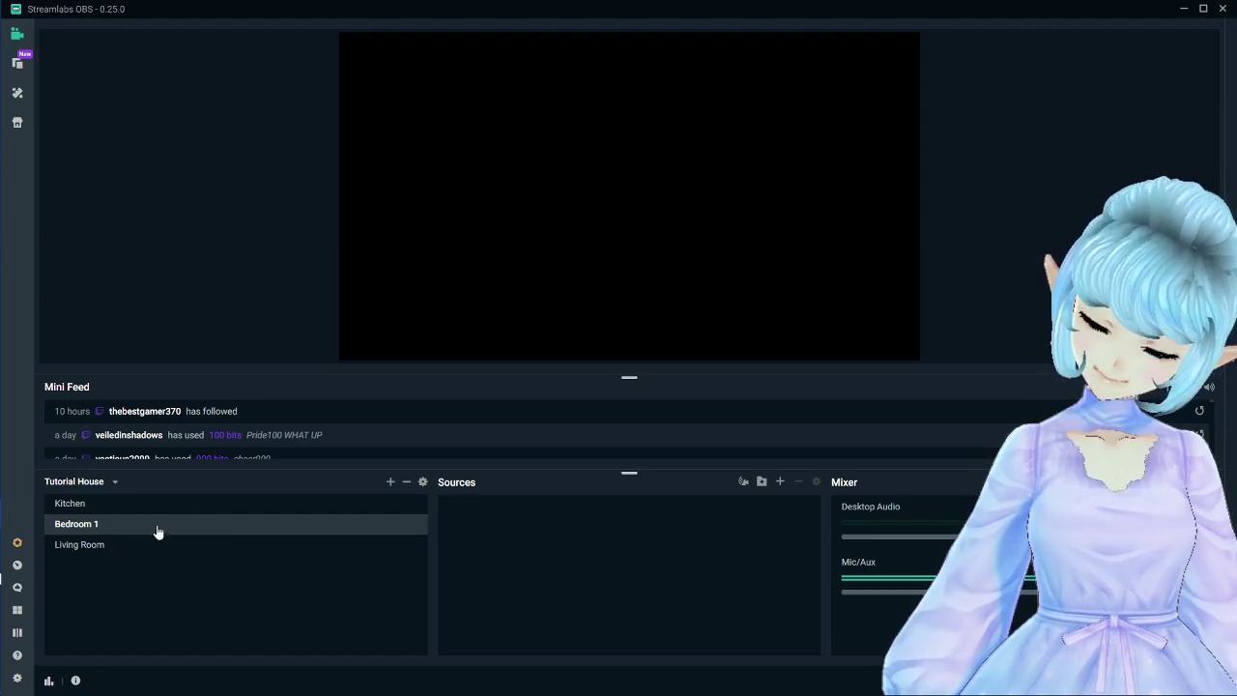
pyautogui.click(123, 508)
pyautogui.click(120, 531)
pyautogui.click(122, 543)
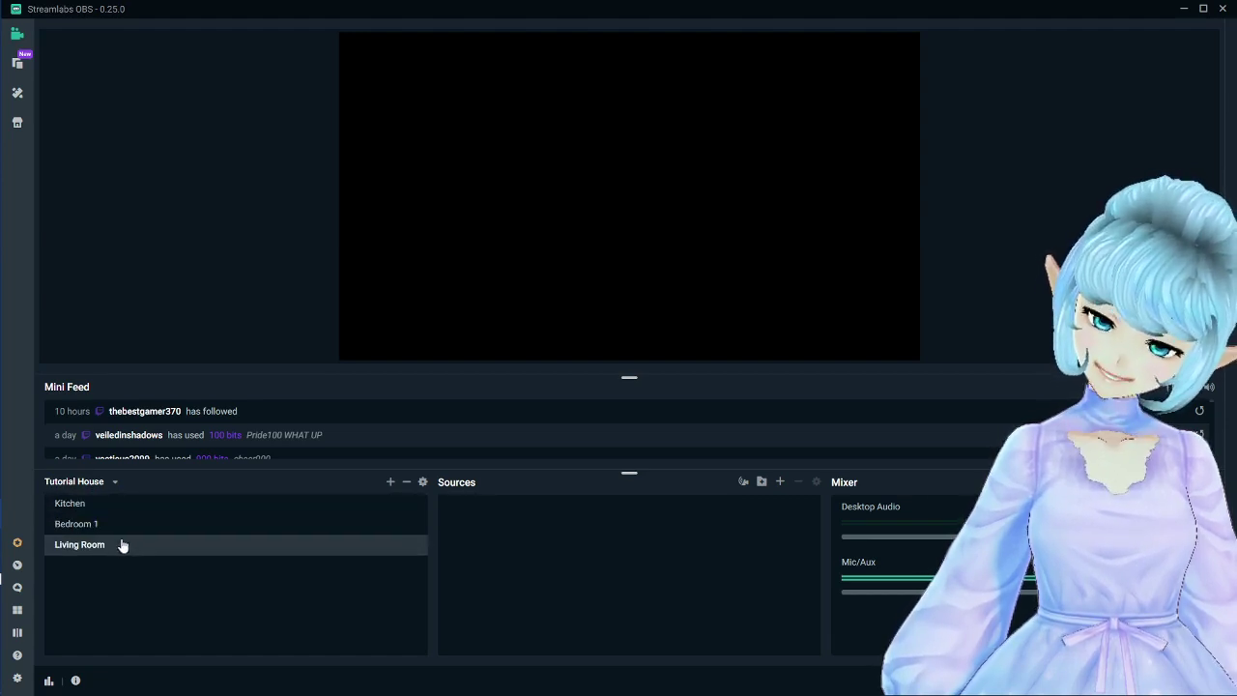
pyautogui.click(130, 512)
pyautogui.click(131, 529)
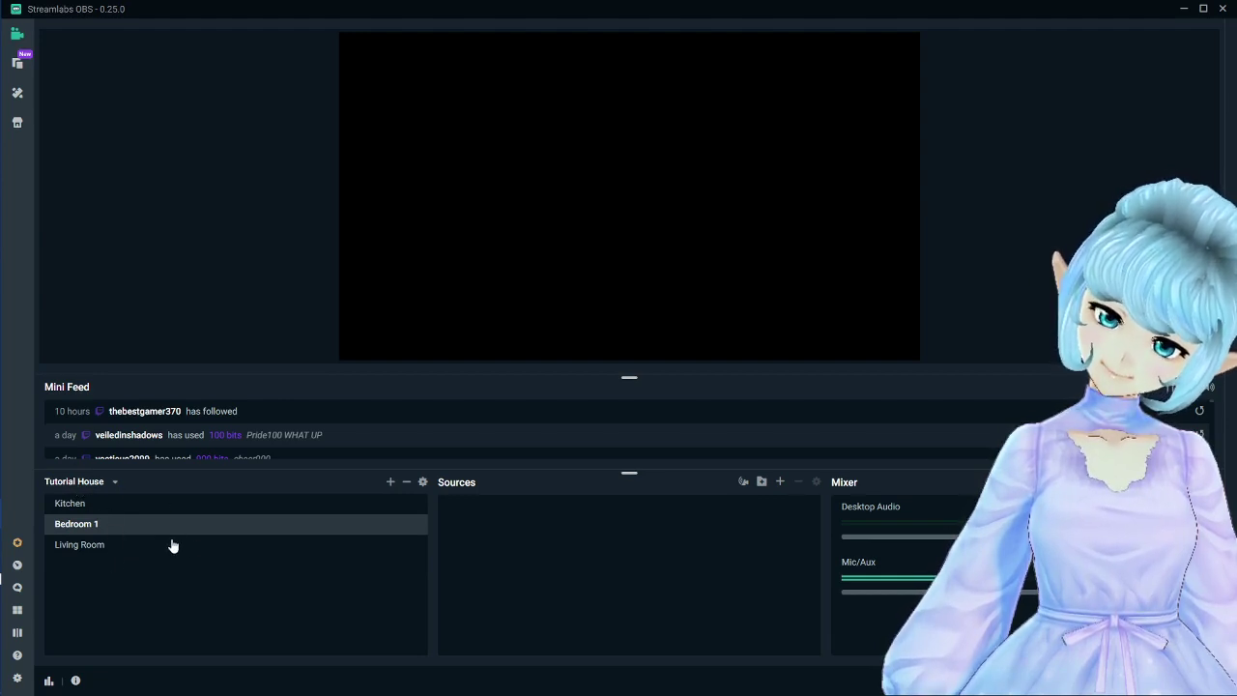
pyautogui.click(113, 506)
pyautogui.click(117, 527)
pyautogui.click(120, 547)
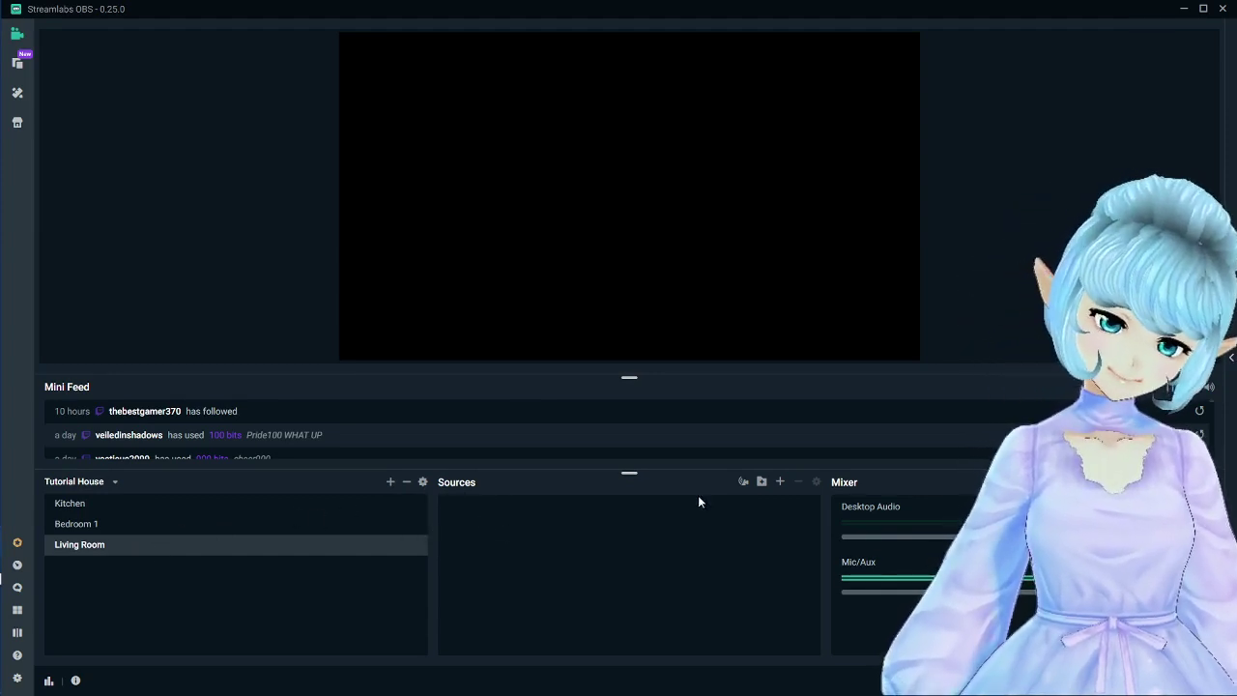
# - Add an Image source with the disco ball picture to the Kitchen scene and place it at the top centre of the canvas
pyautogui.click(113, 504)
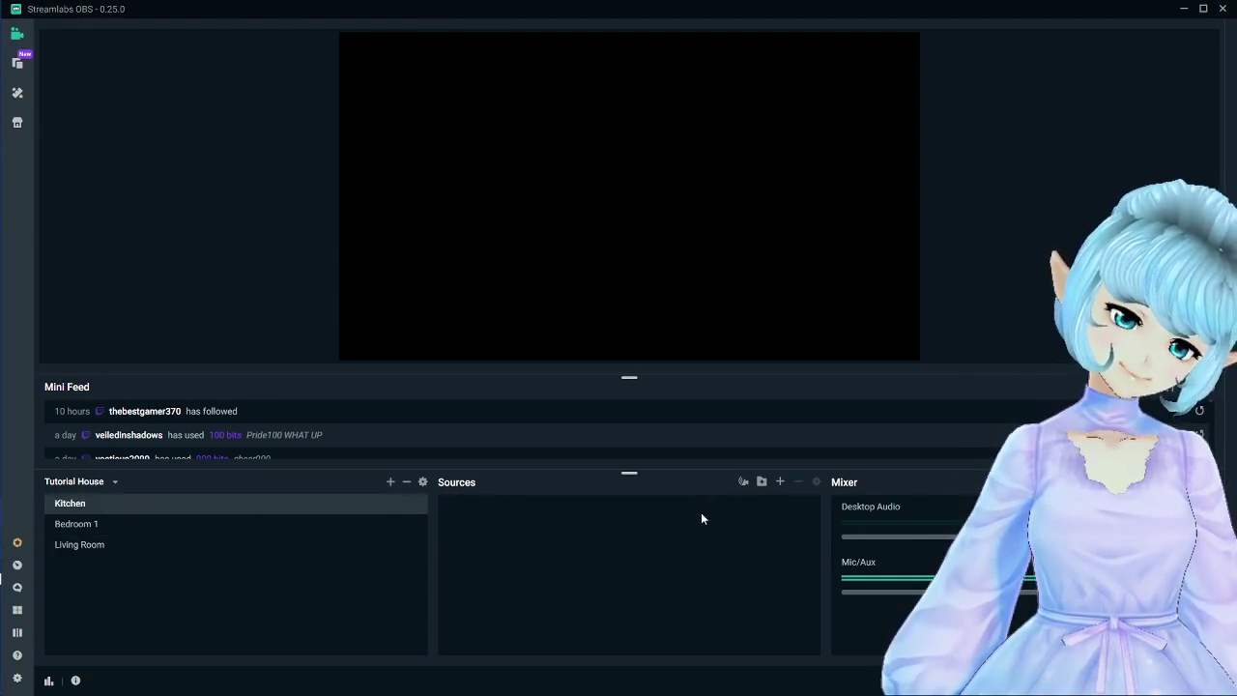
pyautogui.click(779, 481)
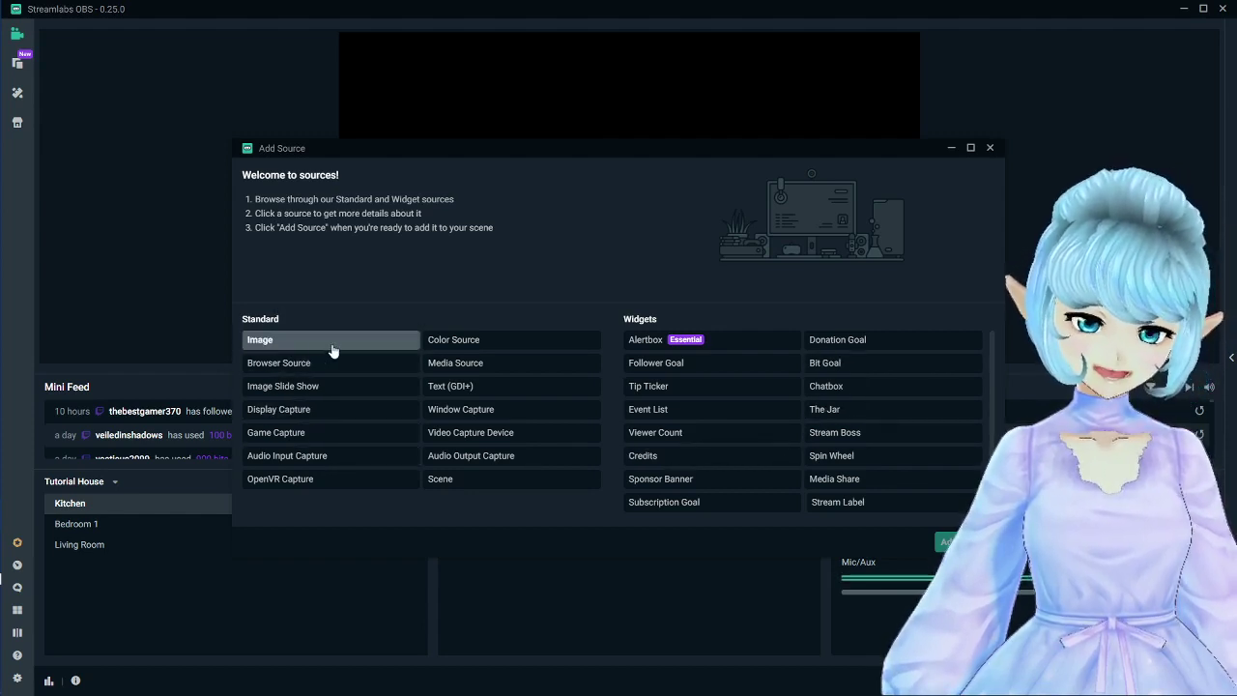
pyautogui.click(279, 345)
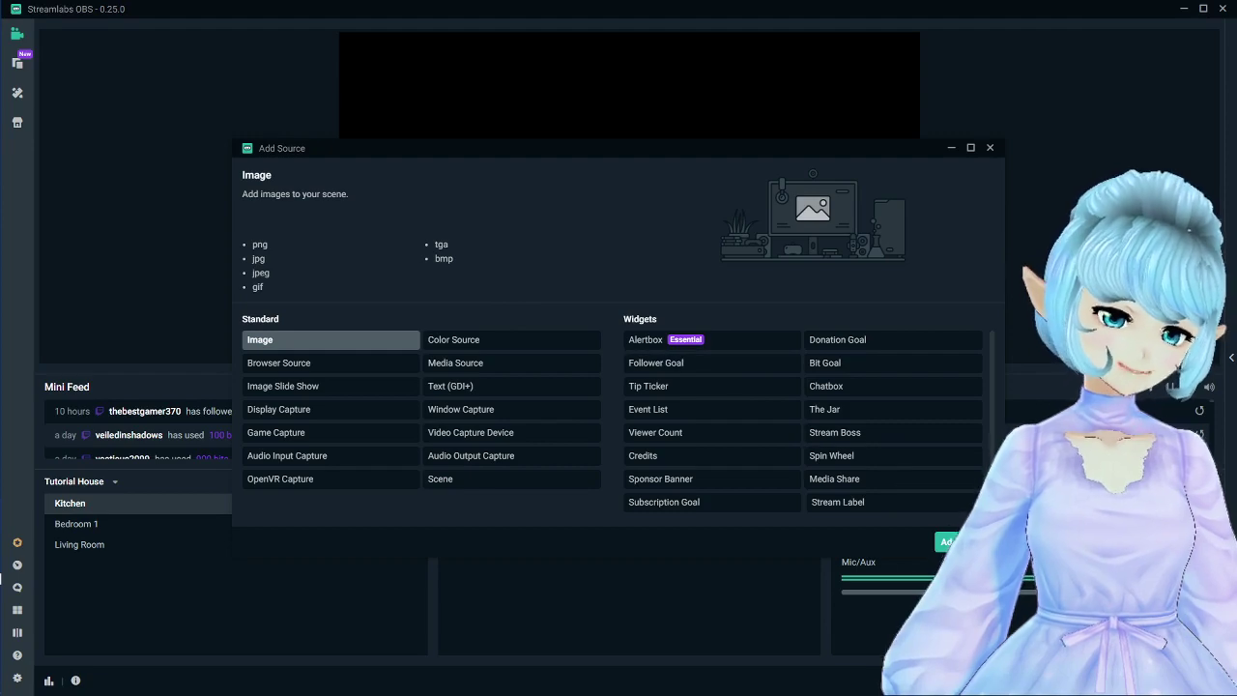
pyautogui.click(951, 541)
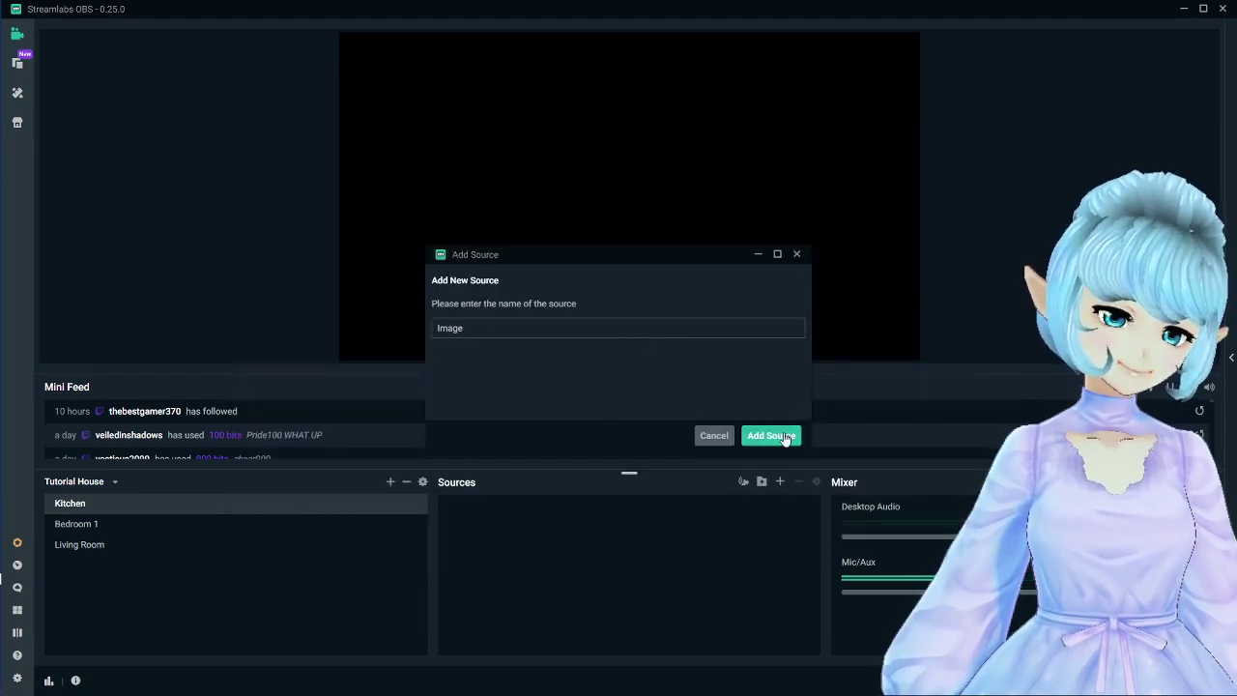
pyautogui.click(770, 436)
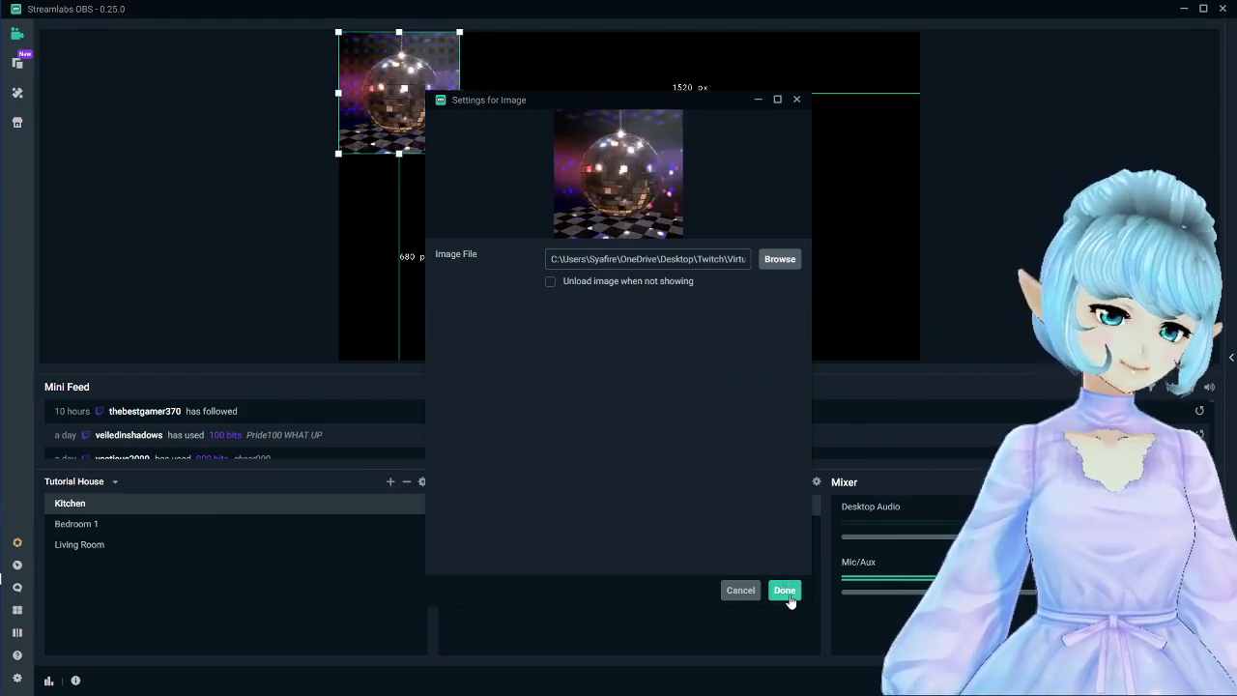
pyautogui.click(787, 597)
pyautogui.moveTo(388, 90); pyautogui.dragTo(645, 81)
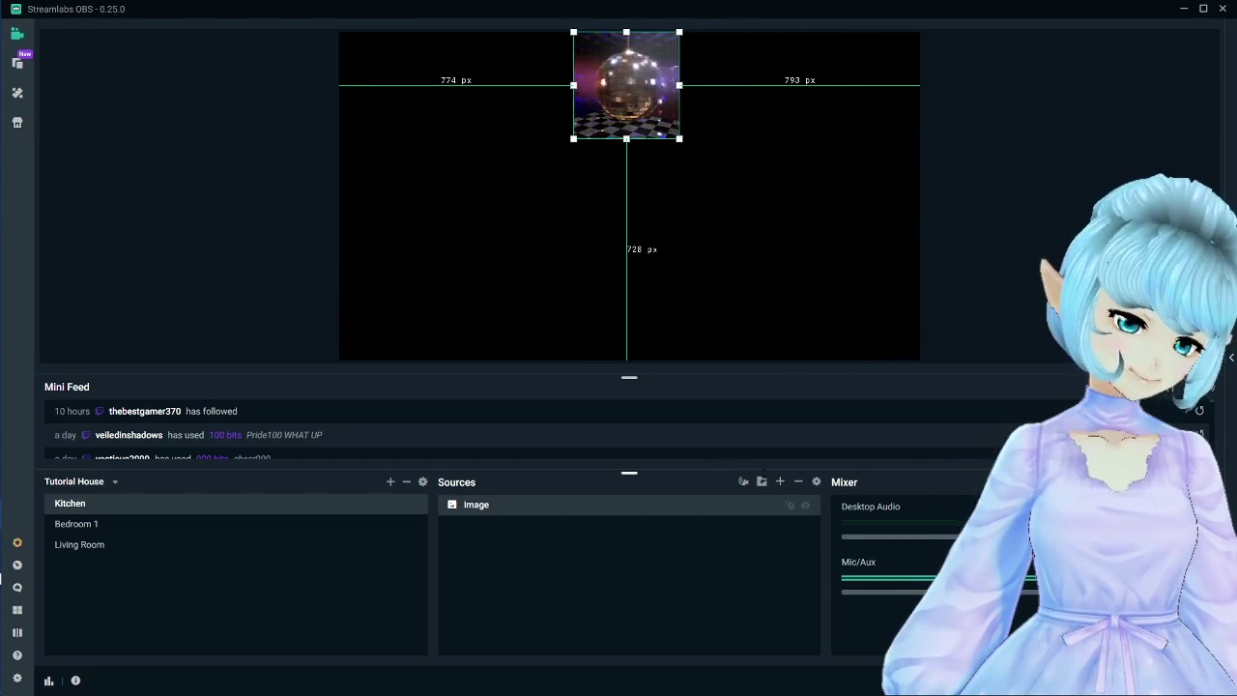
# - Add a Browser Source to the Kitchen scene and set its URL to the YouTube channel's address
pyautogui.click(780, 481)
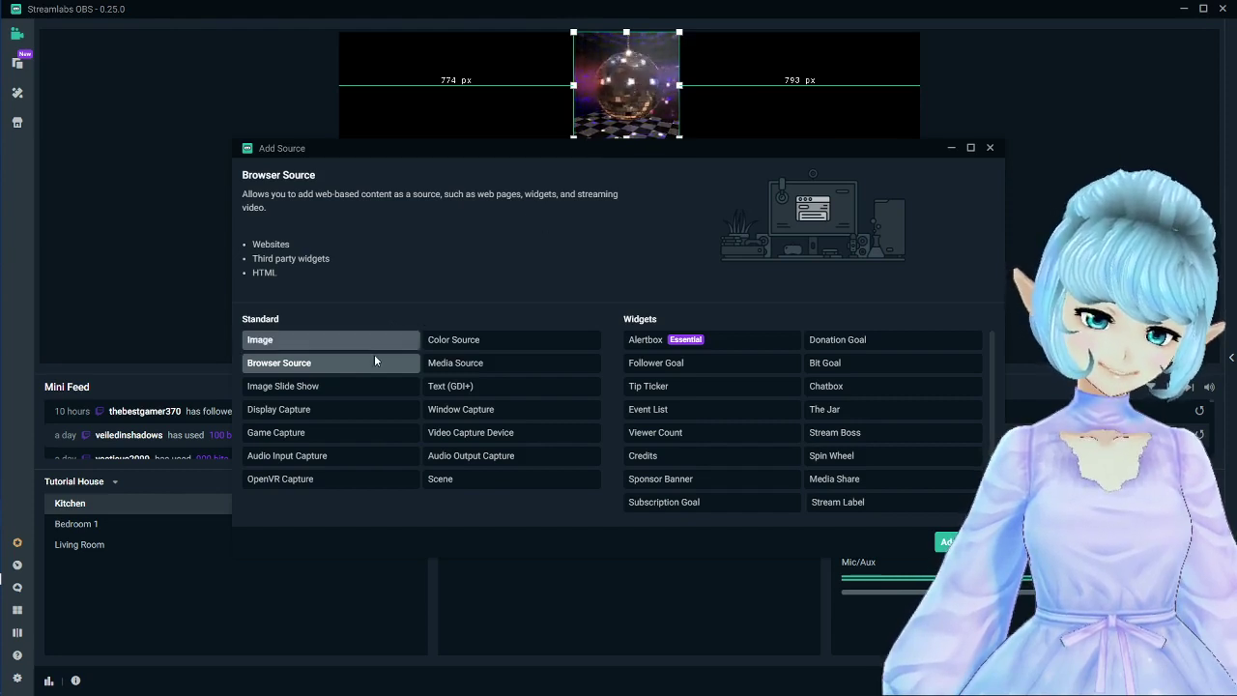
pyautogui.click(961, 541)
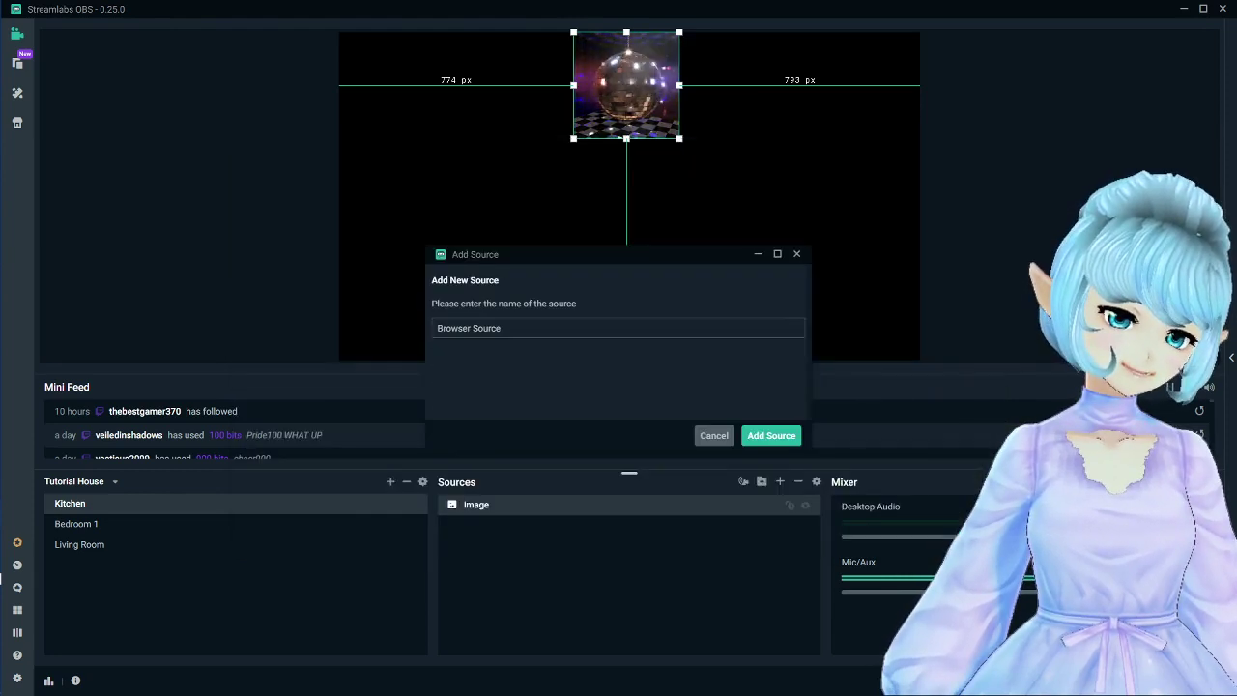
pyautogui.click(774, 433)
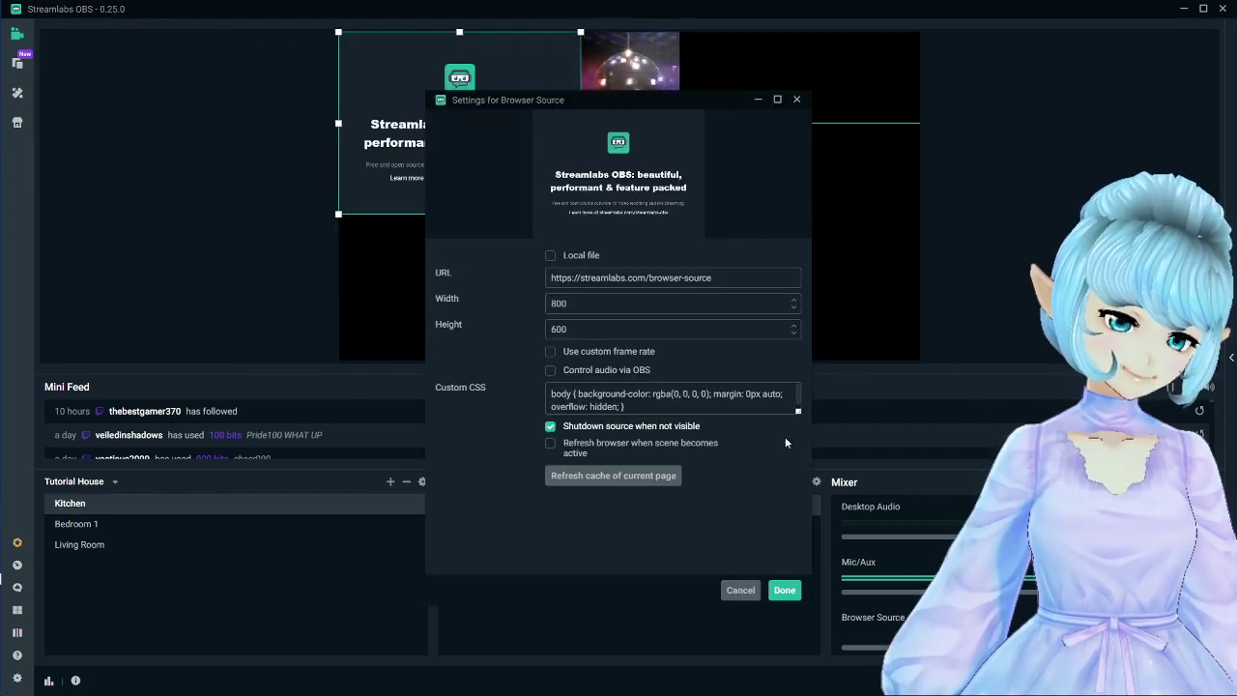
pyautogui.moveTo(713, 277); pyautogui.dragTo(438, 270)
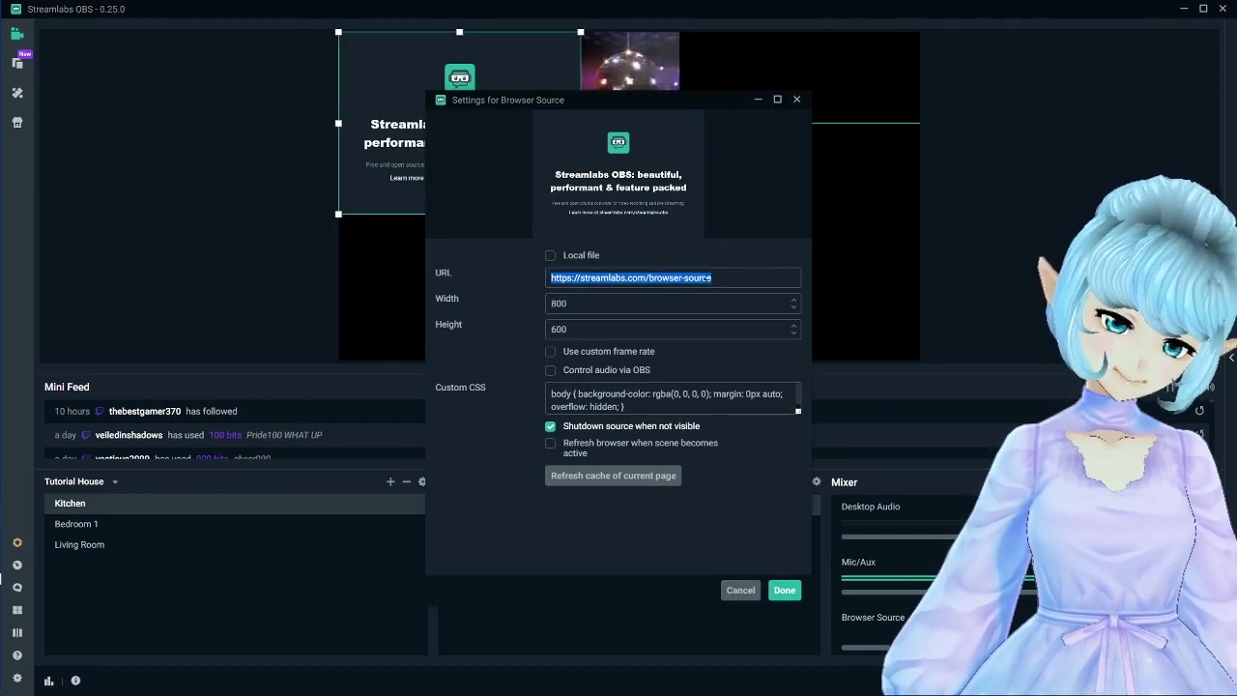
pyautogui.hotkey('ctrl', 'v')
pyautogui.moveTo(604, 277); pyautogui.dragTo(357, 278)
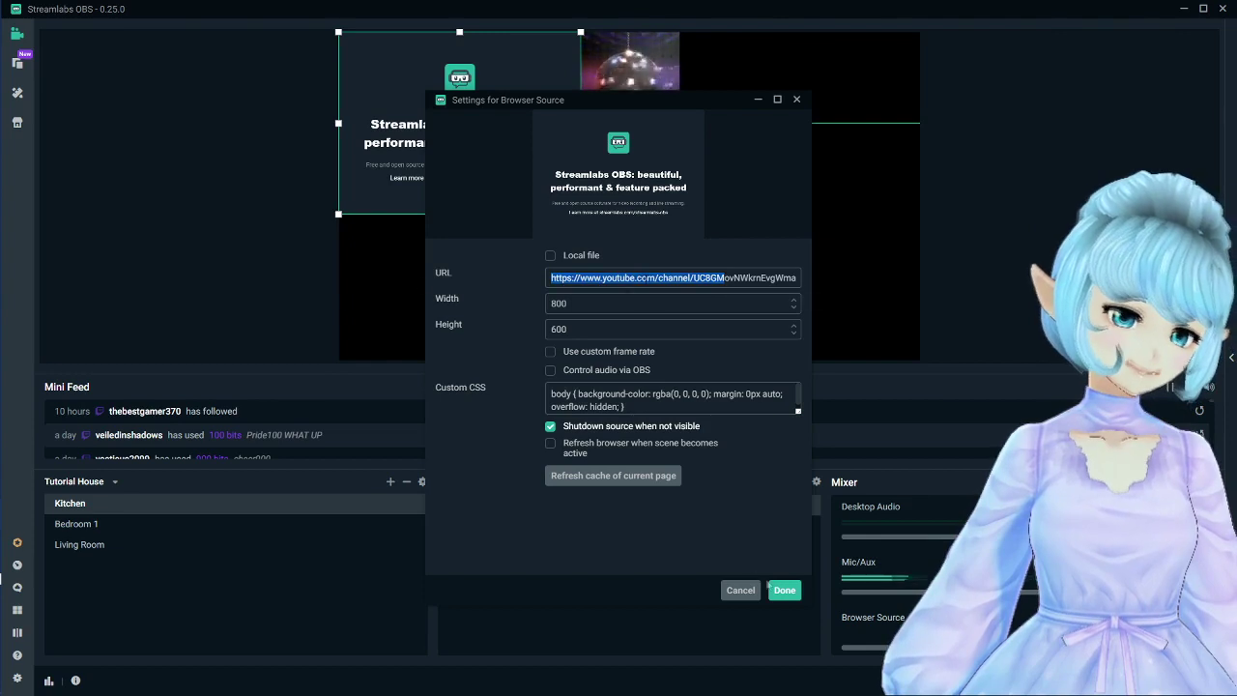
pyautogui.click(647, 277)
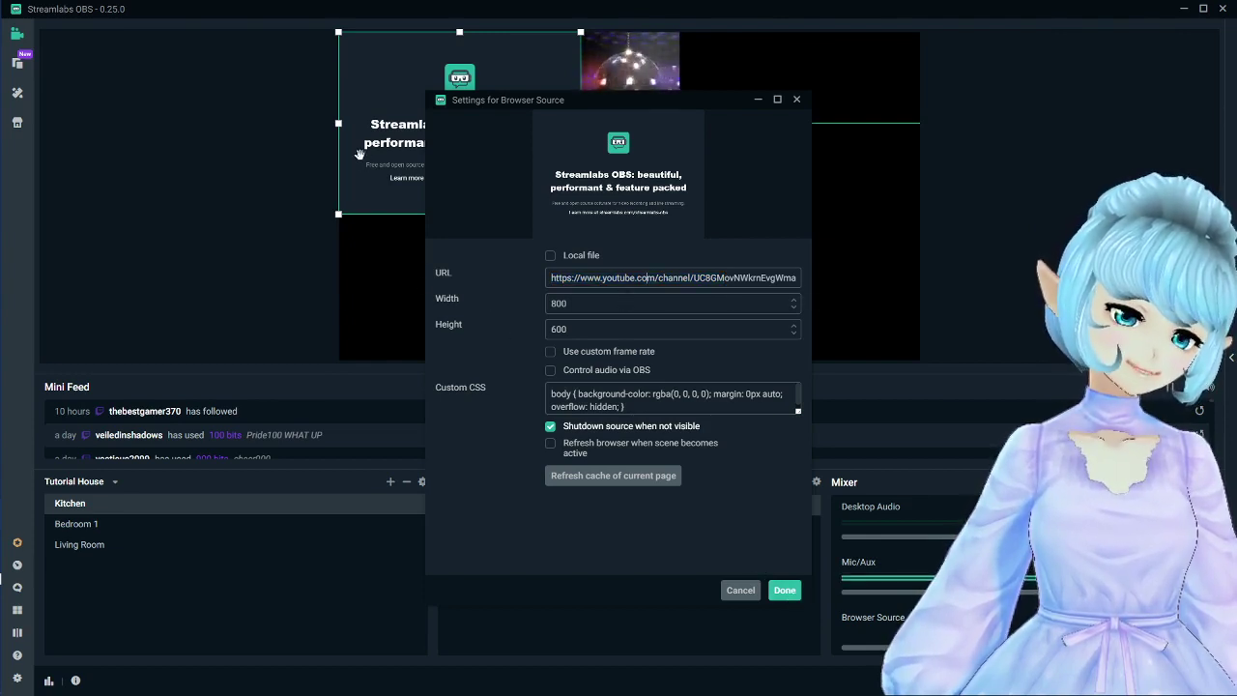
pyautogui.click(783, 589)
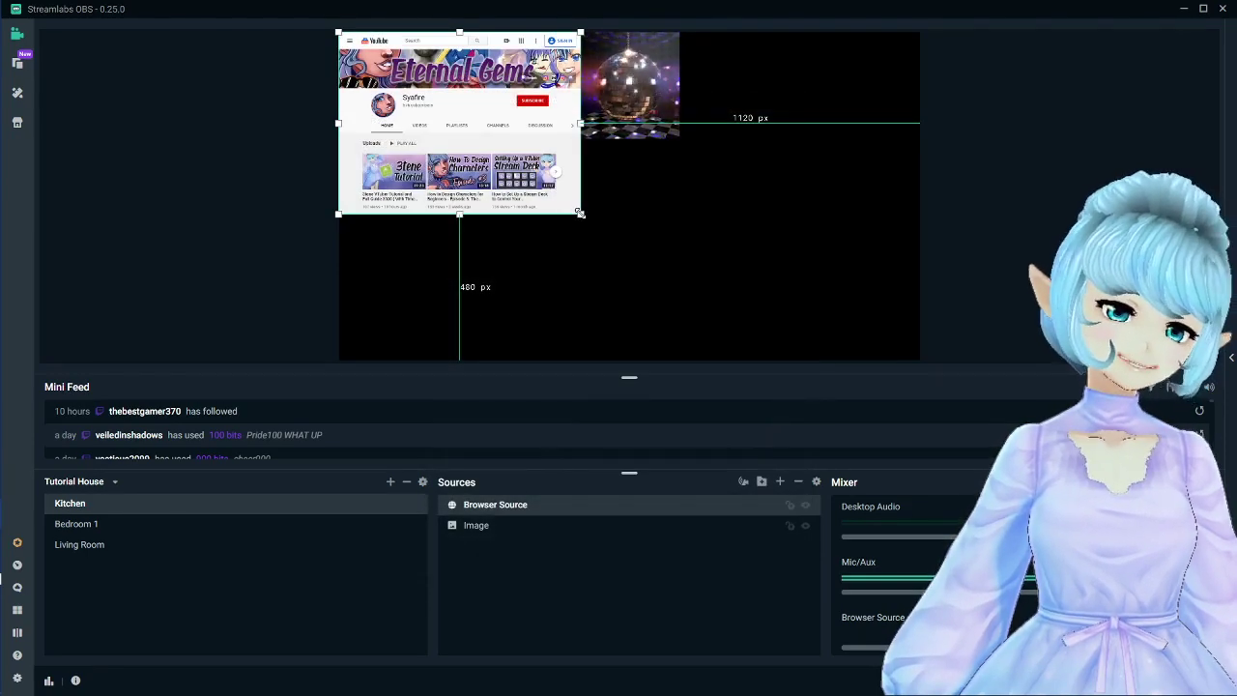
# - Resize the browser source within the canvas's upper-left corner and move the disco ball image to the upper-right corner
pyautogui.moveTo(580, 217); pyautogui.dragTo(538, 172)
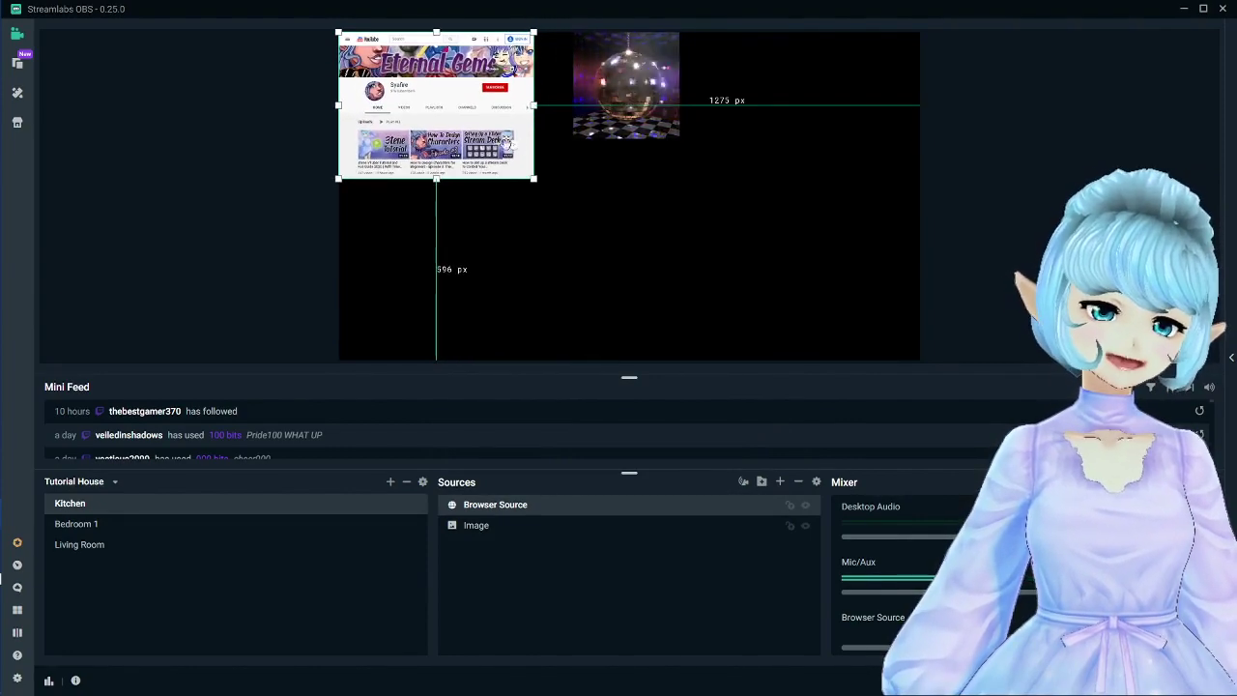
pyautogui.moveTo(453, 126)
pyautogui.mouseDown()
pyautogui.moveTo(492, 167)
pyautogui.moveTo(454, 127)
pyautogui.mouseUp()
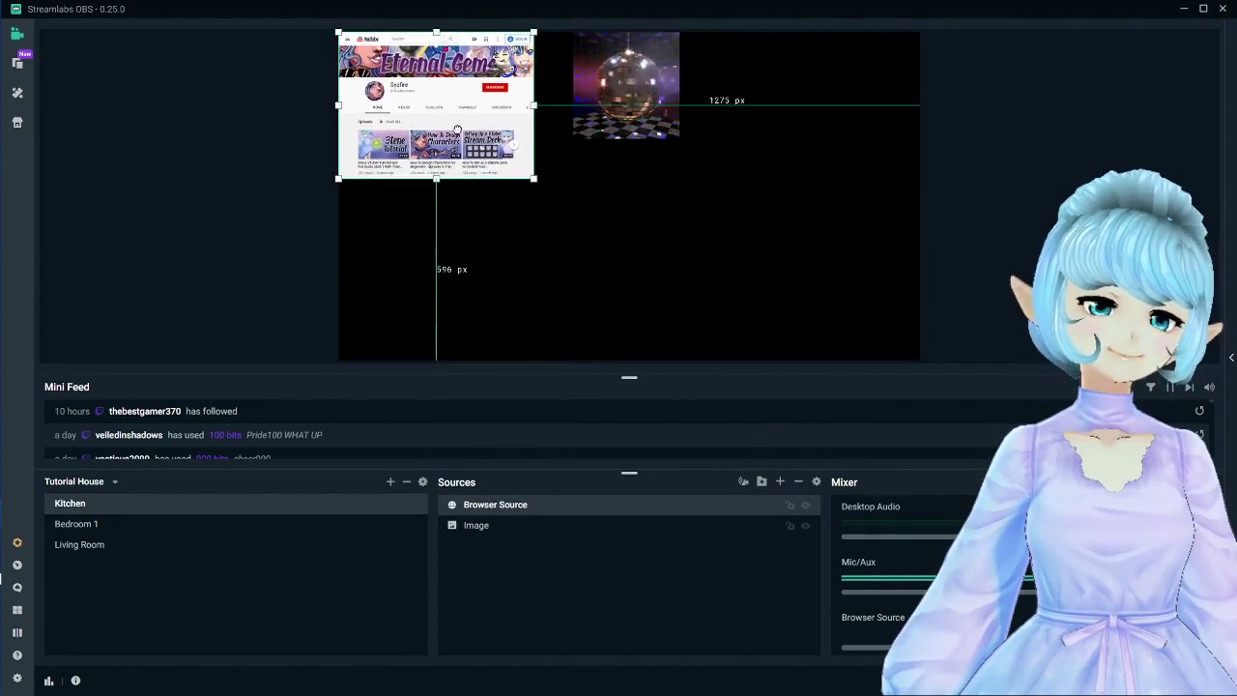
pyautogui.click(640, 65)
pyautogui.moveTo(640, 66); pyautogui.dragTo(880, 66)
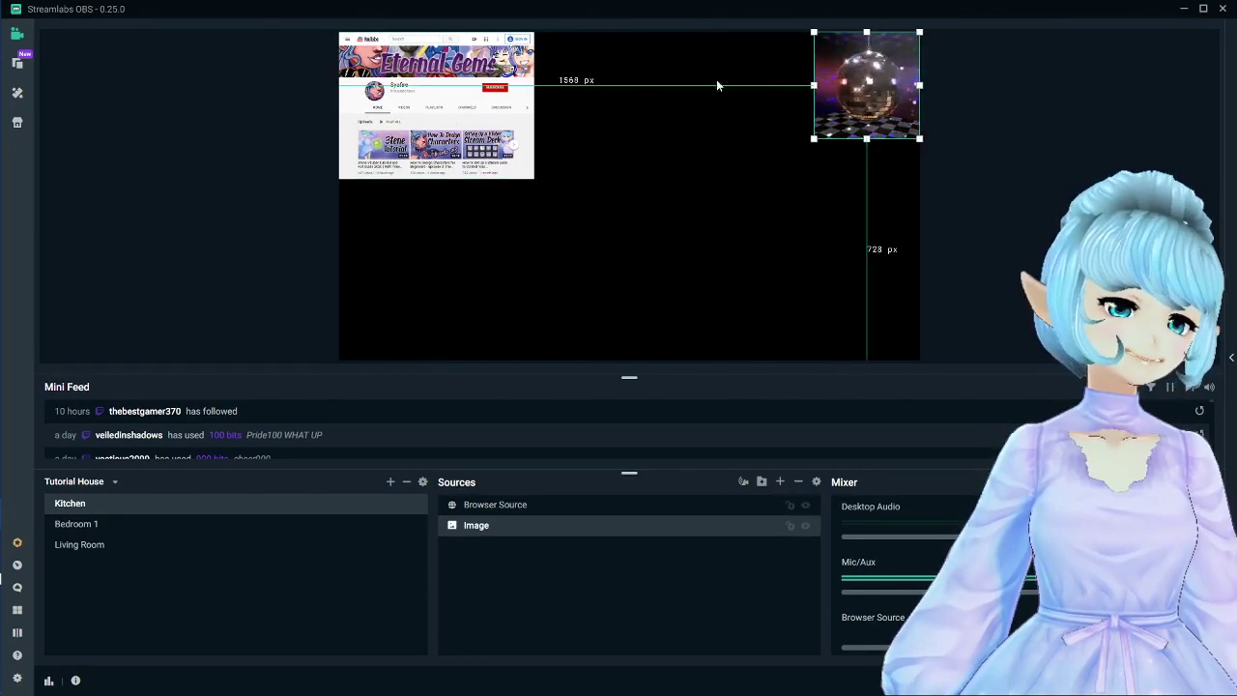
pyautogui.click(501, 155)
pyautogui.click(535, 174)
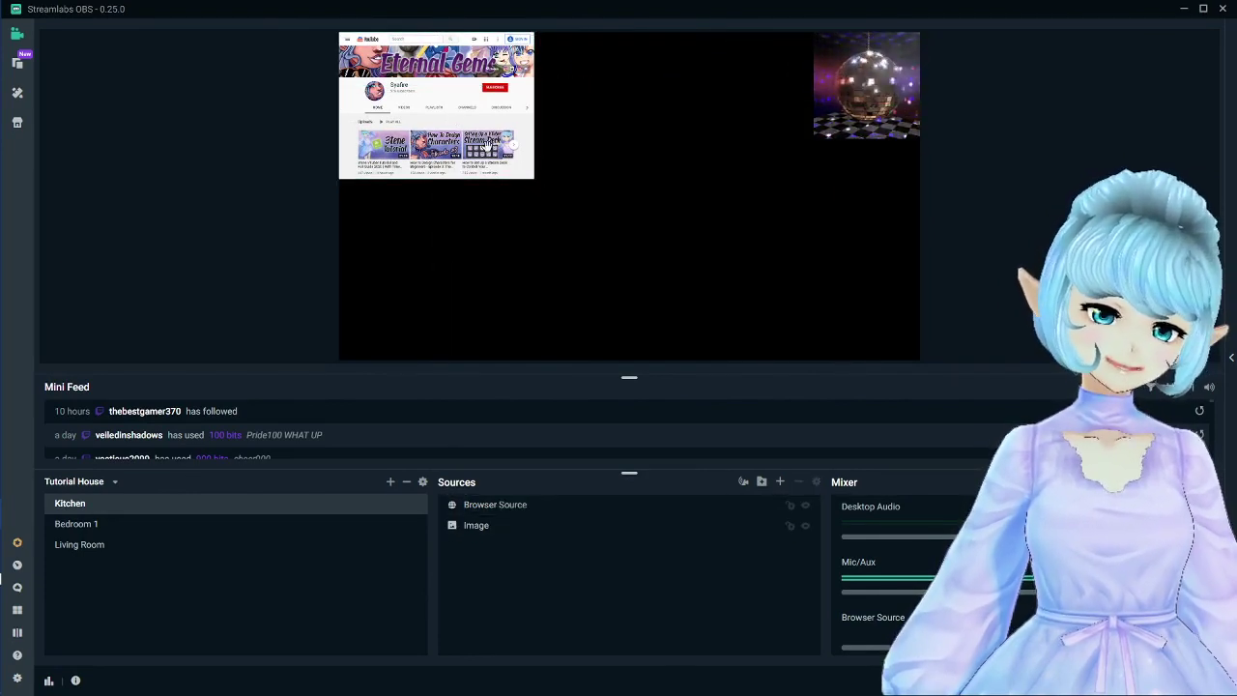
pyautogui.click(488, 145)
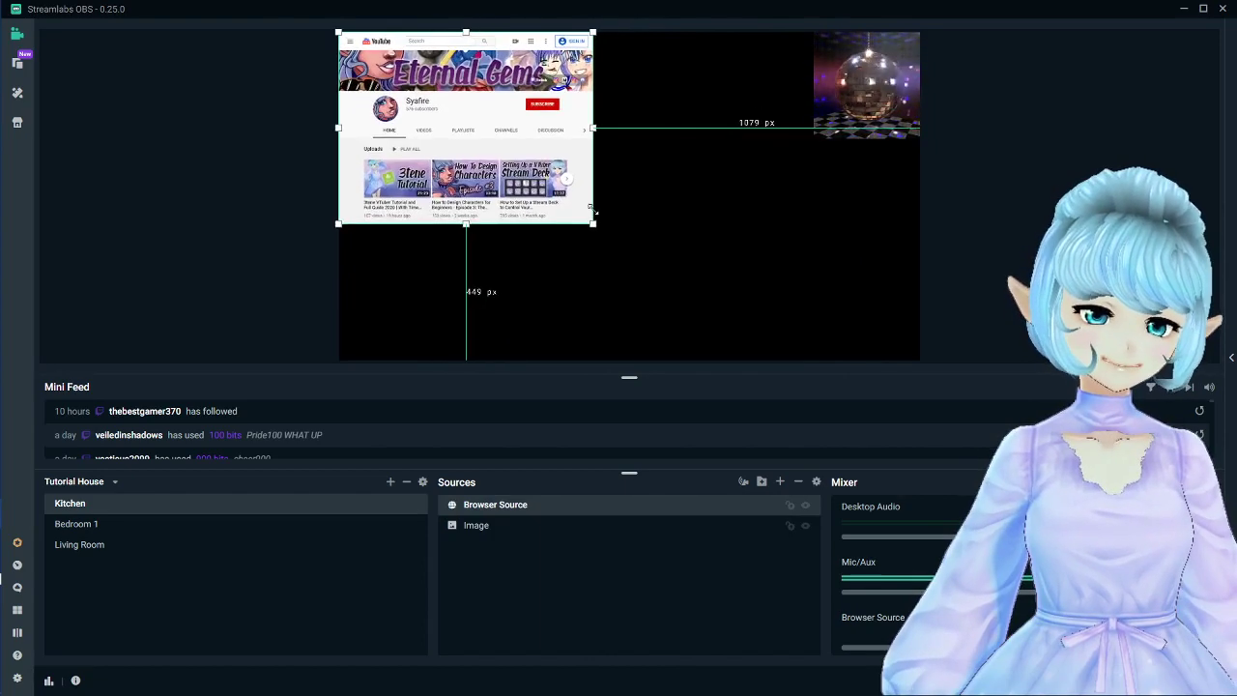
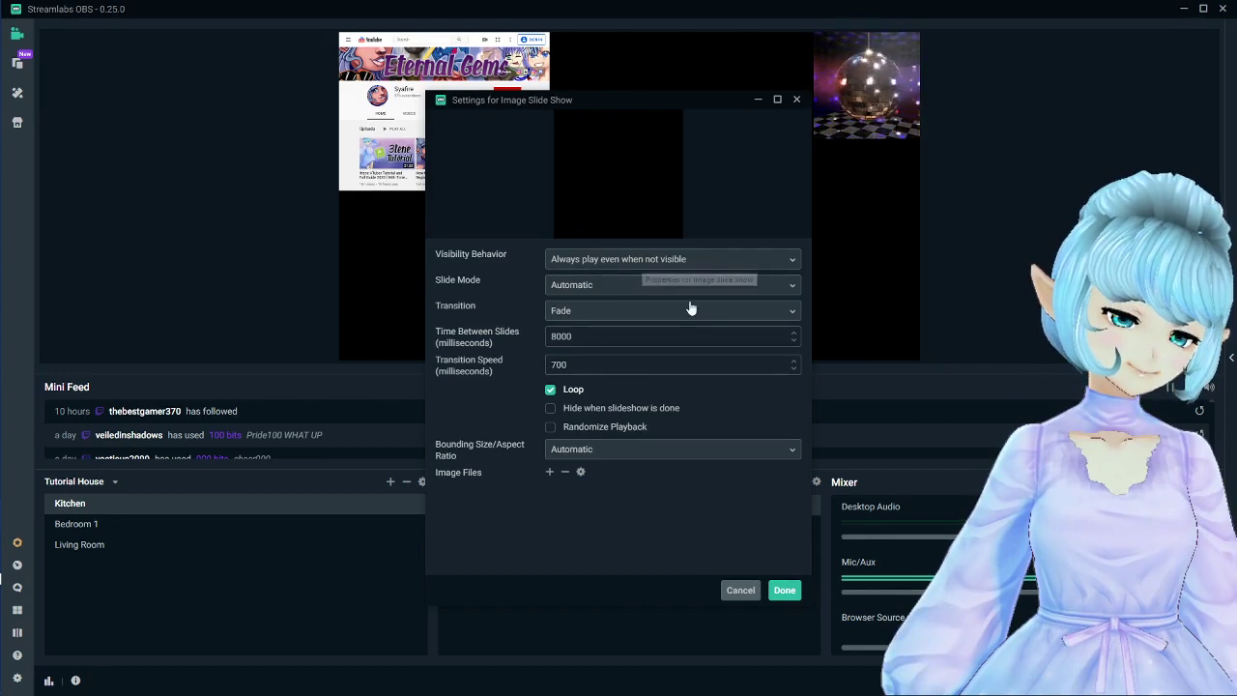
# - Review the image slide show's Visibility Behavior, Slide Mode and Transition options, choosing Automatic as the slide mode
pyautogui.click(623, 258)
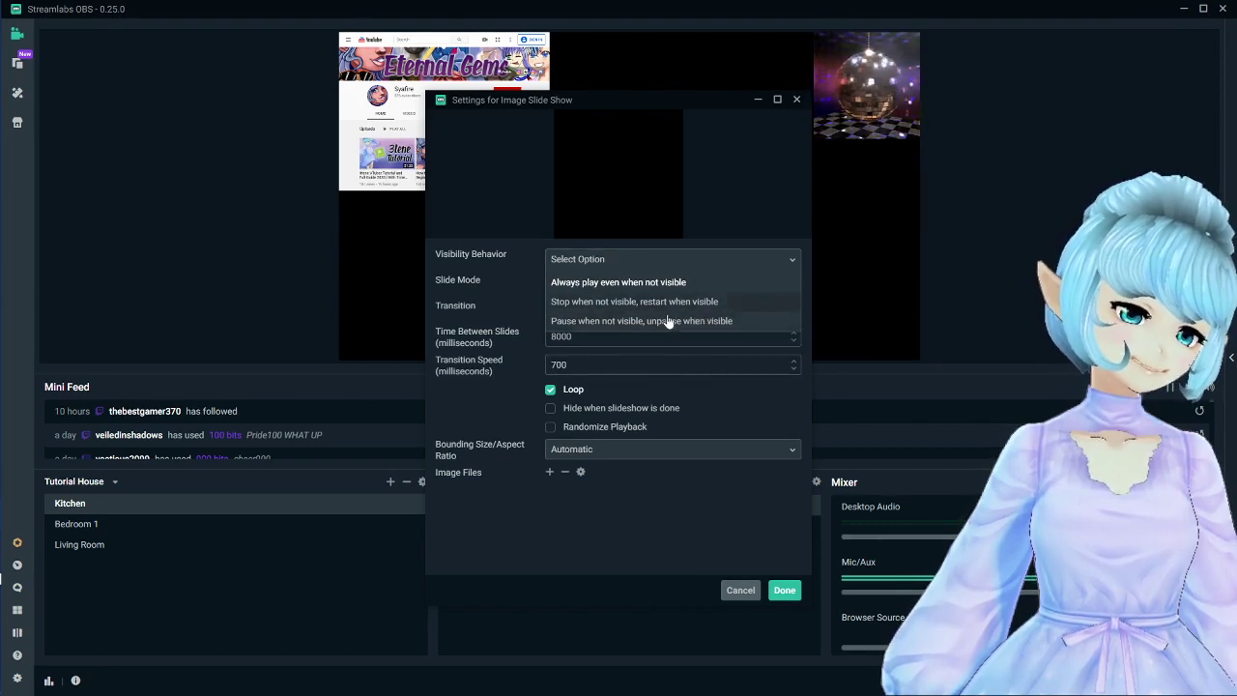
pyautogui.click(515, 277)
pyautogui.click(570, 288)
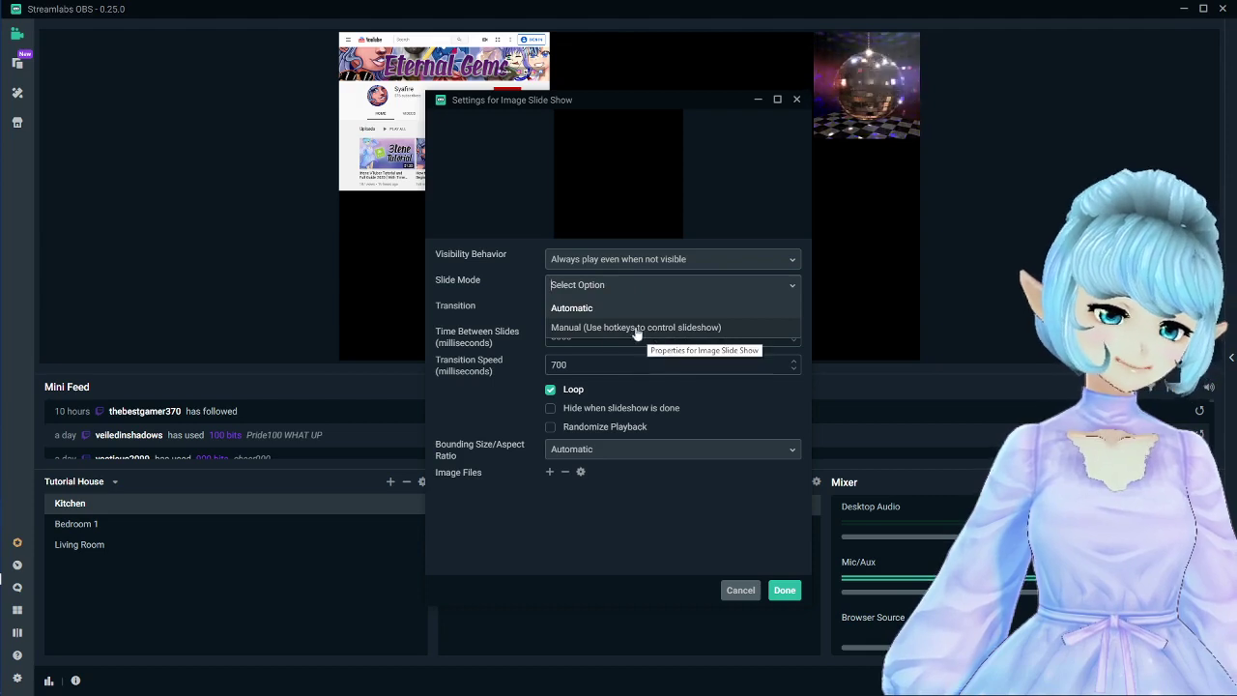
pyautogui.click(610, 309)
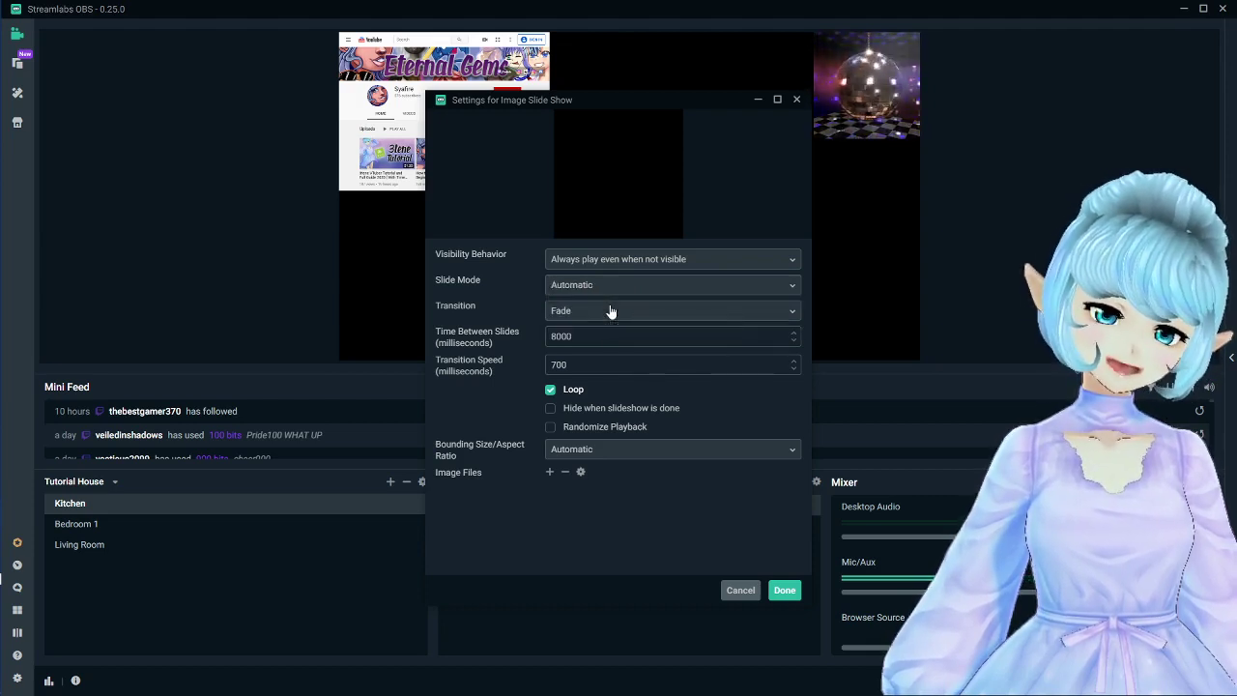
pyautogui.click(607, 311)
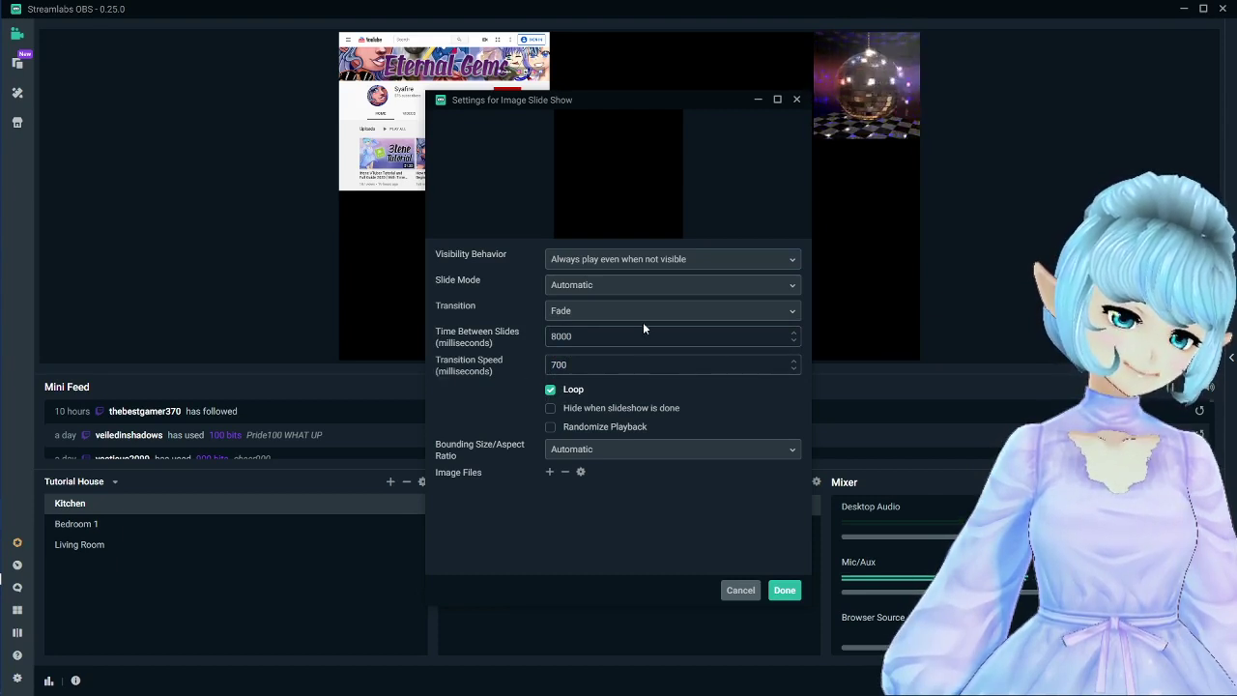
# - Enable Randomize Playback with Hide when slideshow is done turned off, and choose Automatic for the slide show's Bounding Size/Aspect Ratio
pyautogui.click(550, 391)
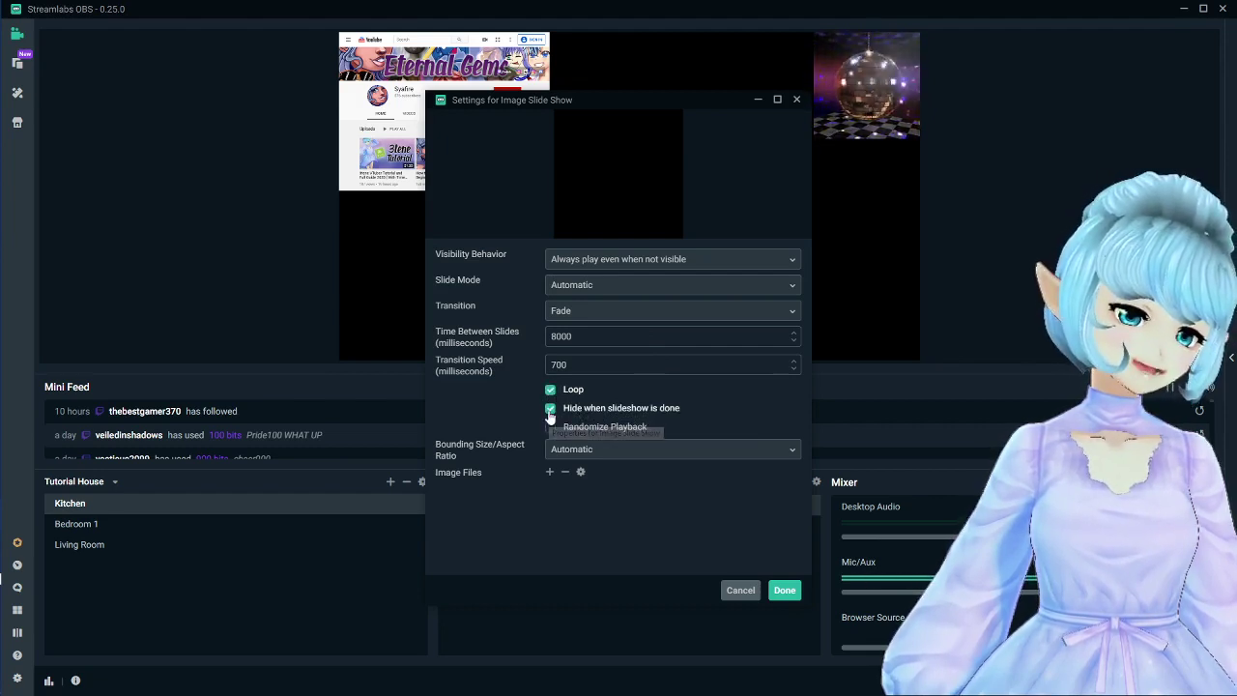
pyautogui.click(551, 409)
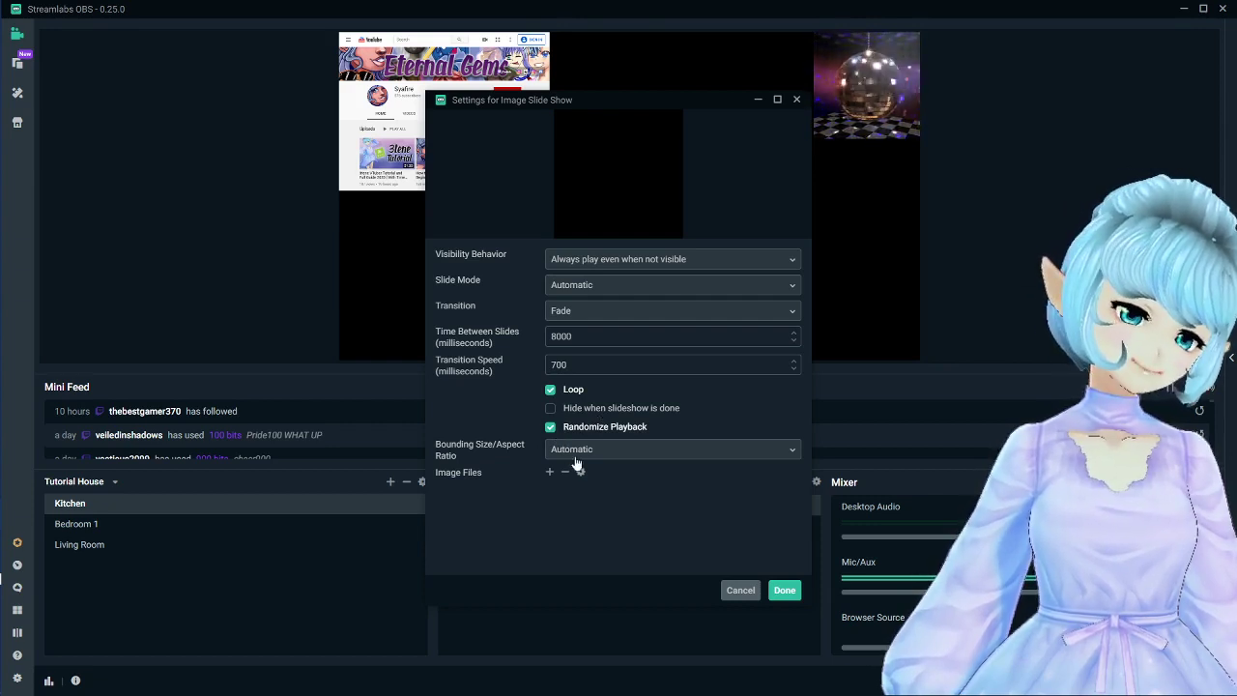
pyautogui.click(582, 451)
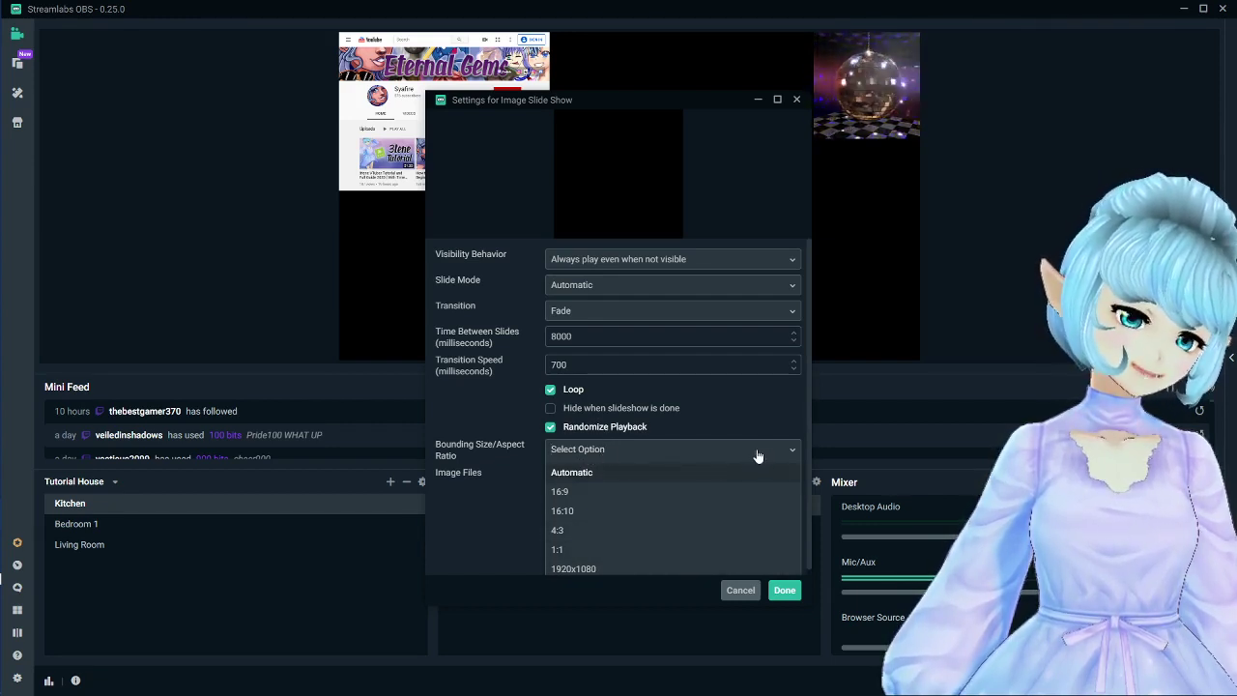
pyautogui.click(572, 471)
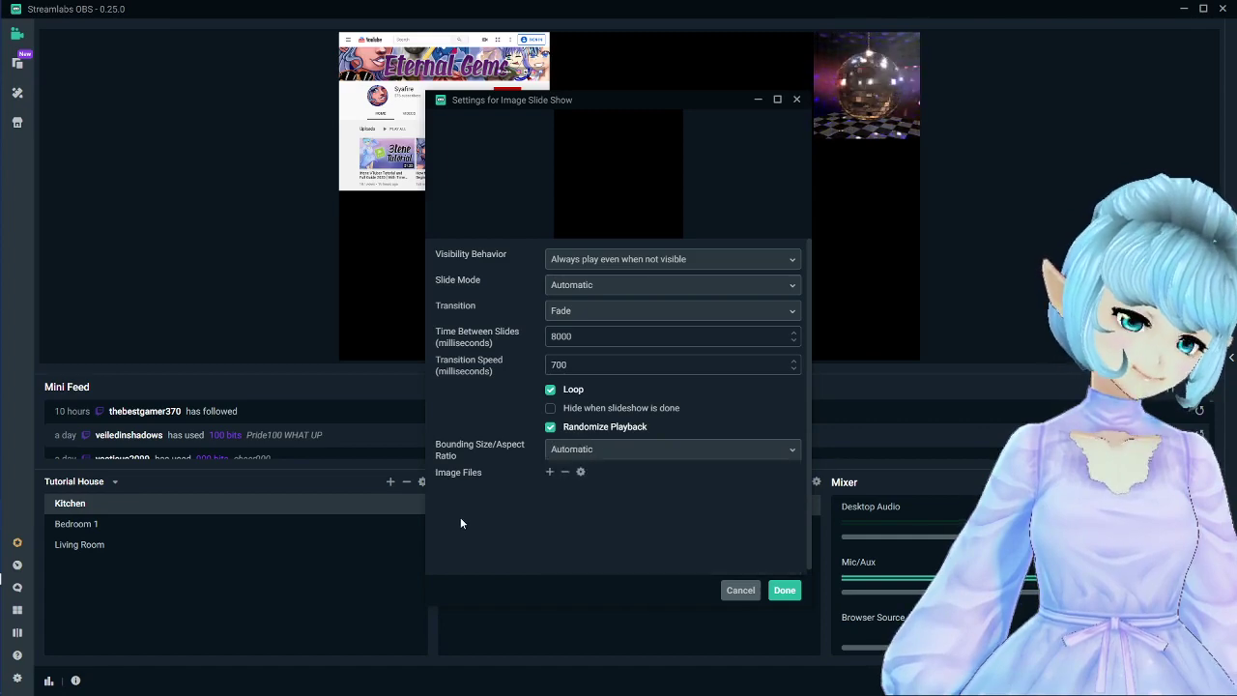
# - Add Angry_sya.jpg, Cute_Happy.jpg and Happy_Face.jpg from the VirtualSYa folder to the slide show and accept its settings
pyautogui.click(549, 473)
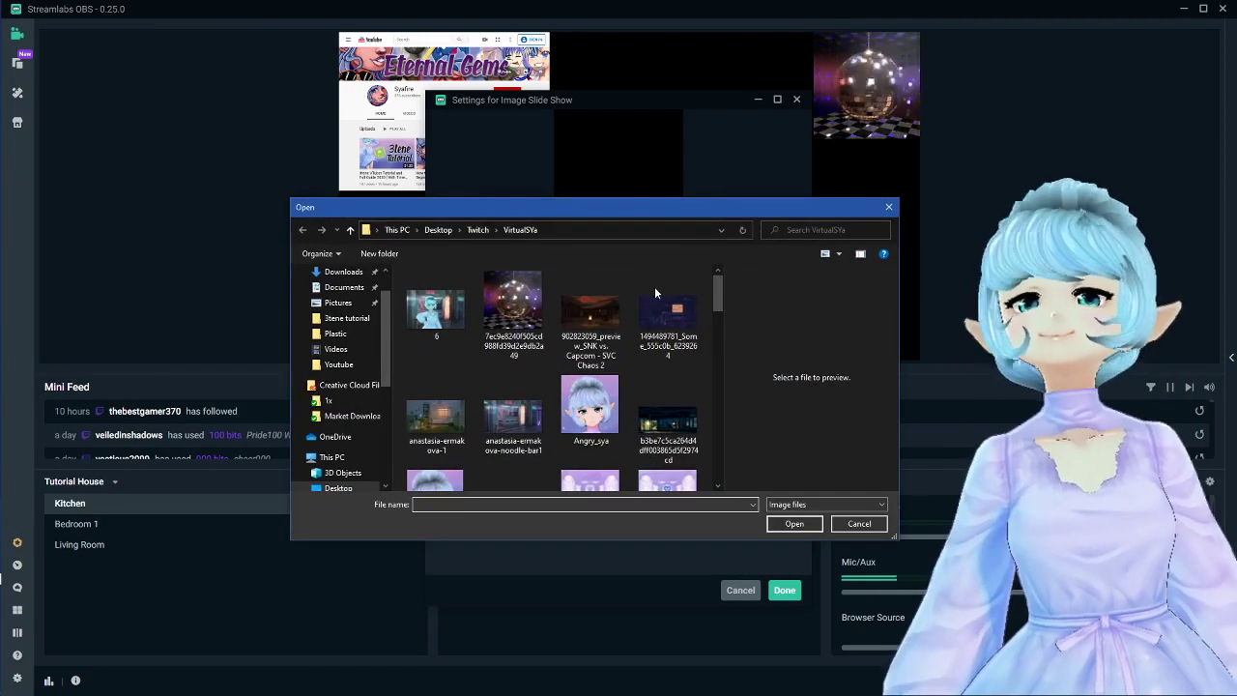
pyautogui.doubleClick(594, 401)
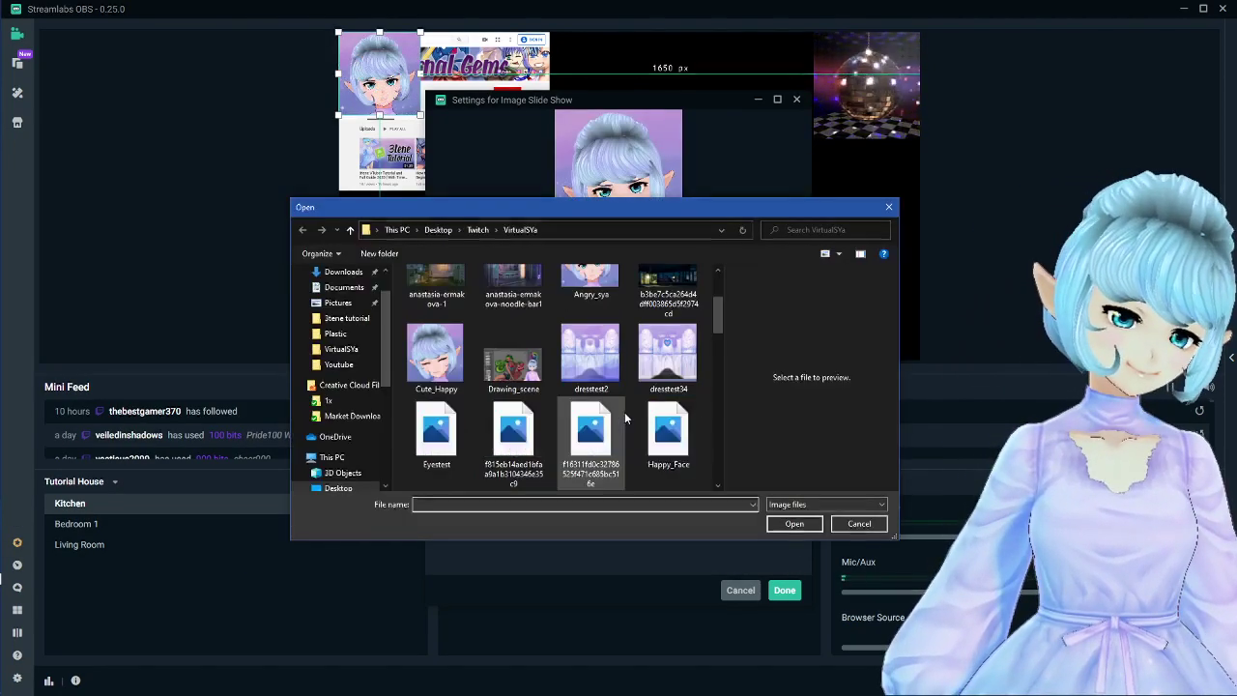
pyautogui.doubleClick(433, 353)
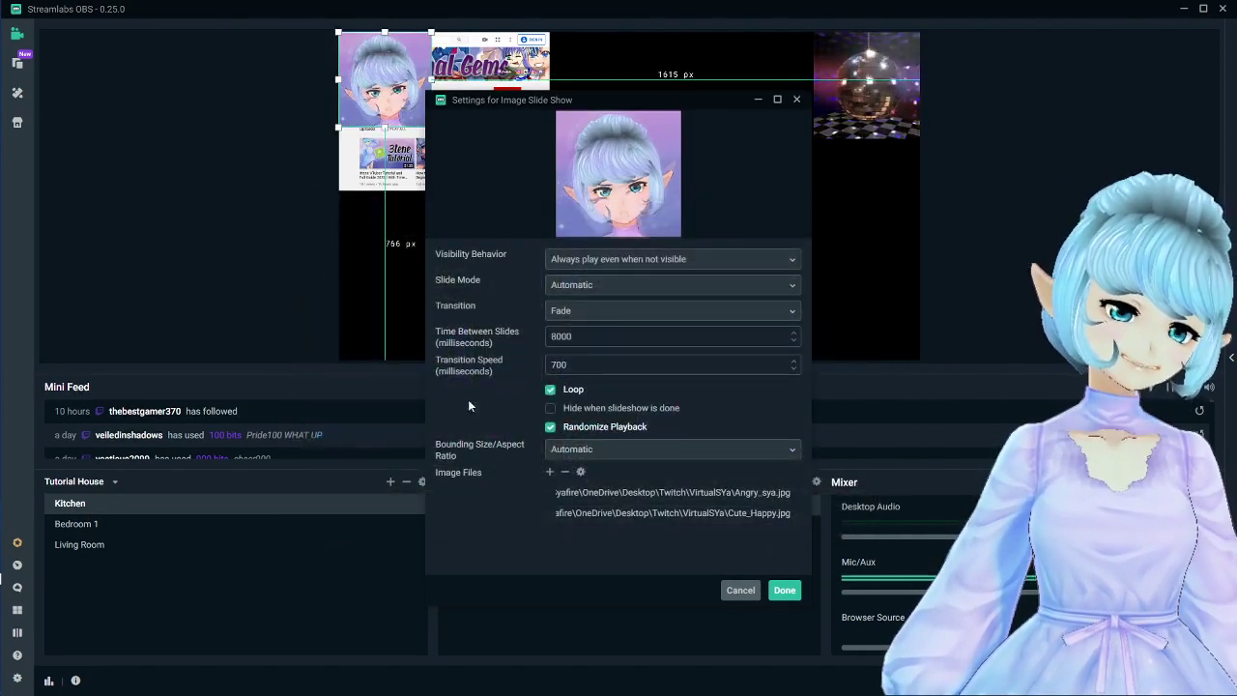
pyautogui.click(548, 471)
pyautogui.click(582, 478)
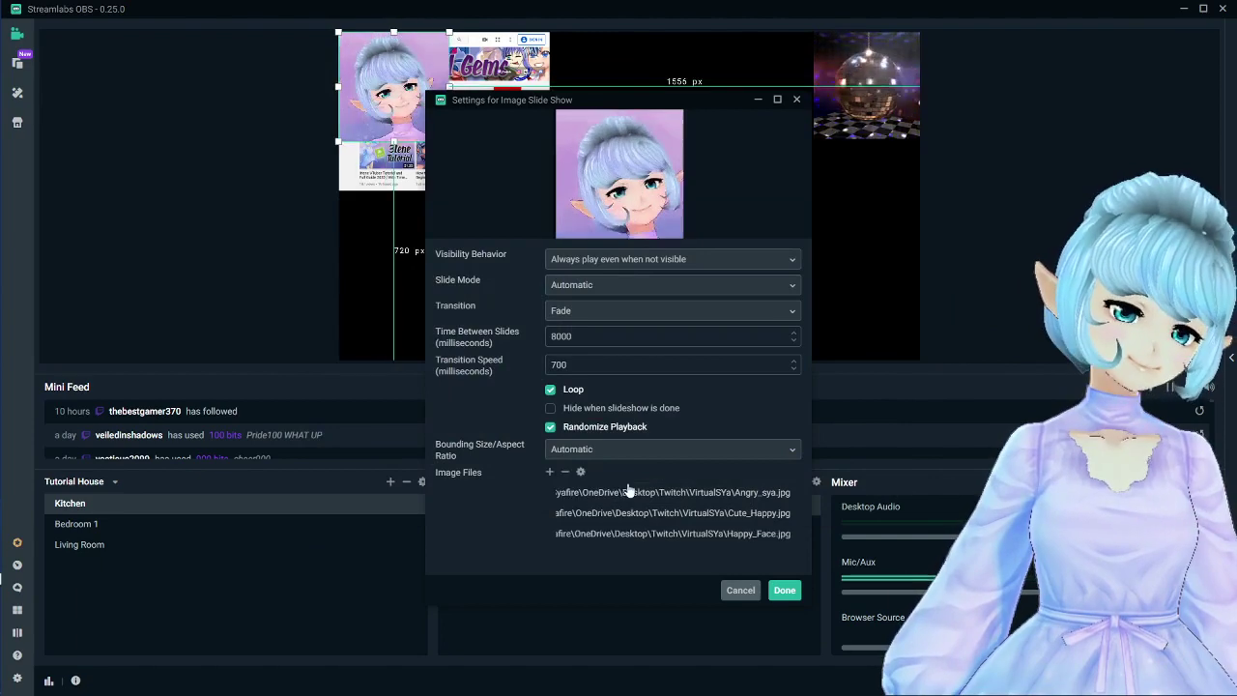
pyautogui.click(784, 589)
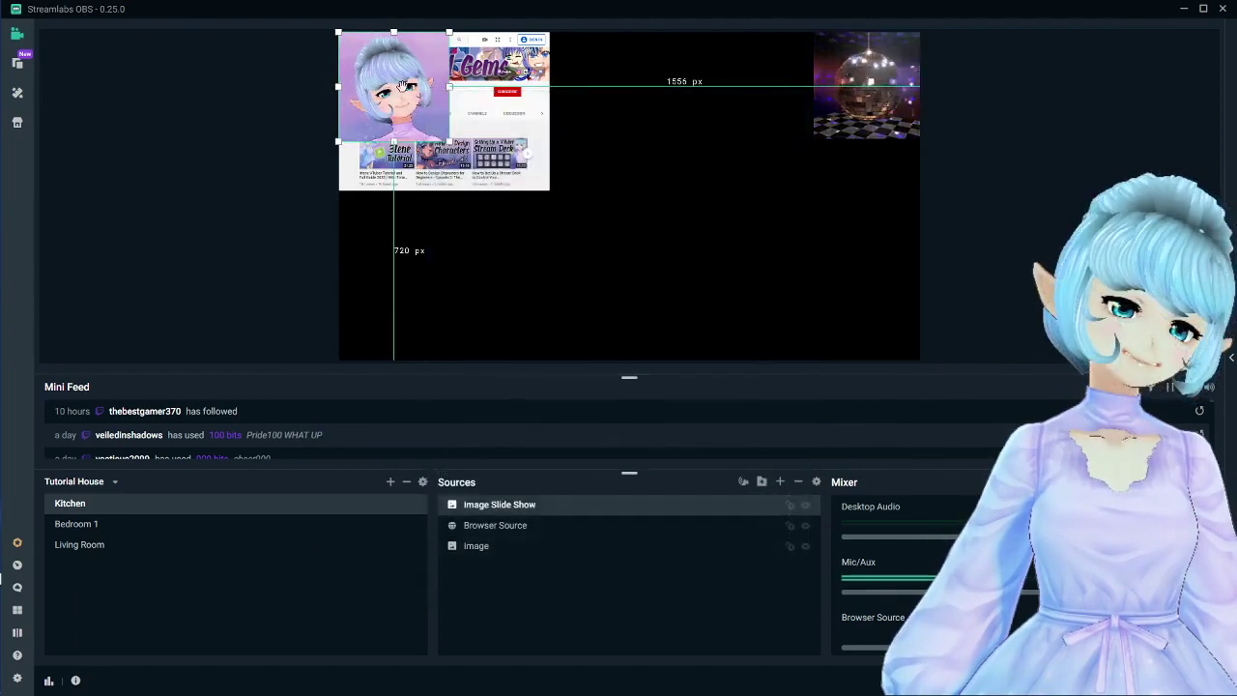
# - Move the image slide show directly below the disco ball image at the canvas's right edge and leave it selected
pyautogui.moveTo(406, 88); pyautogui.dragTo(877, 194)
pyautogui.click(1001, 209)
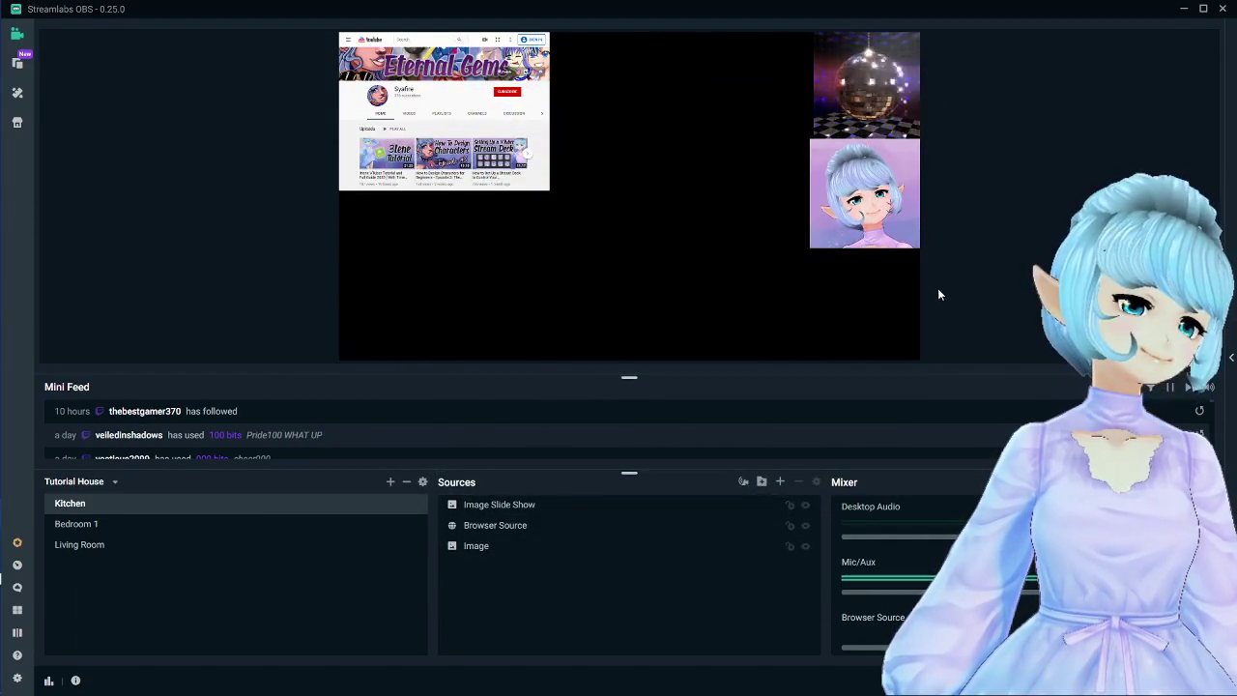
pyautogui.click(869, 203)
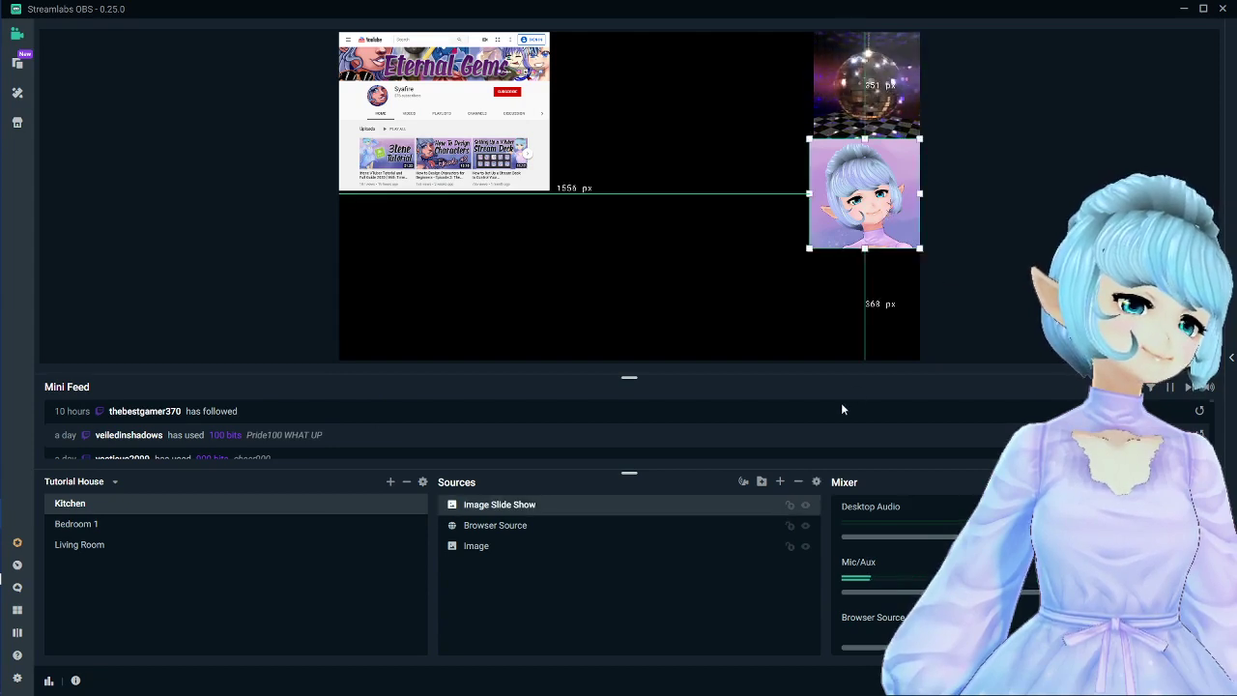
pyautogui.click(975, 259)
pyautogui.click(865, 193)
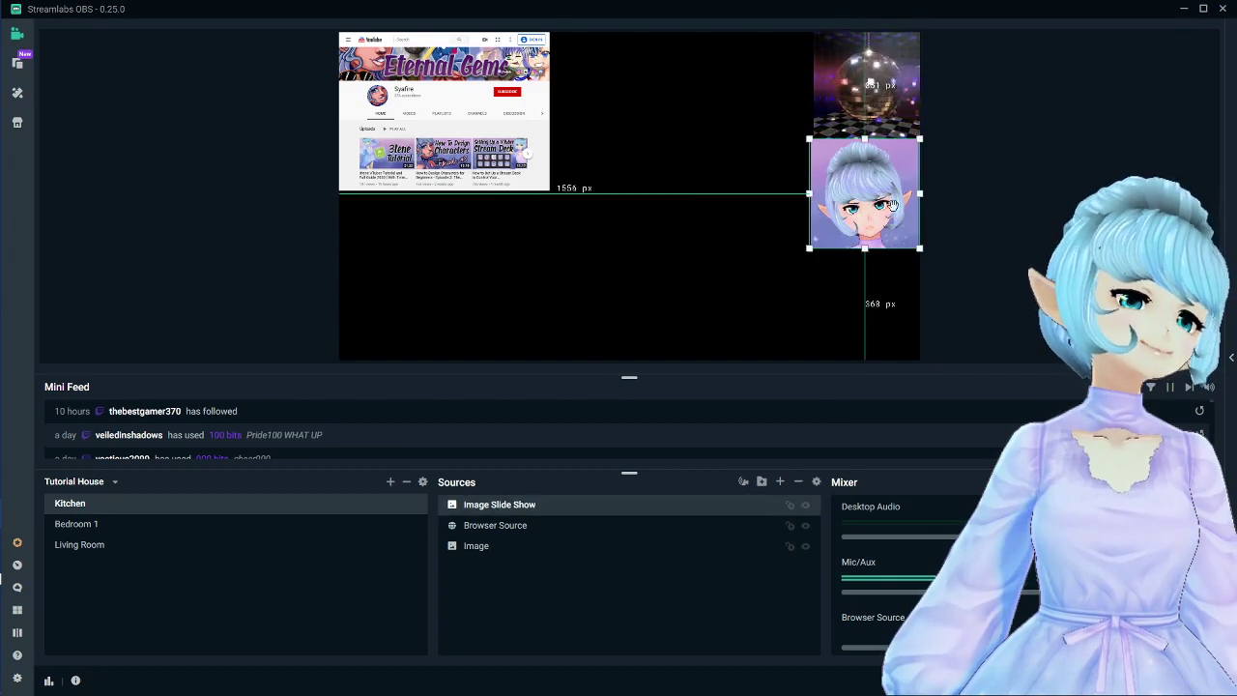
# - Add a Display Capture source named Mon 1 to the Kitchen scene
pyautogui.click(1017, 239)
pyautogui.click(780, 506)
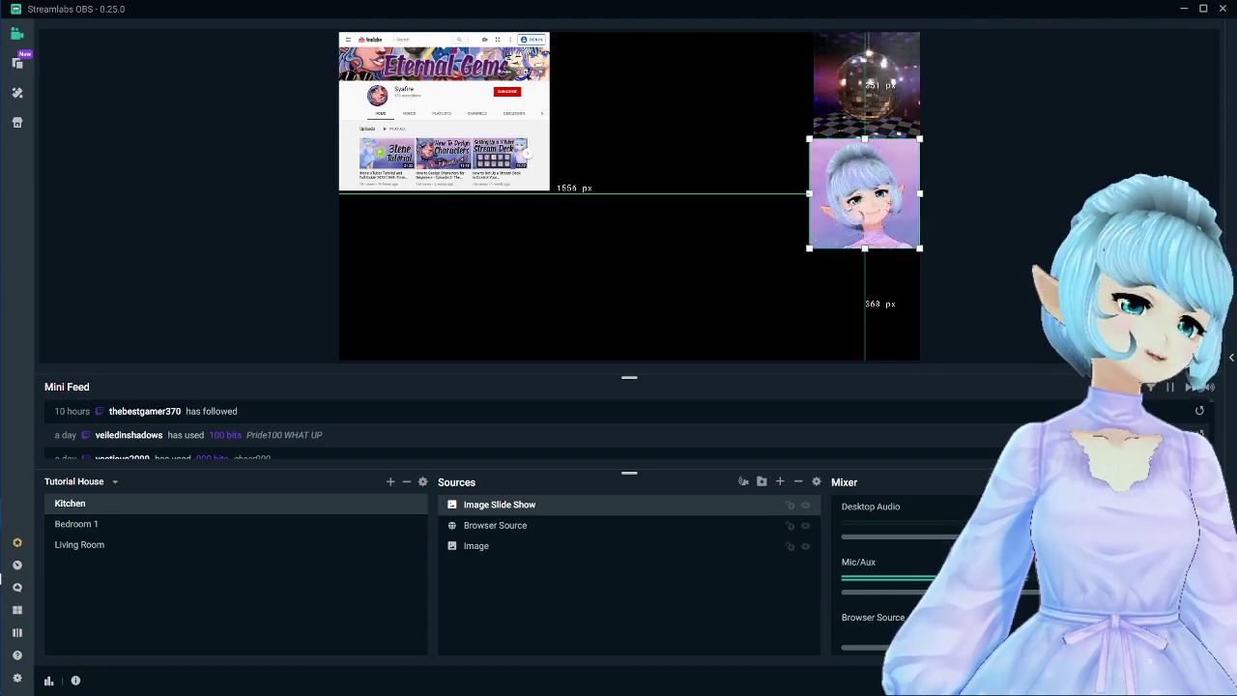
pyautogui.click(870, 290)
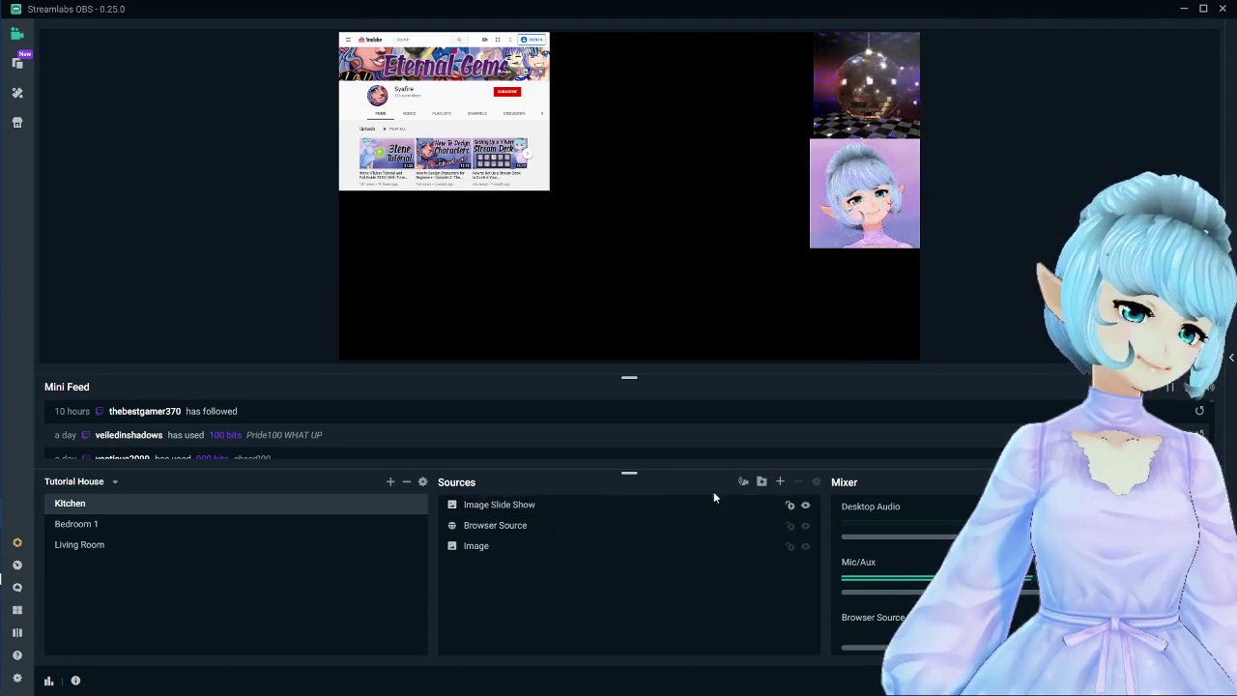
pyautogui.click(780, 481)
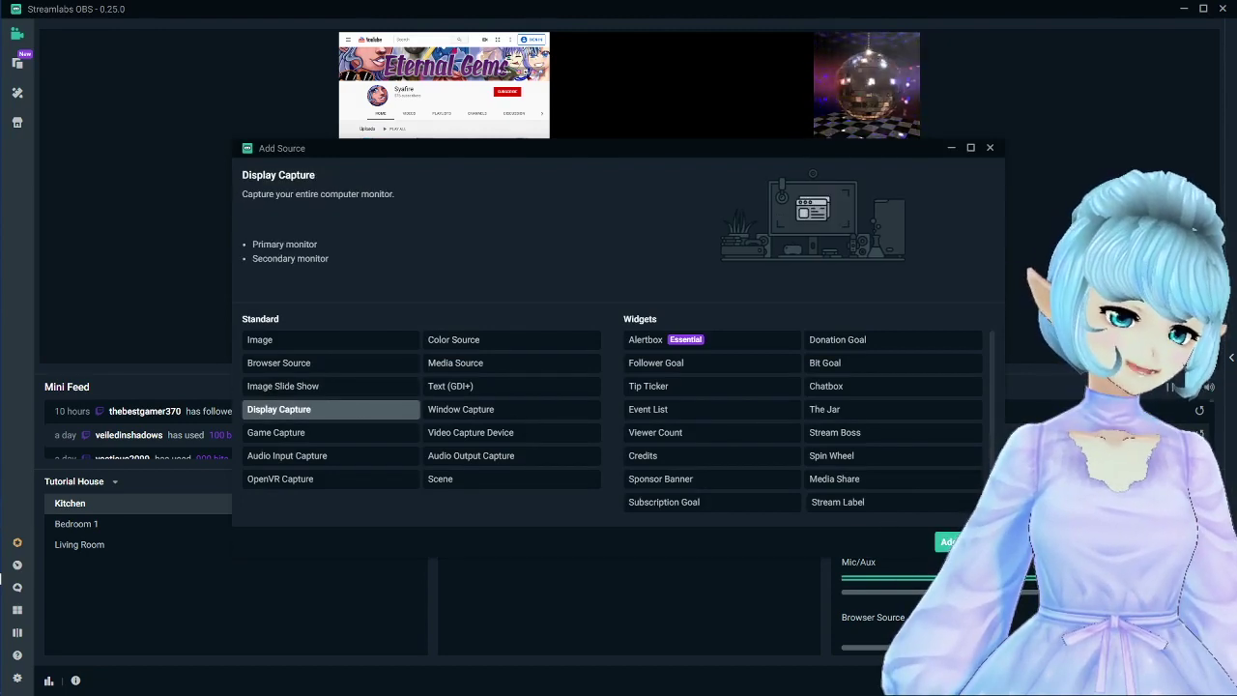
pyautogui.doubleClick(384, 413)
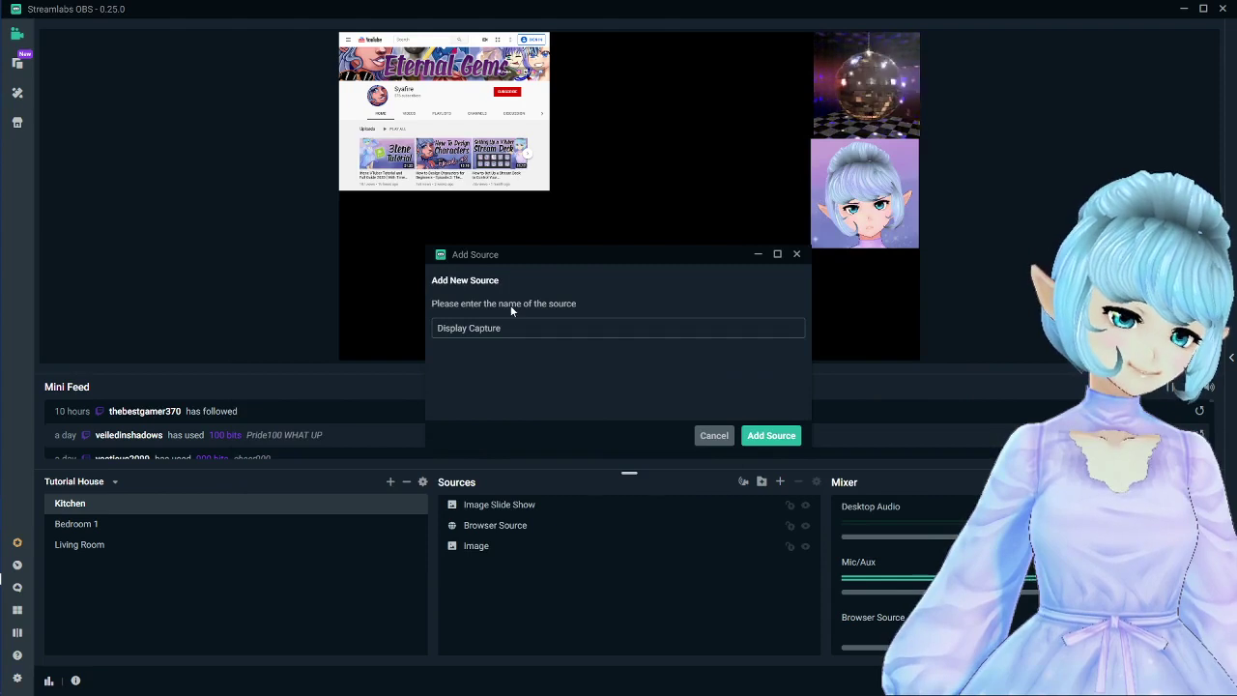
pyautogui.write('Mon 1')
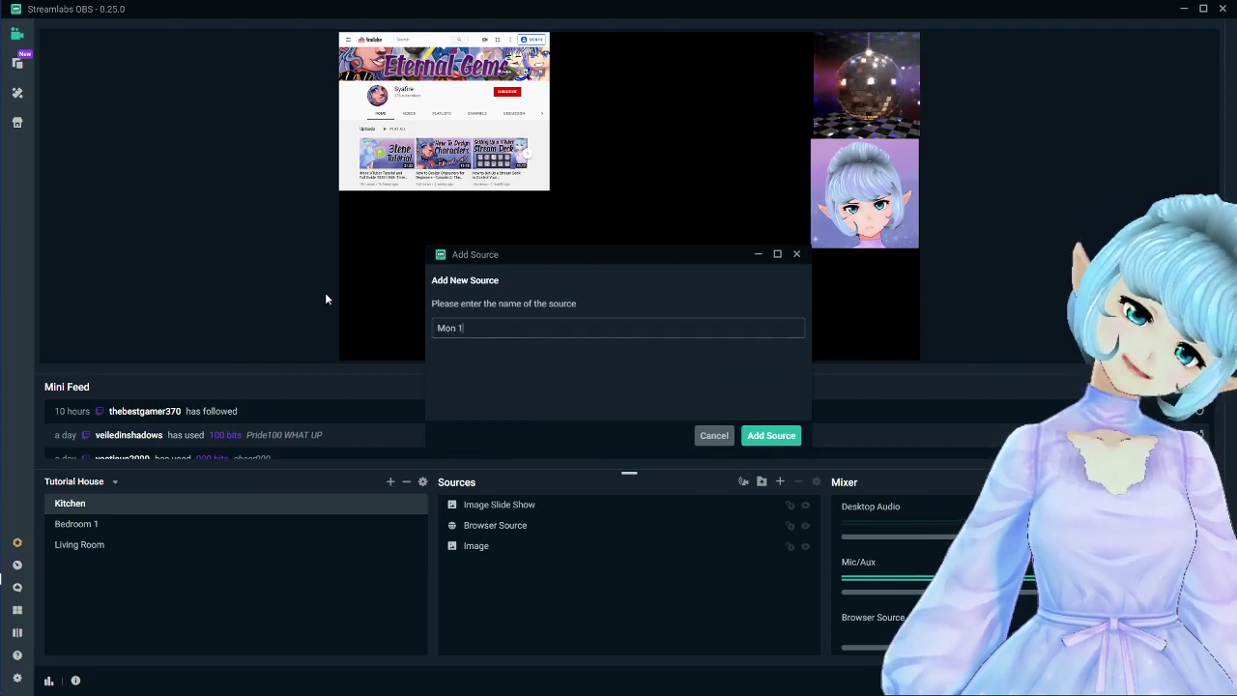
pyautogui.click(789, 437)
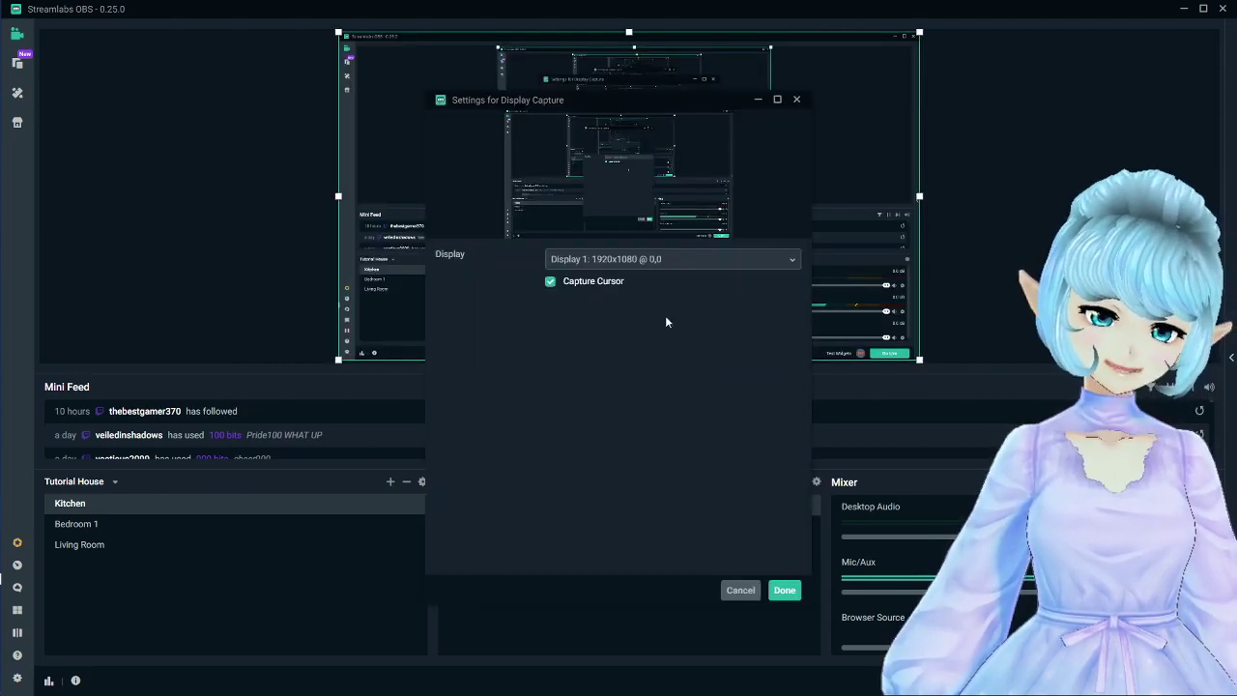
# - Preview Display 1 and Display 2 for the Mon 1 capture and choose Display 3: 1920x1080 @ -3840,0
pyautogui.click(634, 260)
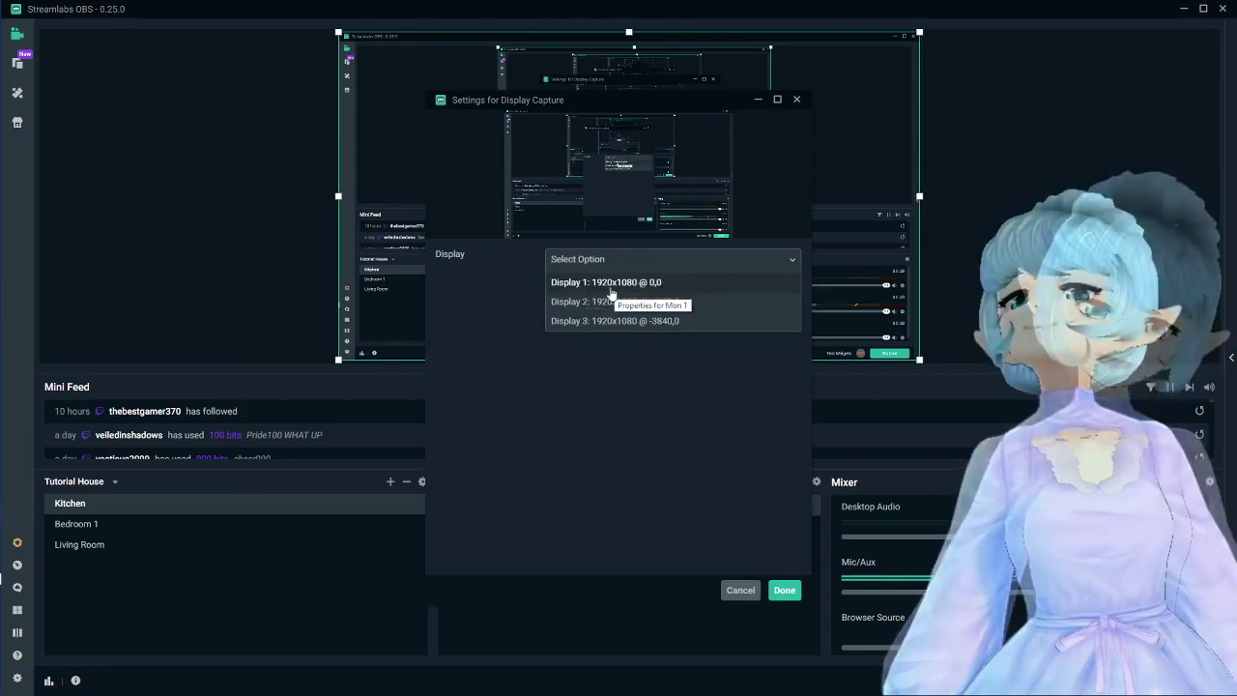
pyautogui.click(646, 283)
pyautogui.click(632, 263)
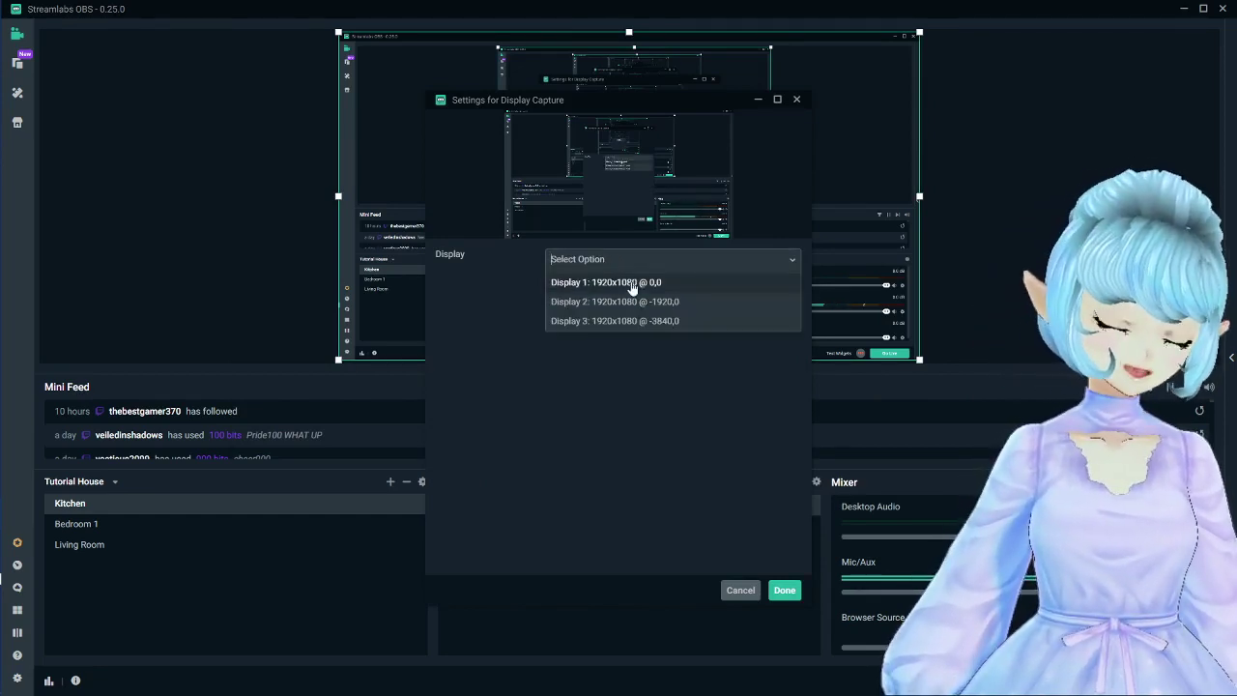
pyautogui.click(633, 302)
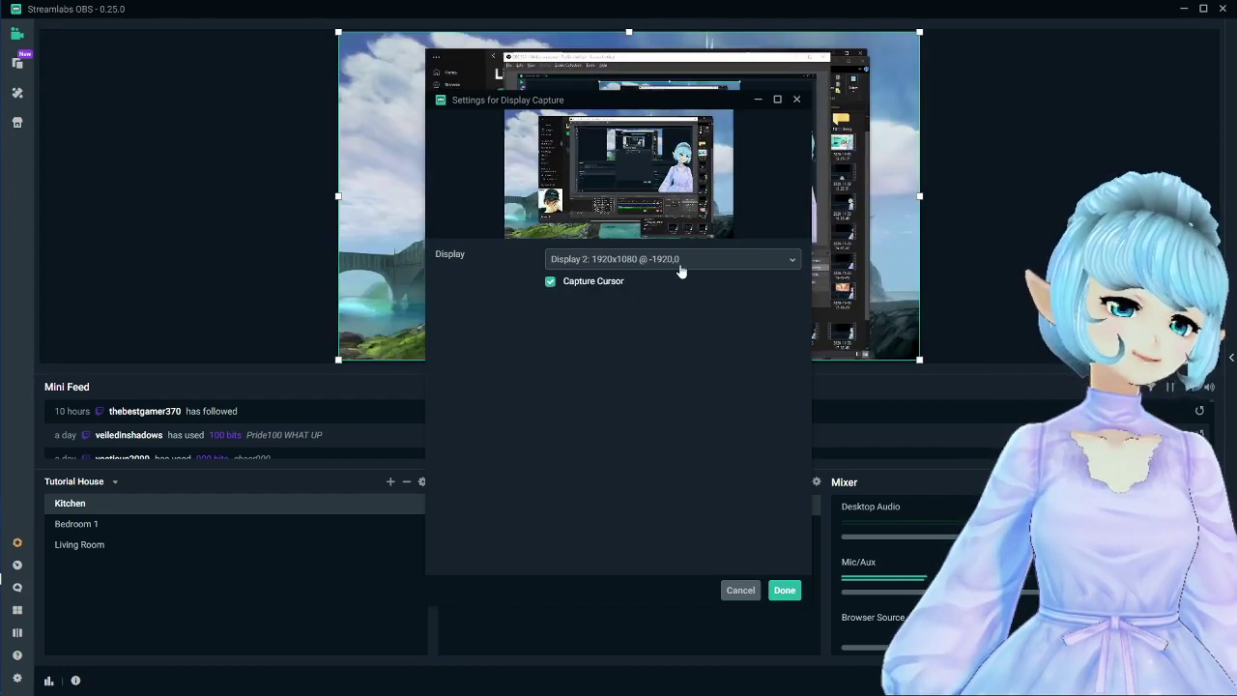
pyautogui.click(678, 268)
pyautogui.click(647, 321)
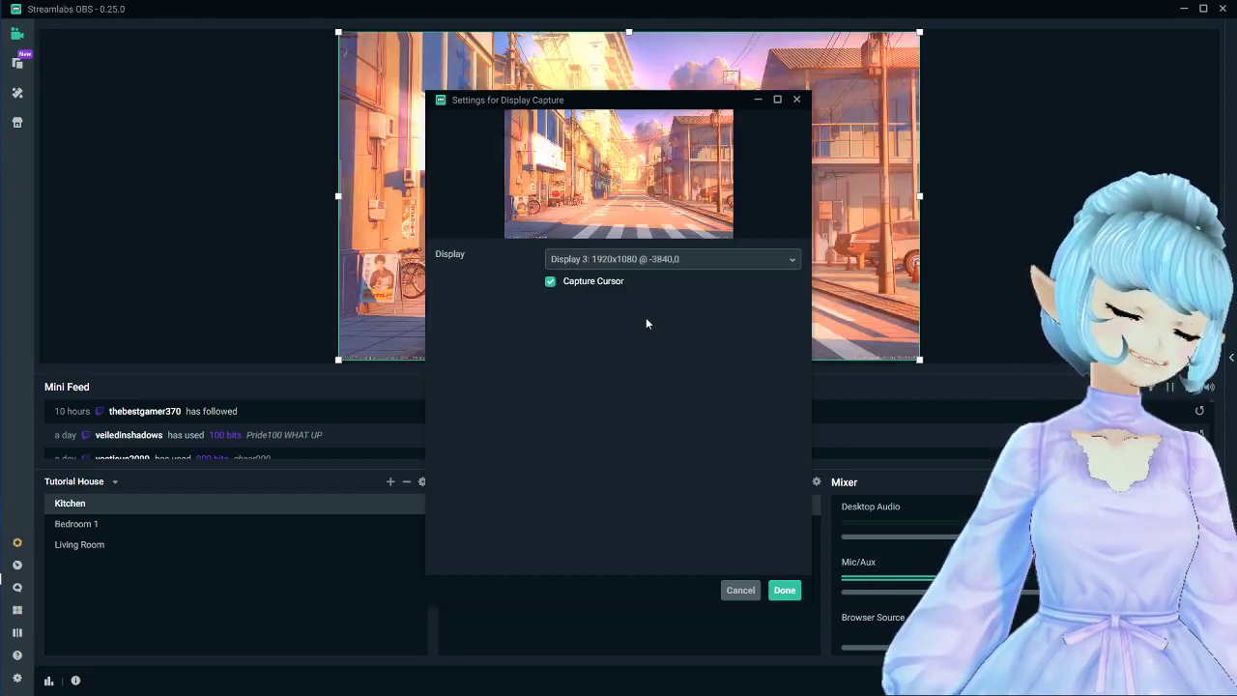
# - Try Display 2 and Display 1 again as the captured monitor and return to Display 3
pyautogui.click(676, 262)
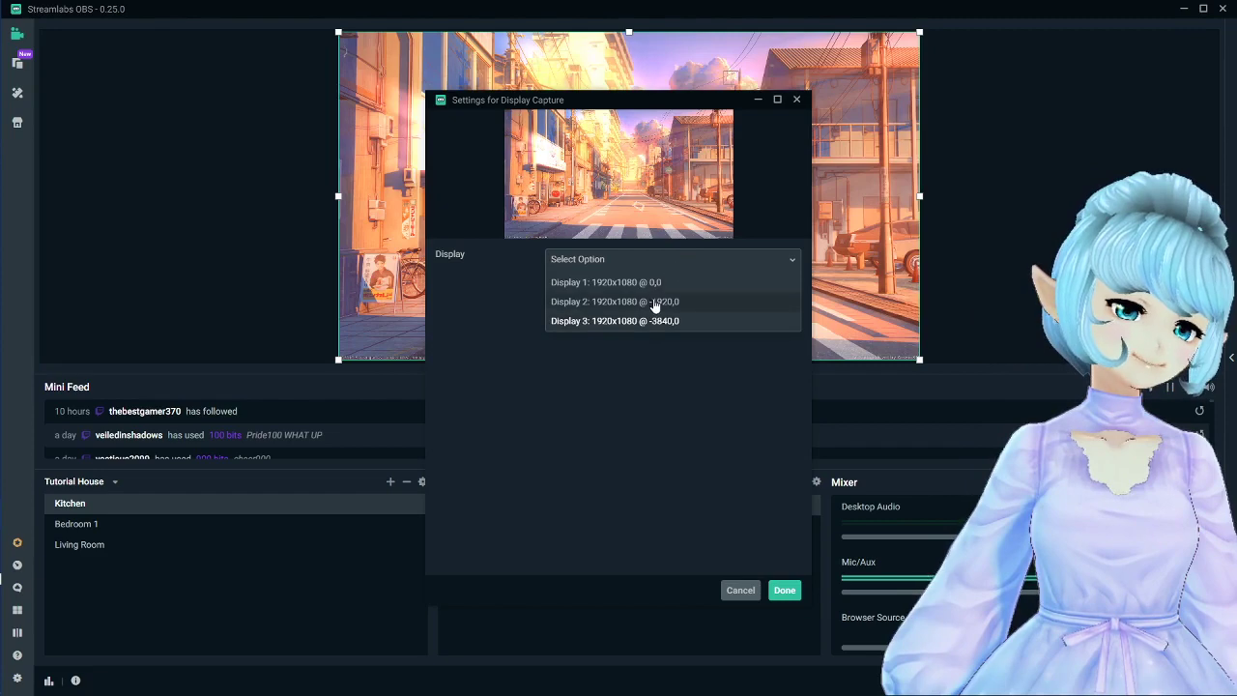
pyautogui.click(654, 301)
pyautogui.click(643, 267)
pyautogui.click(640, 285)
pyautogui.click(644, 268)
pyautogui.click(638, 302)
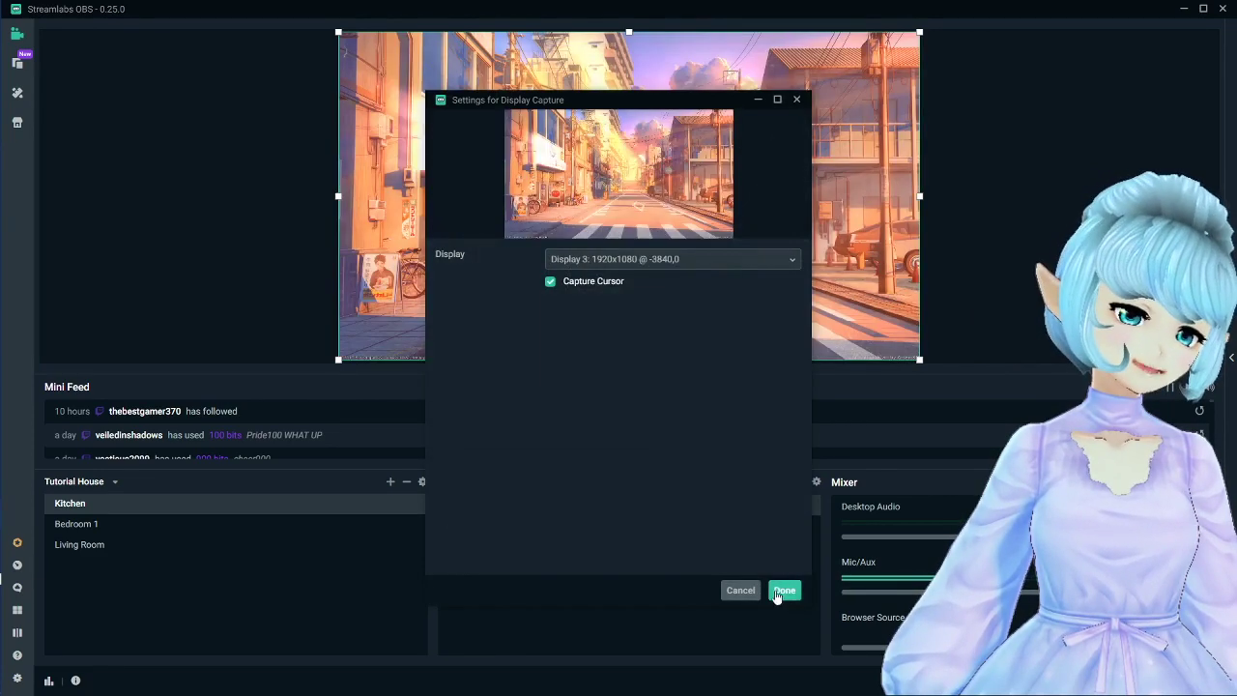
# - Accept the display capture settings and move Mon 1 below all other sources so it sits behind them on the canvas
pyautogui.click(783, 590)
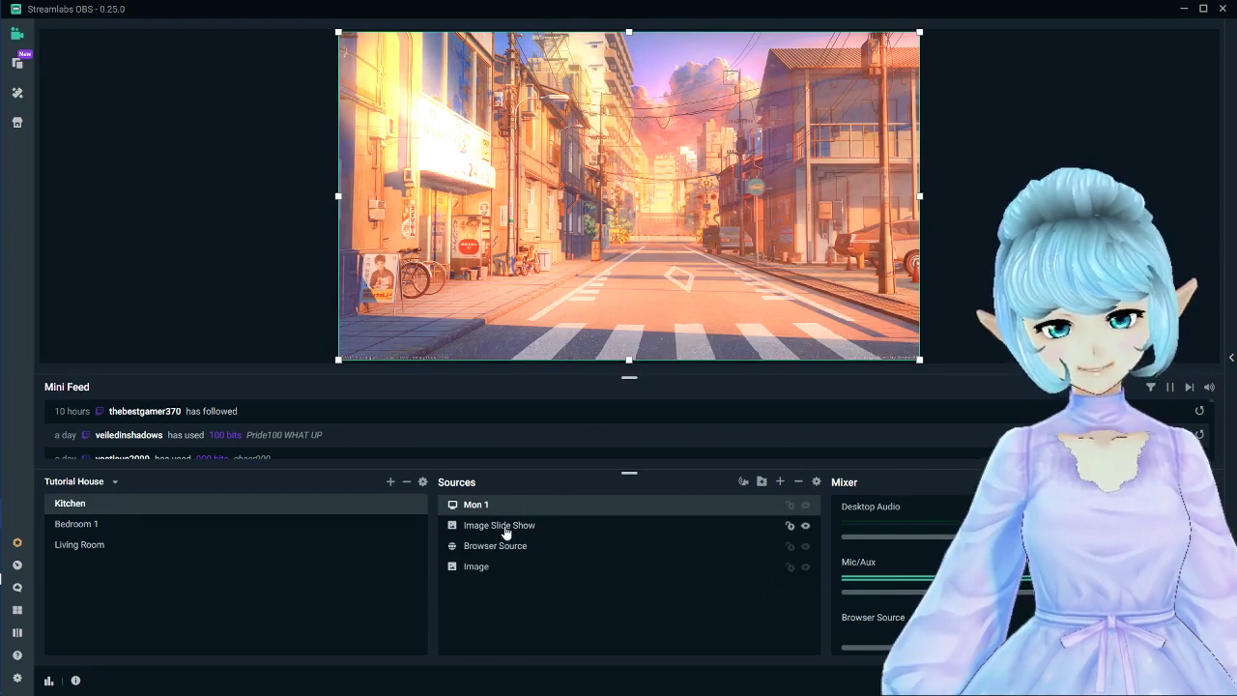
pyautogui.moveTo(338, 359)
pyautogui.mouseDown()
pyautogui.moveTo(447, 298)
pyautogui.moveTo(337, 360)
pyautogui.mouseUp()
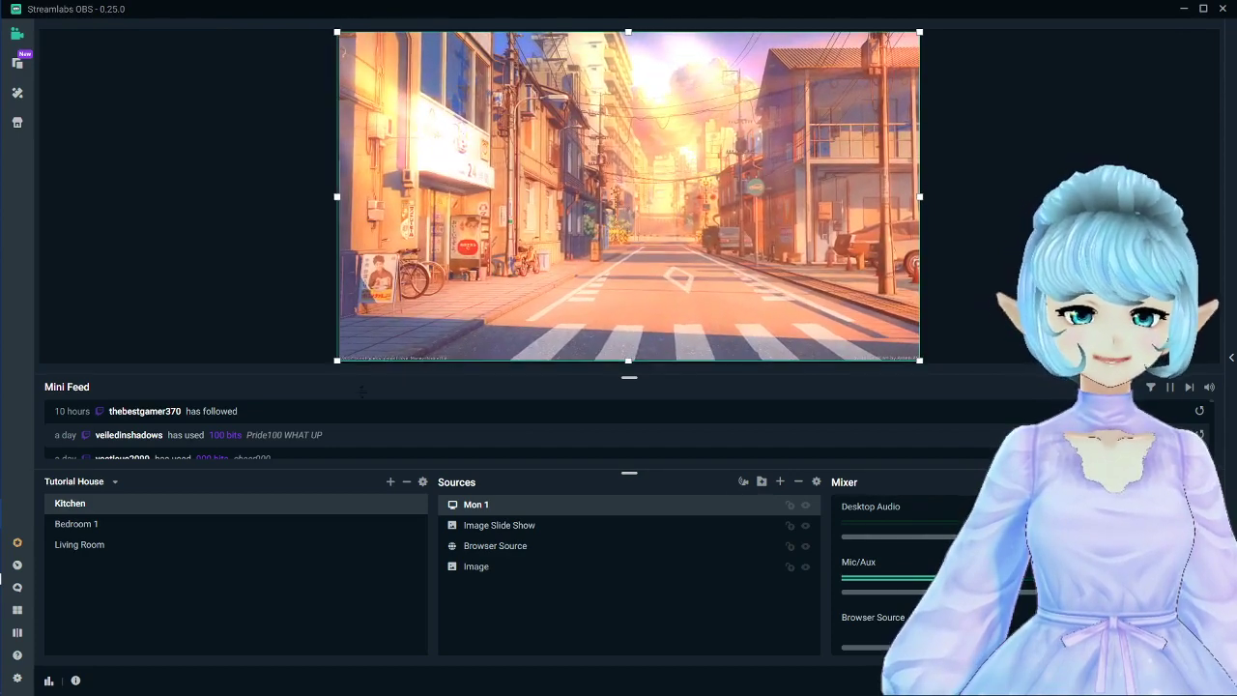
pyautogui.moveTo(529, 510); pyautogui.dragTo(525, 578)
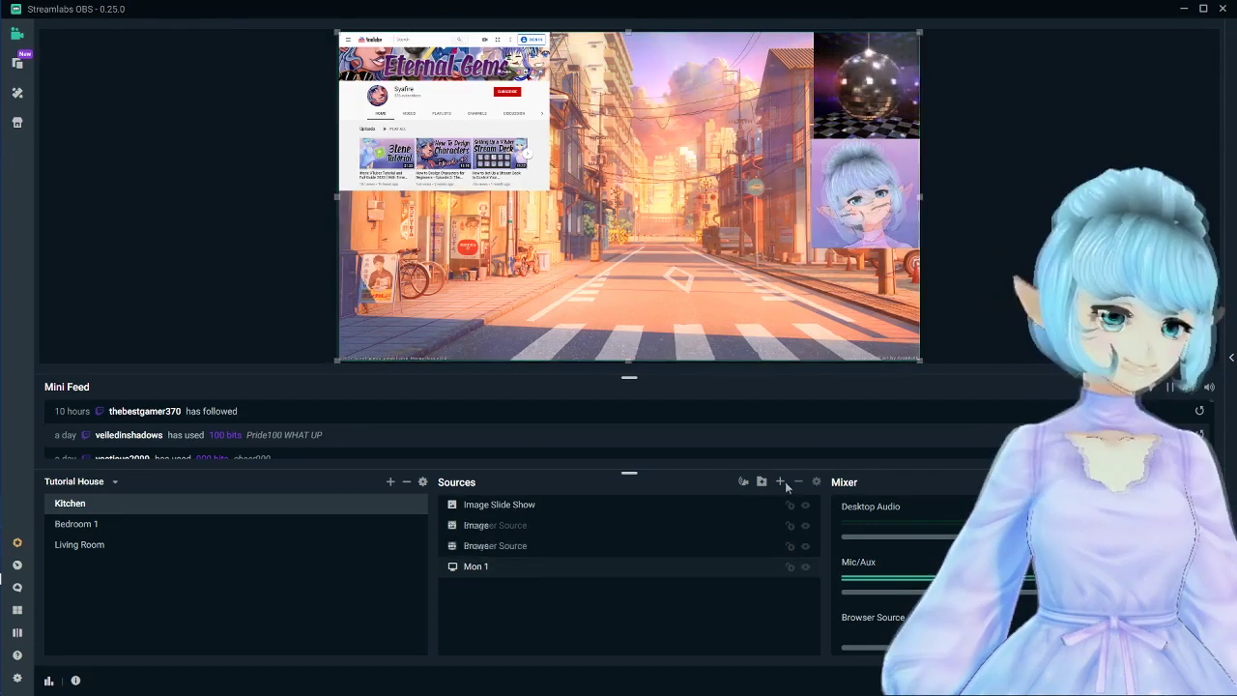
# - Add a Game Capture source to the Kitchen scene under its default name
pyautogui.click(780, 481)
pyautogui.click(294, 427)
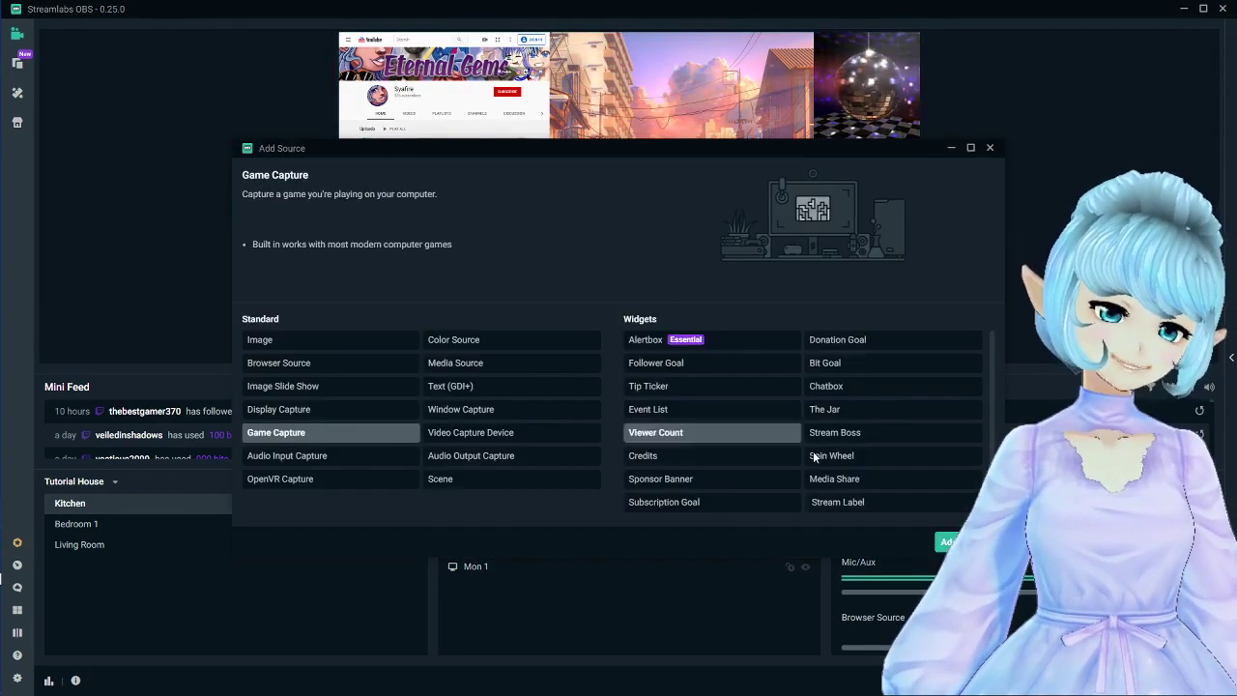
pyautogui.click(950, 541)
pyautogui.click(778, 435)
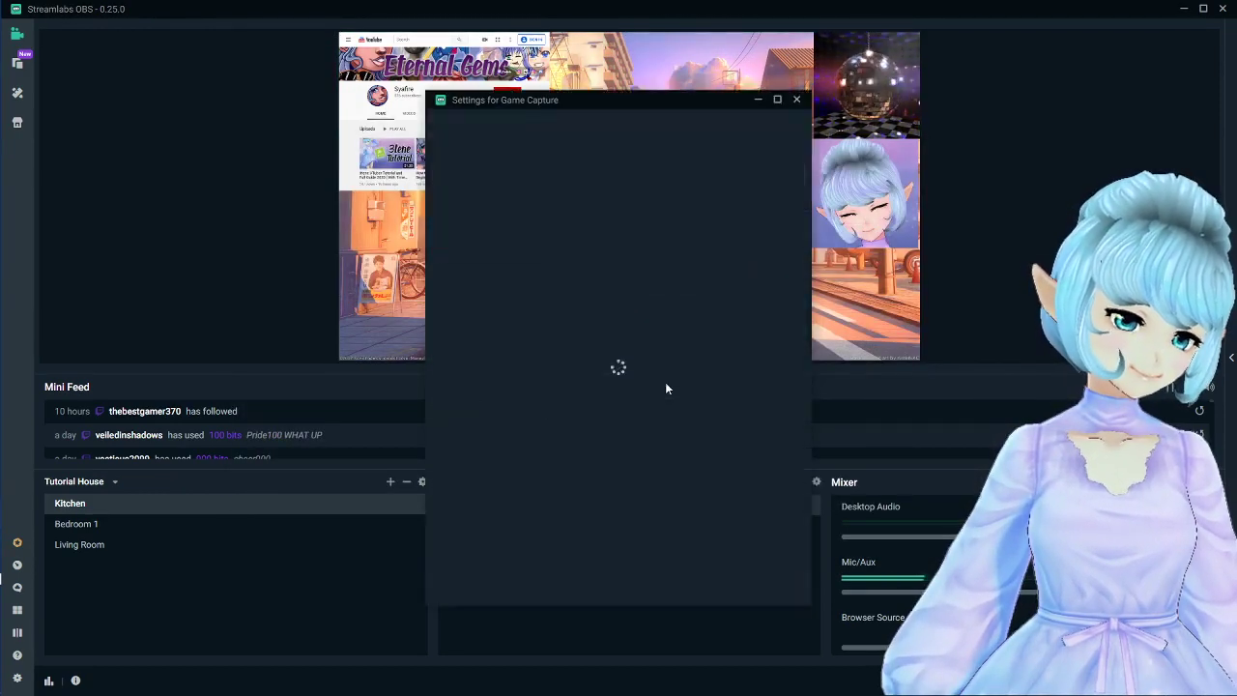
# - Set the game capture's mode to Capture specific window and its window to [StreamAvatars.exe]: Streaming Avatars
pyautogui.click(639, 263)
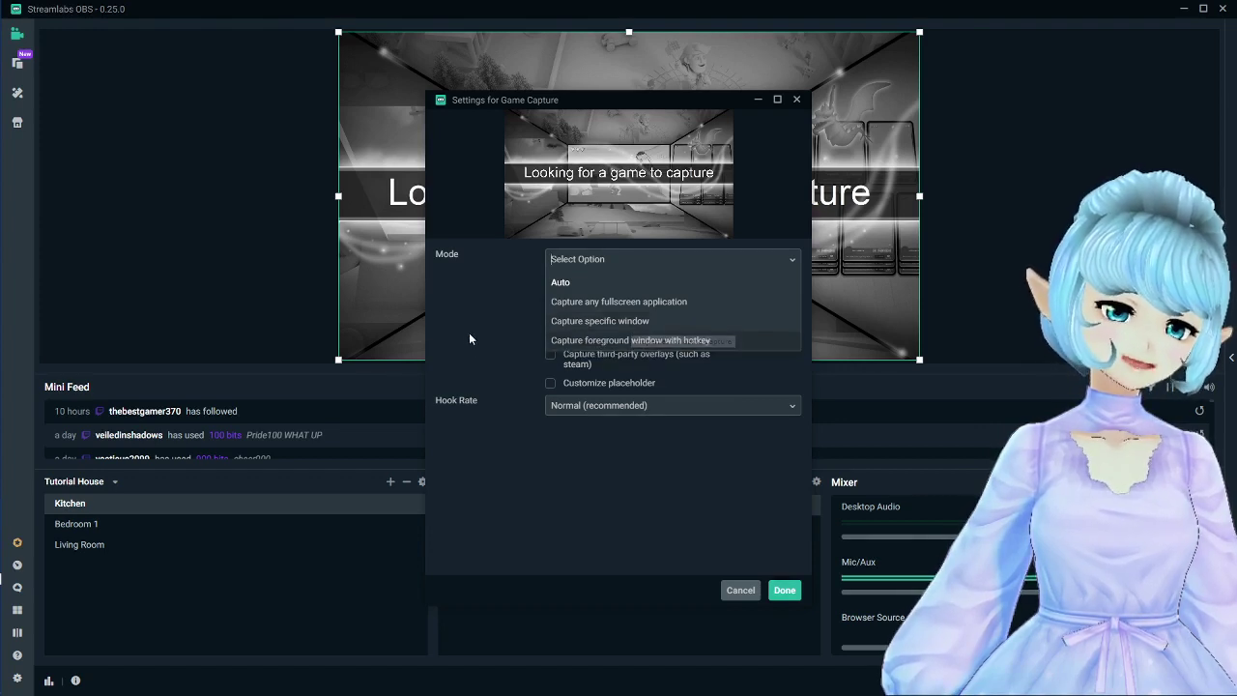
pyautogui.click(608, 322)
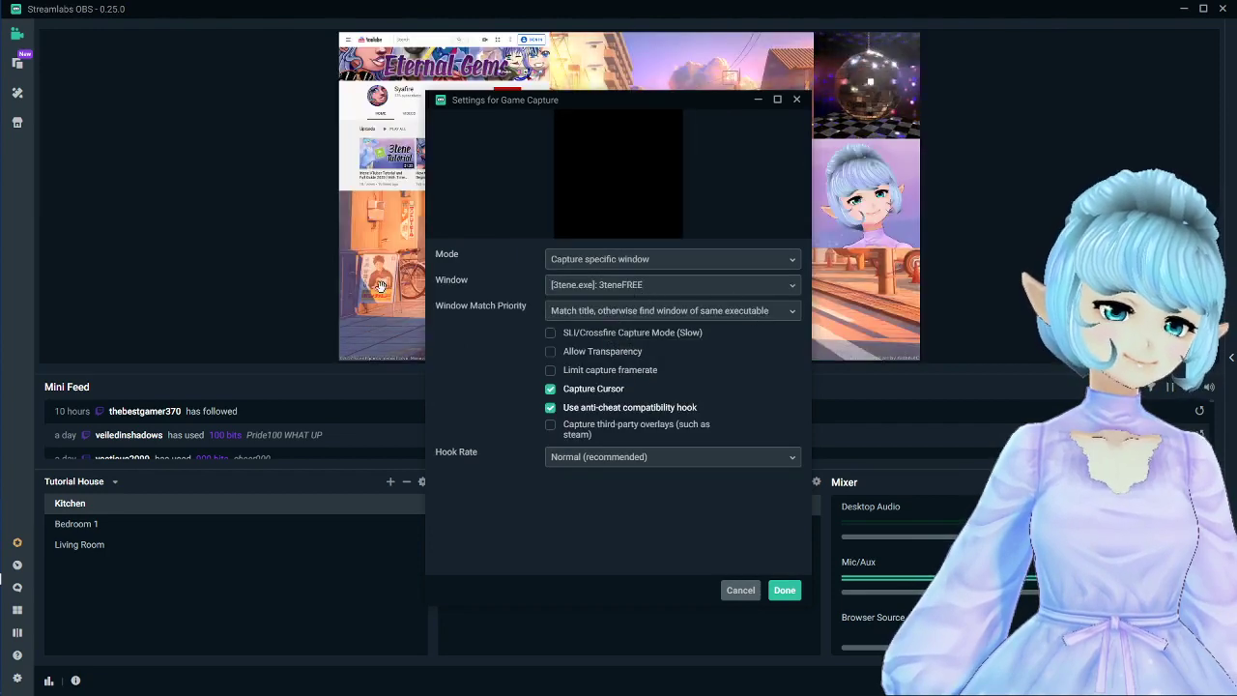
pyautogui.click(566, 284)
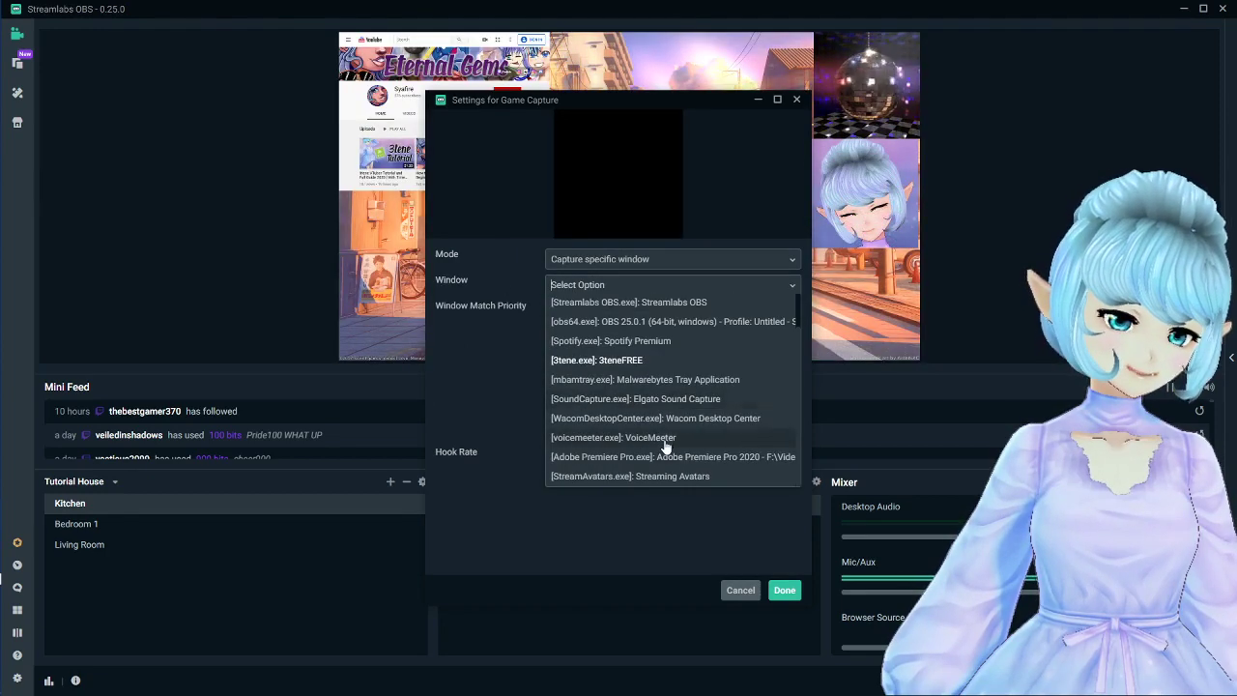
pyautogui.click(652, 476)
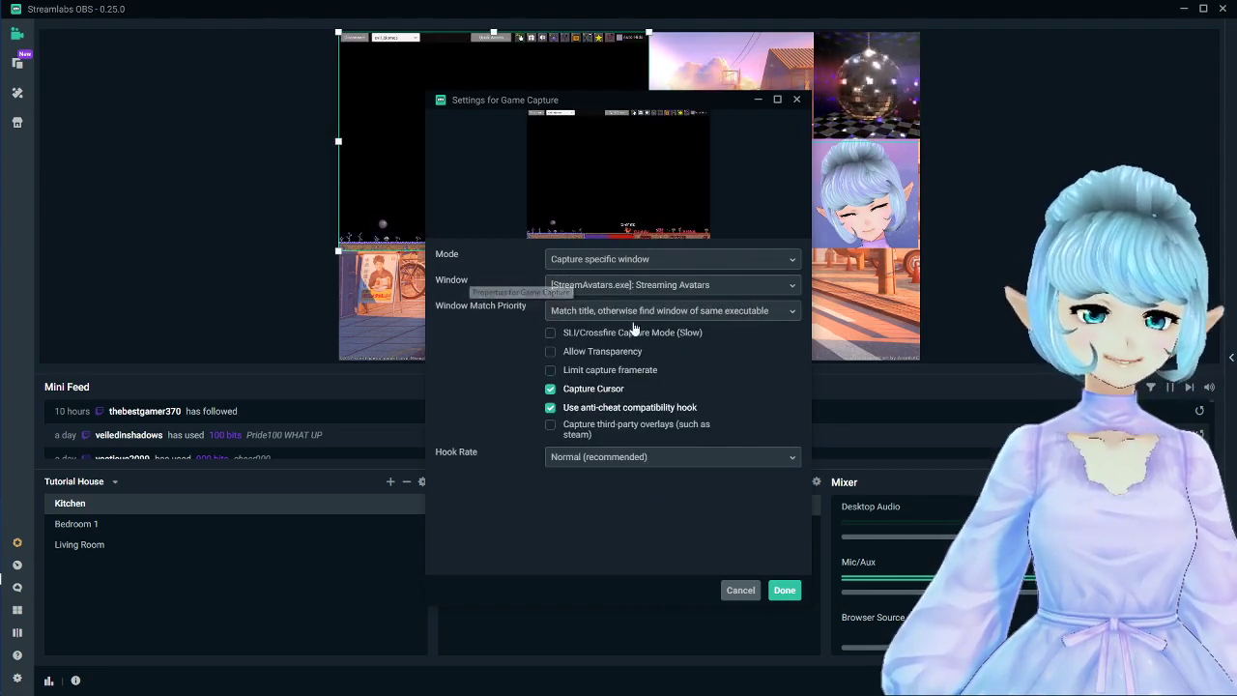
# - Enable Allow Transparency for the game capture and enlarge it to span the canvas width with the avatars along the lower edge
pyautogui.moveTo(680, 102); pyautogui.dragTo(1056, 132)
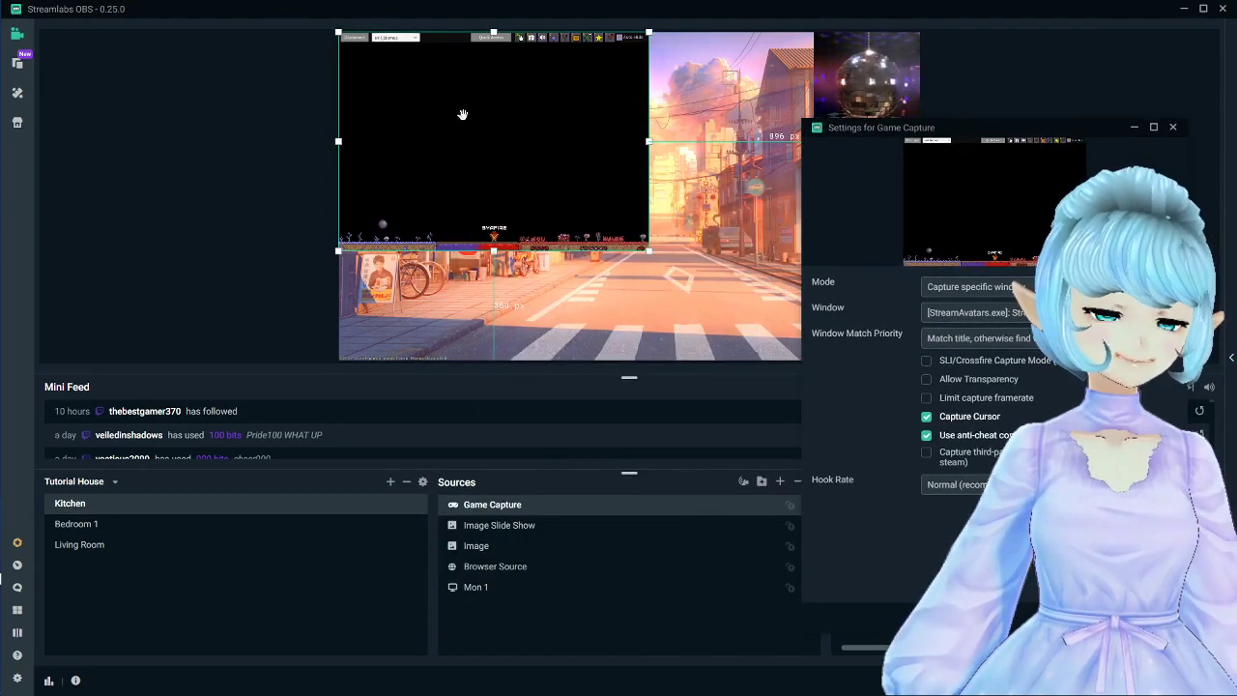
pyautogui.click(927, 382)
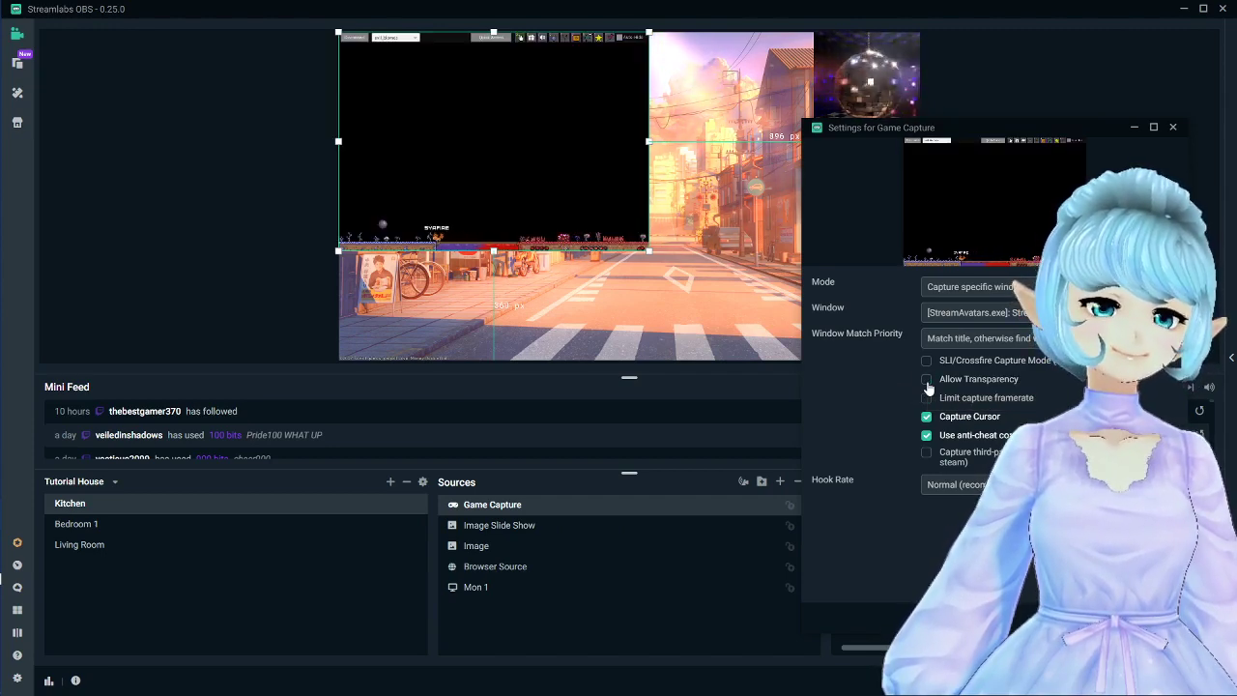
pyautogui.moveTo(573, 253); pyautogui.dragTo(574, 362)
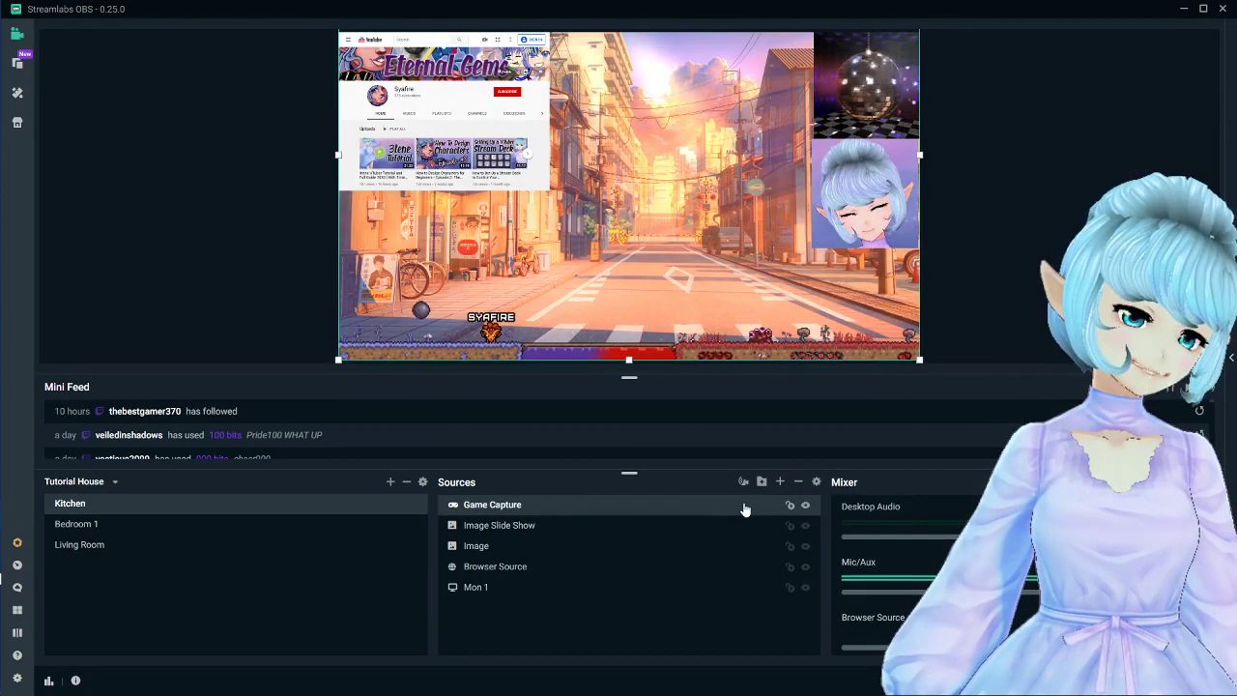
# - Add an Audio Input Capture source to the Kitchen scene under its default name
pyautogui.click(813, 482)
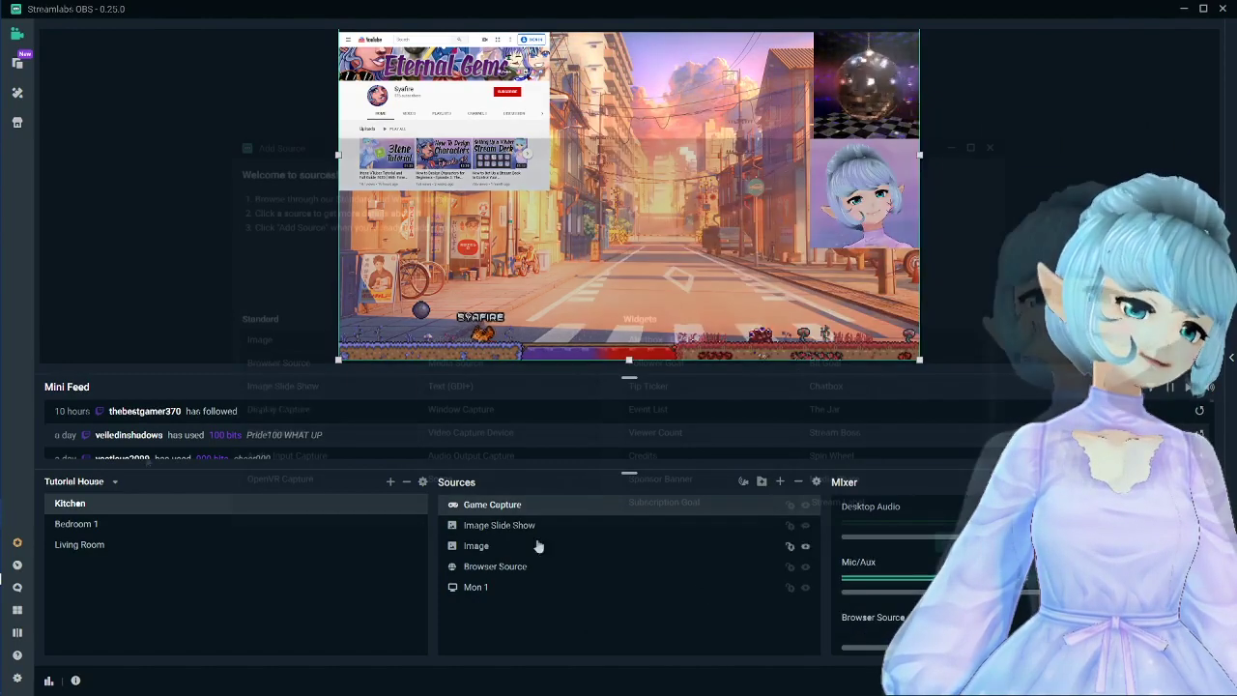
pyautogui.click(337, 457)
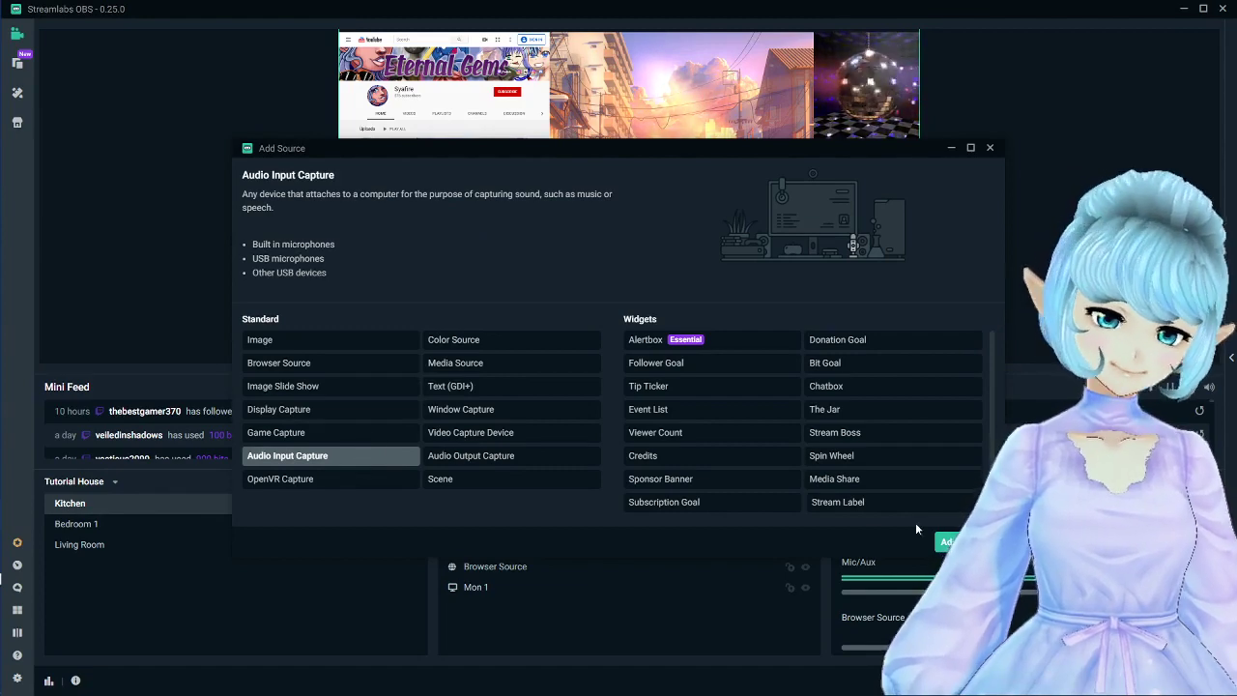
pyautogui.click(949, 541)
pyautogui.click(771, 436)
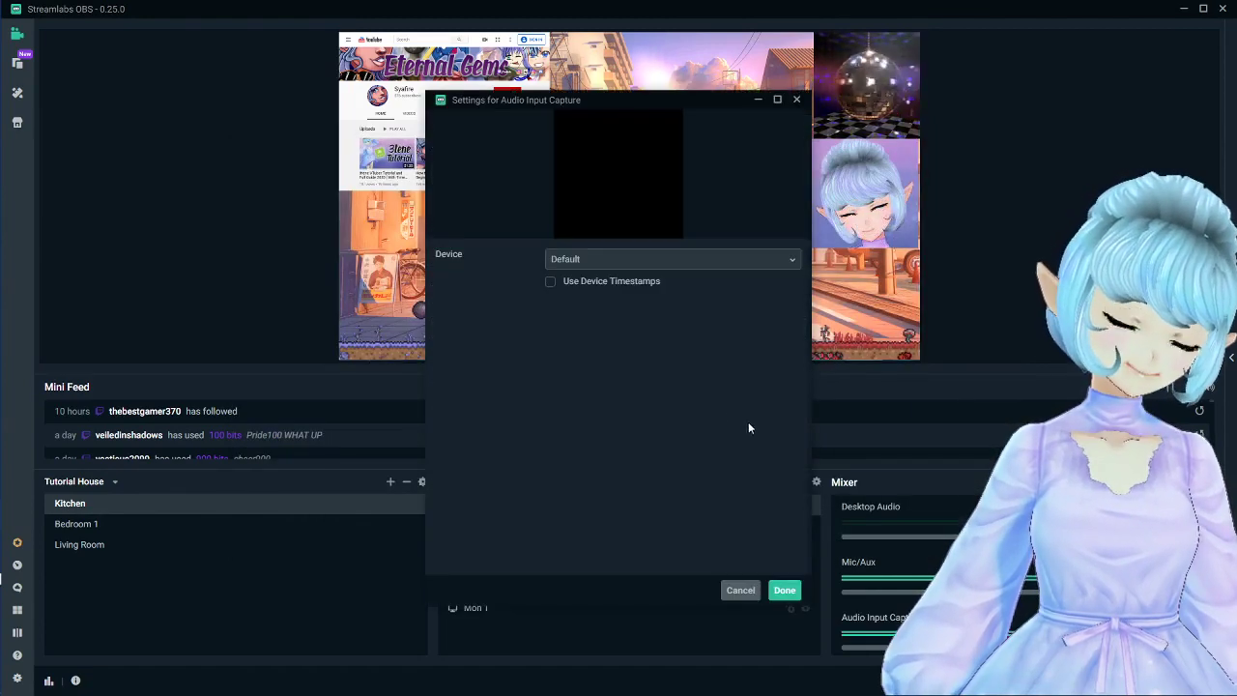
# - Try Microphone (Yeti Stereo Microphone) and Microphone (2- HTC Vive) as the audio input's device and close its settings
pyautogui.click(638, 259)
pyautogui.click(612, 324)
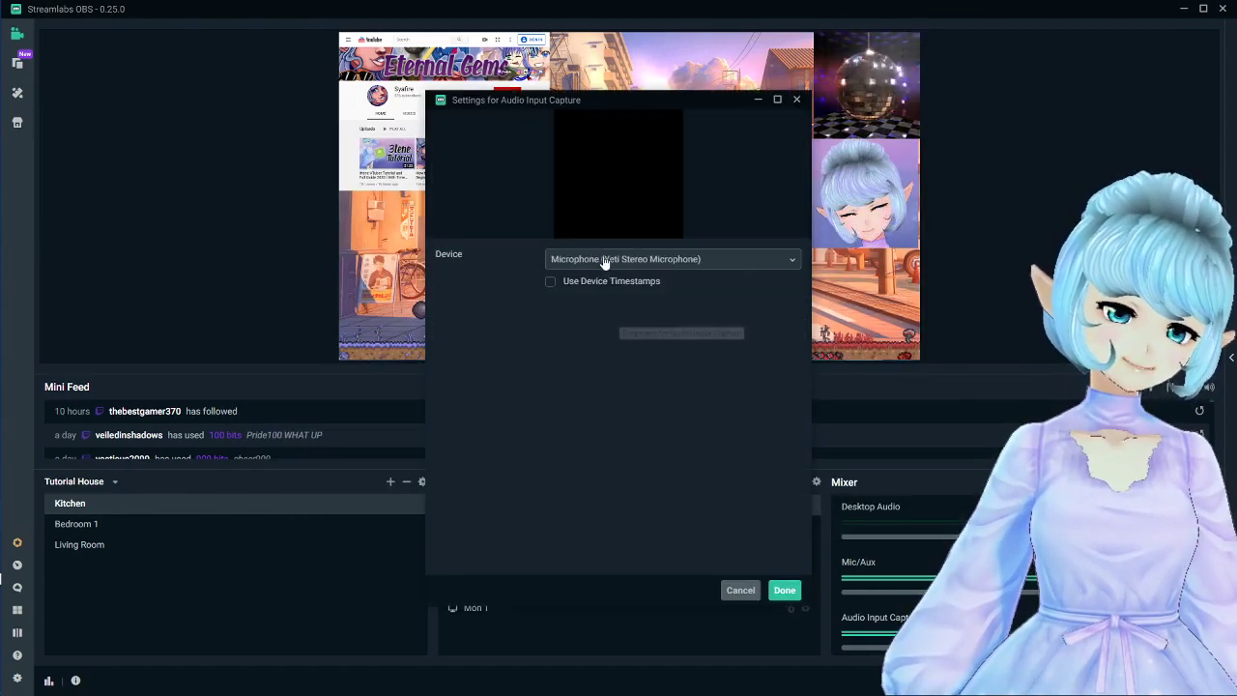
pyautogui.click(605, 262)
pyautogui.click(607, 323)
pyautogui.click(635, 261)
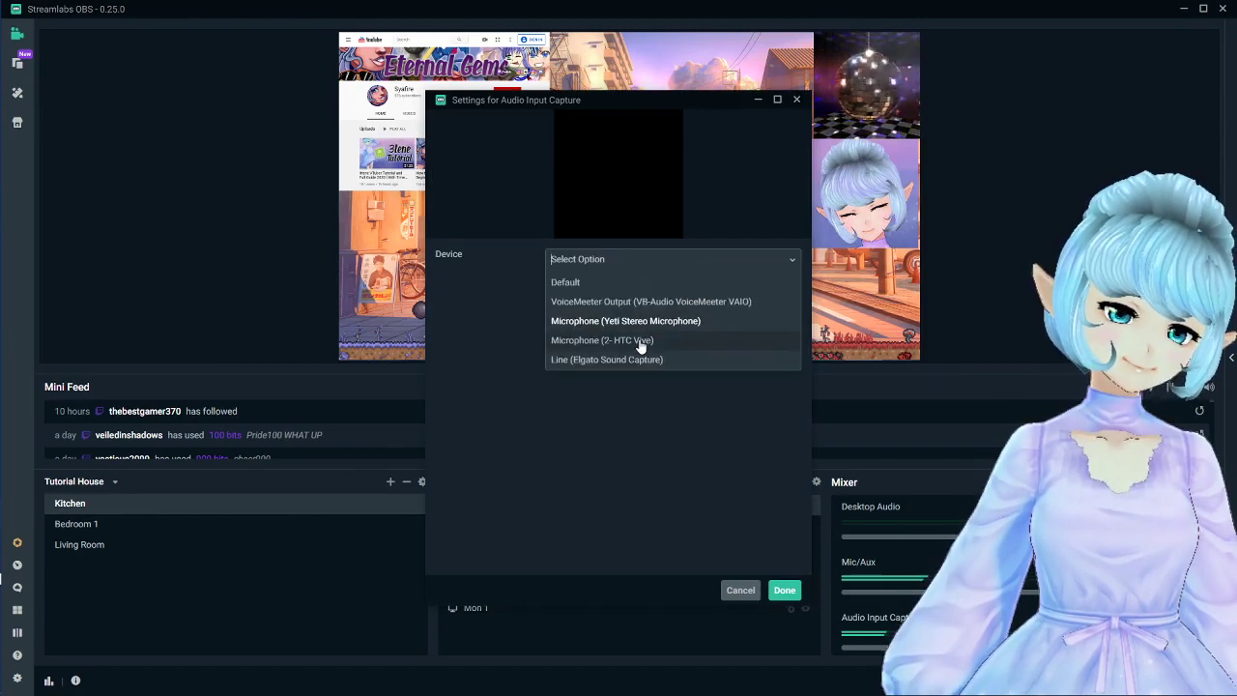
pyautogui.click(637, 340)
pyautogui.click(629, 261)
pyautogui.click(676, 340)
pyautogui.click(752, 590)
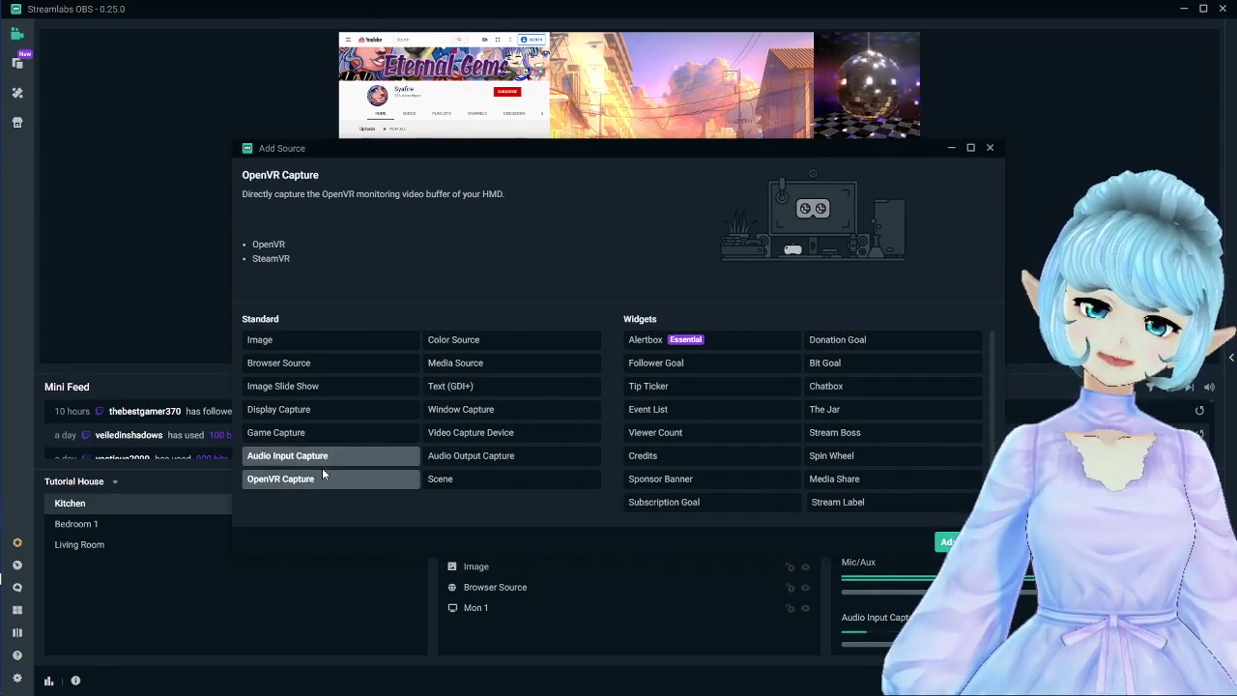
# - Add a Color Source to the Kitchen scene under its default name, make it red, and accept its settings
pyautogui.click(466, 345)
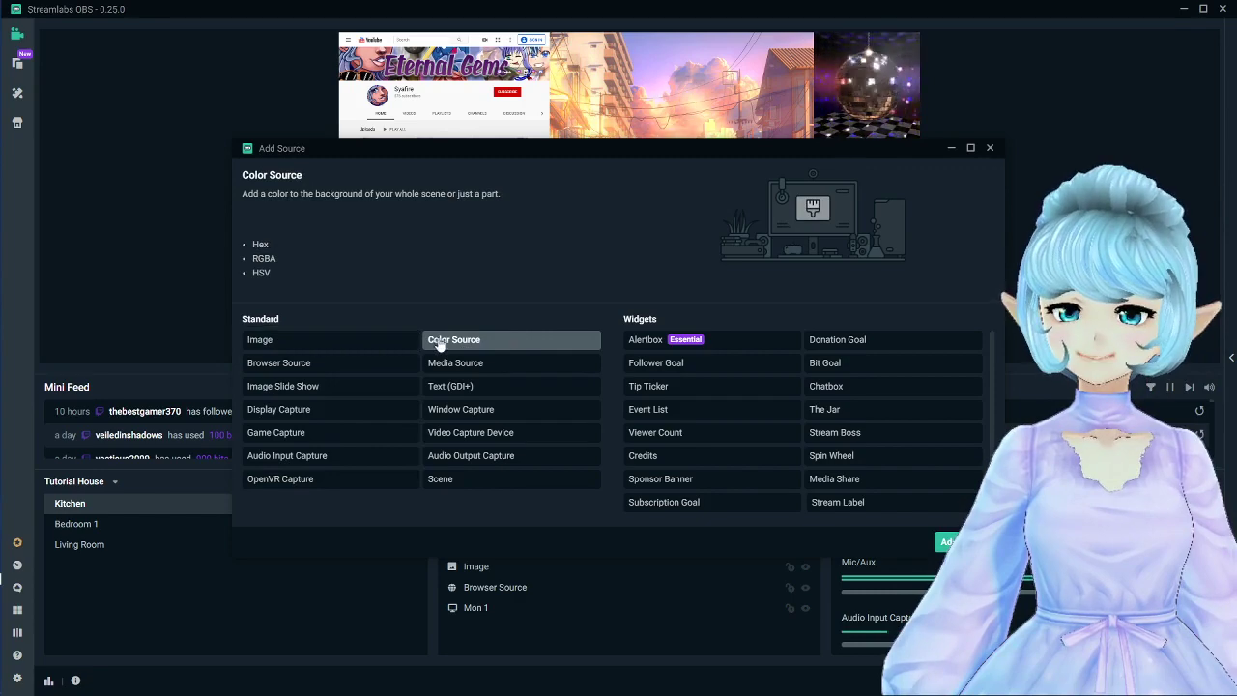
pyautogui.click(947, 541)
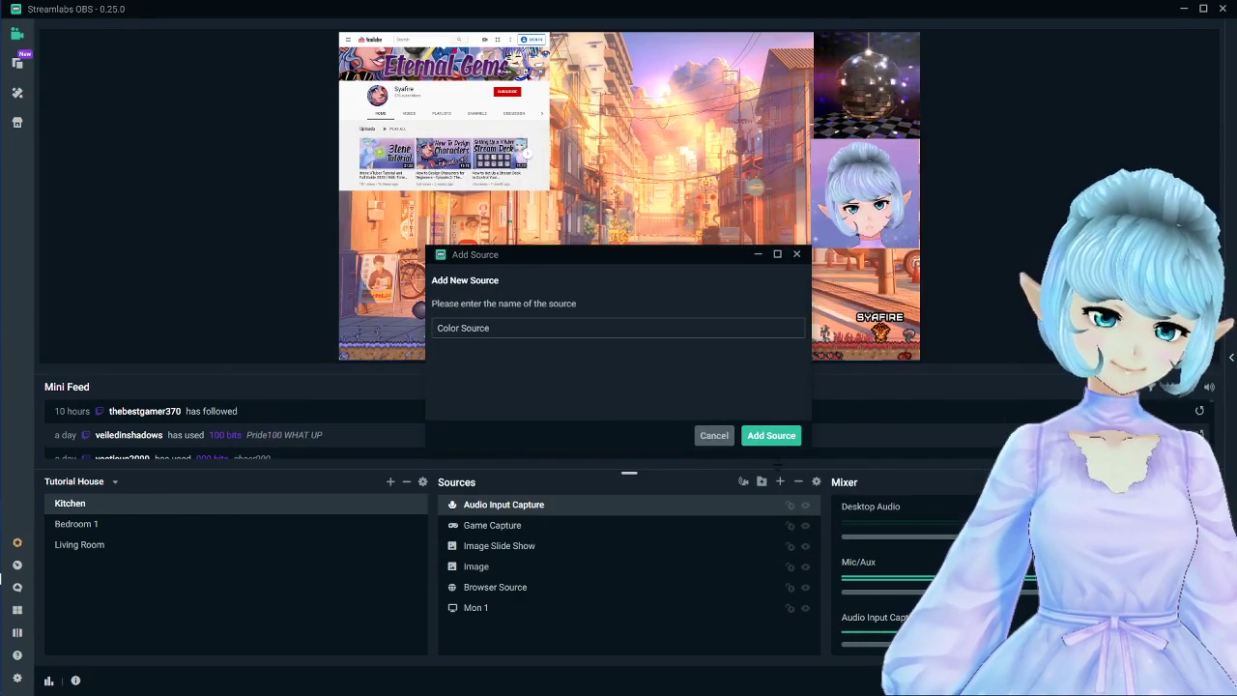
pyautogui.click(773, 433)
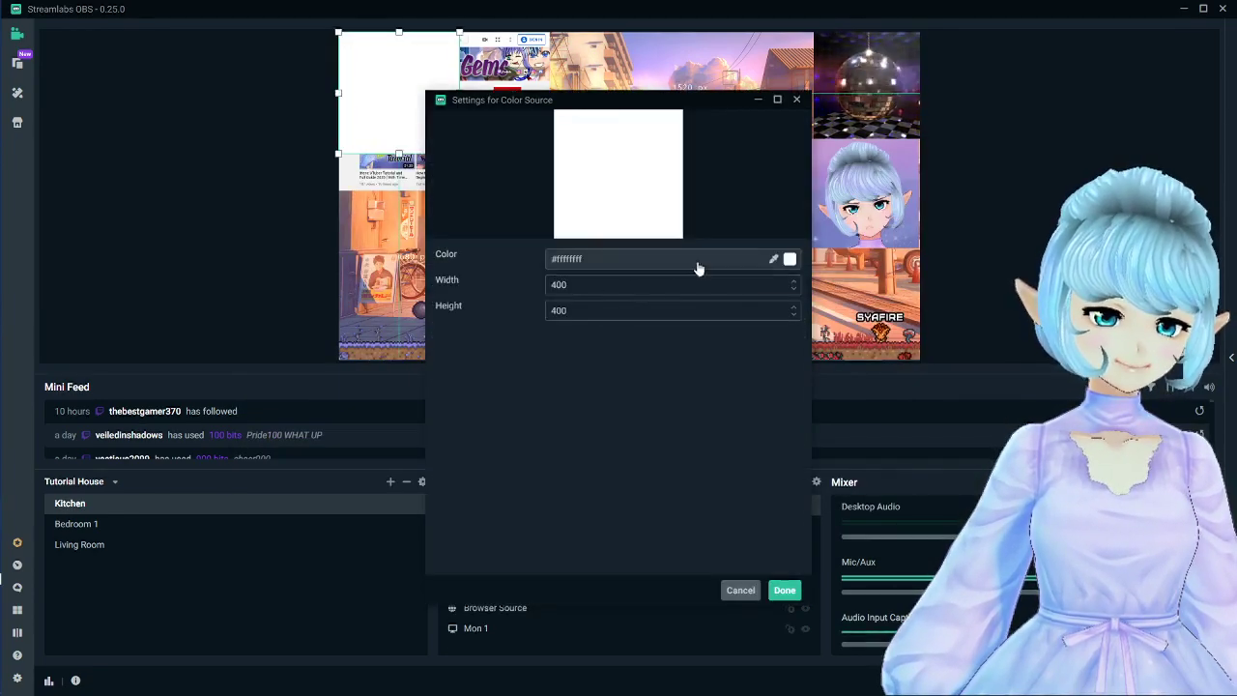
pyautogui.click(788, 259)
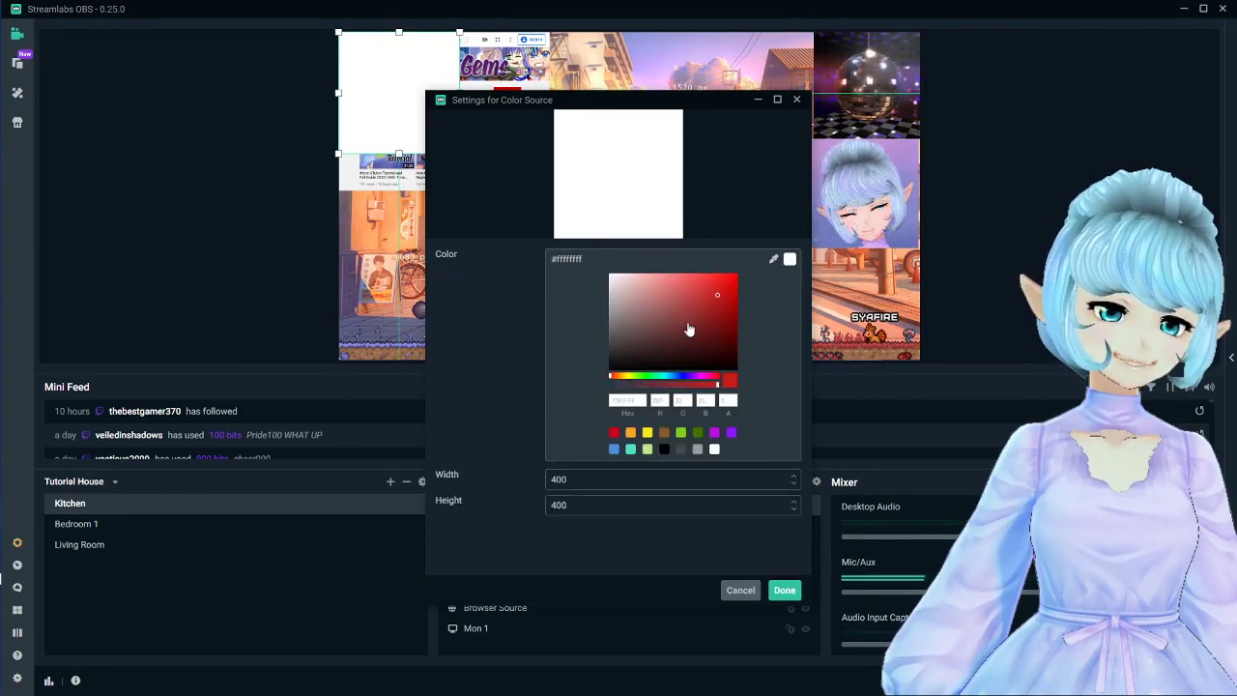
pyautogui.click(782, 589)
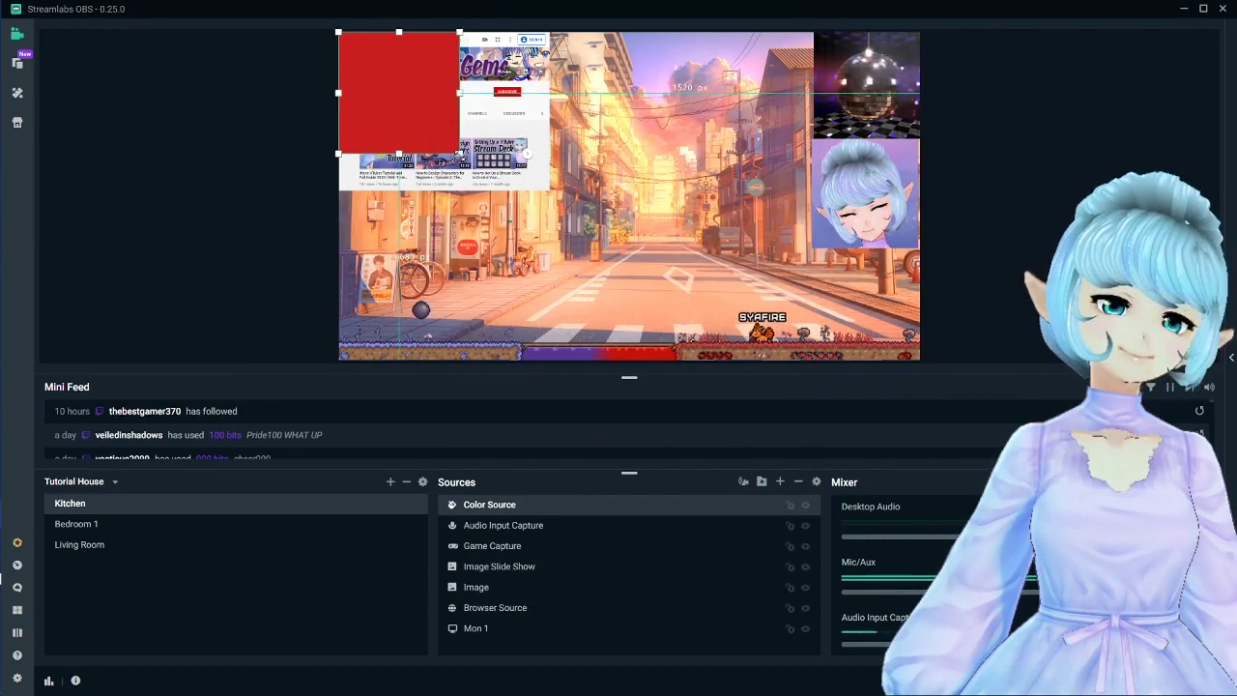
# - Enlarge the red color source, restack it between Browser Source and Mon 1, and hide it
pyautogui.moveTo(425, 153); pyautogui.dragTo(736, 191)
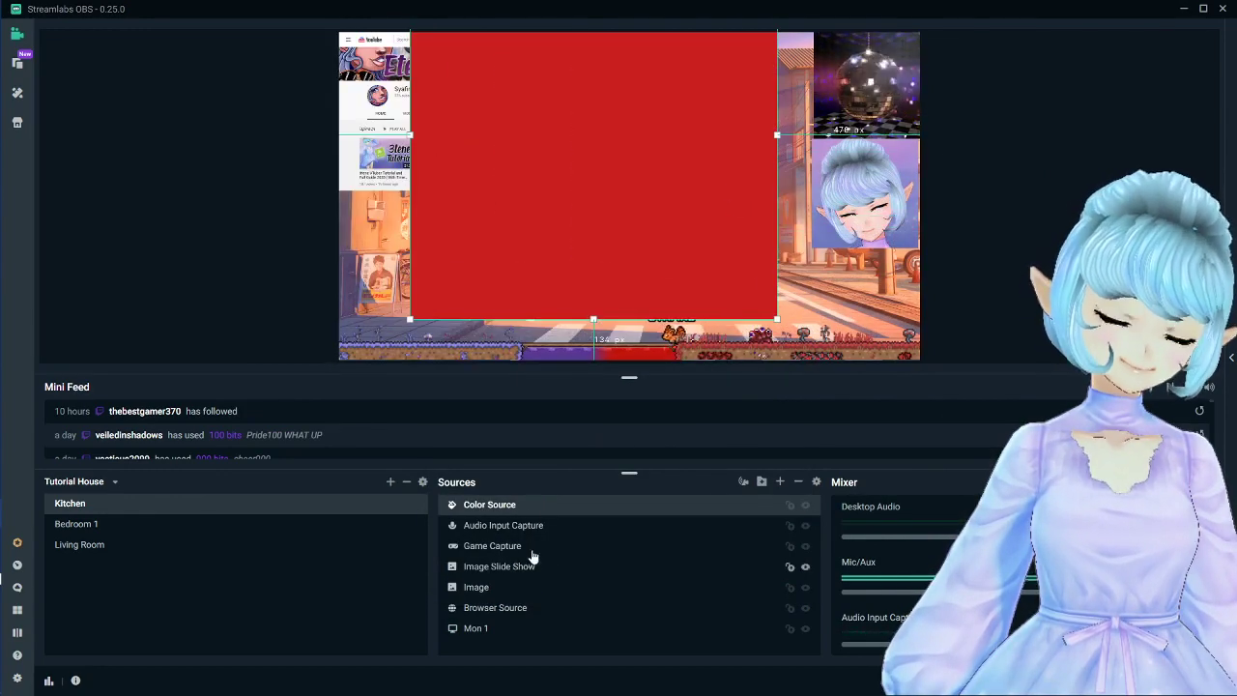
pyautogui.moveTo(531, 557); pyautogui.dragTo(527, 612)
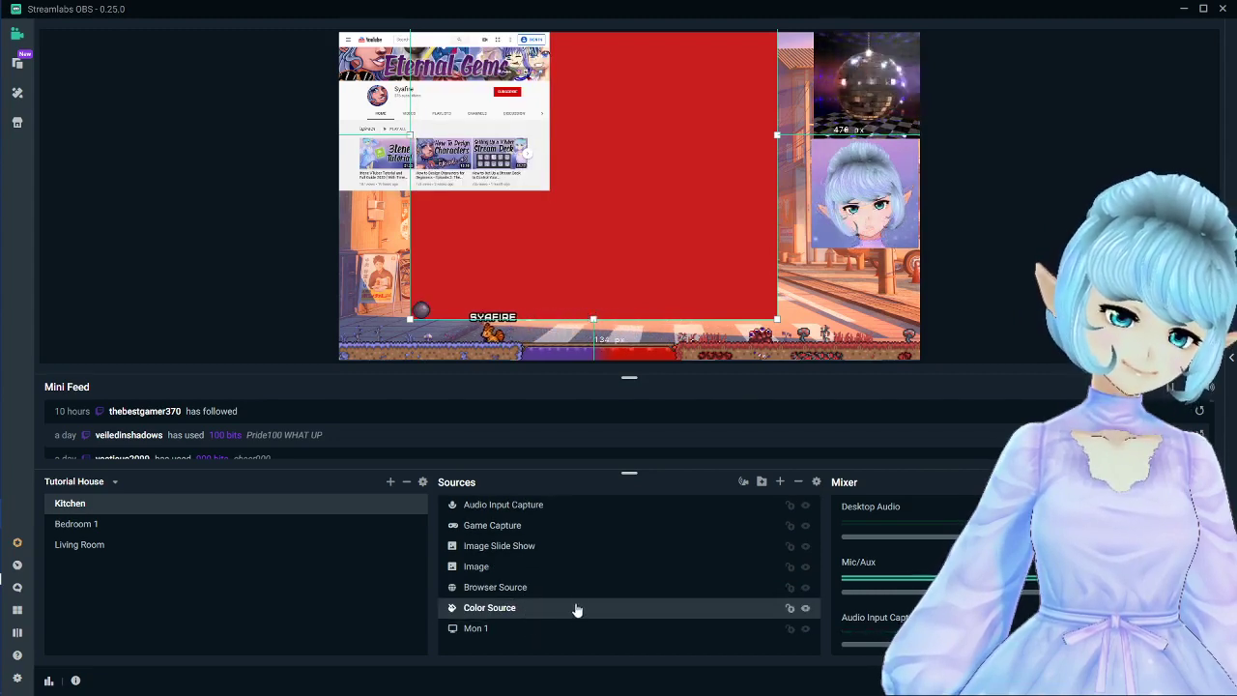
pyautogui.click(806, 610)
# - Add a Media Source to the Kitchen scene under its default name
pyautogui.click(780, 481)
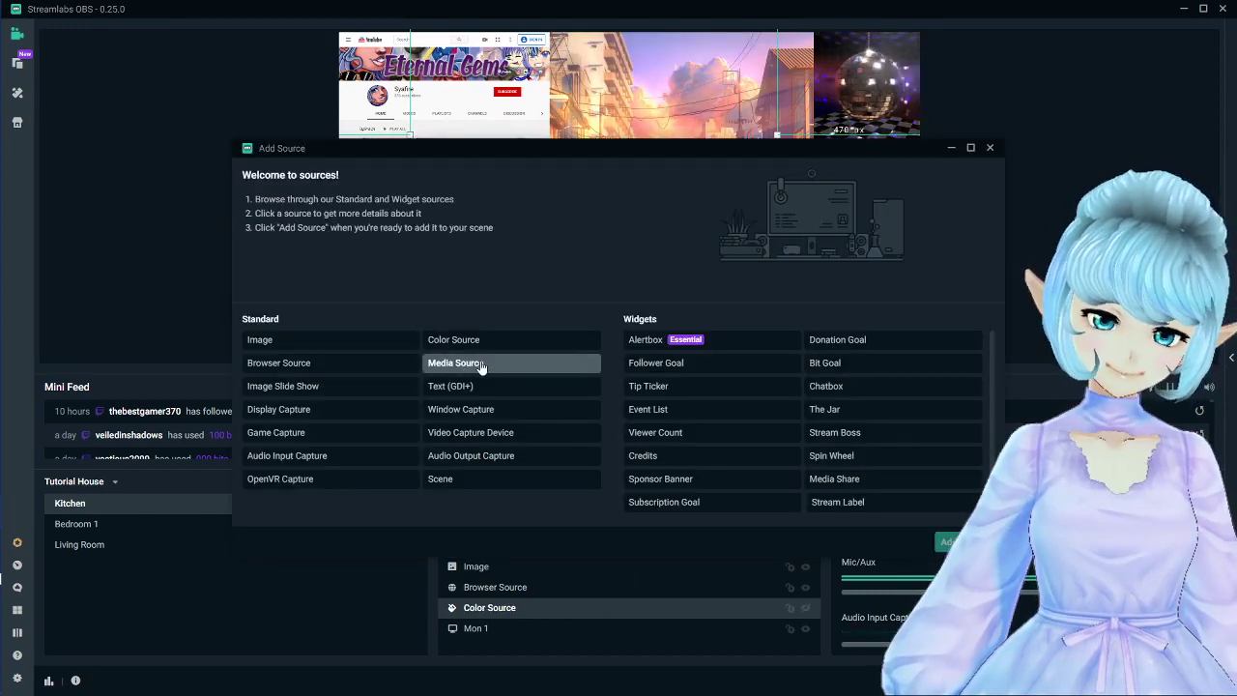
pyautogui.click(482, 363)
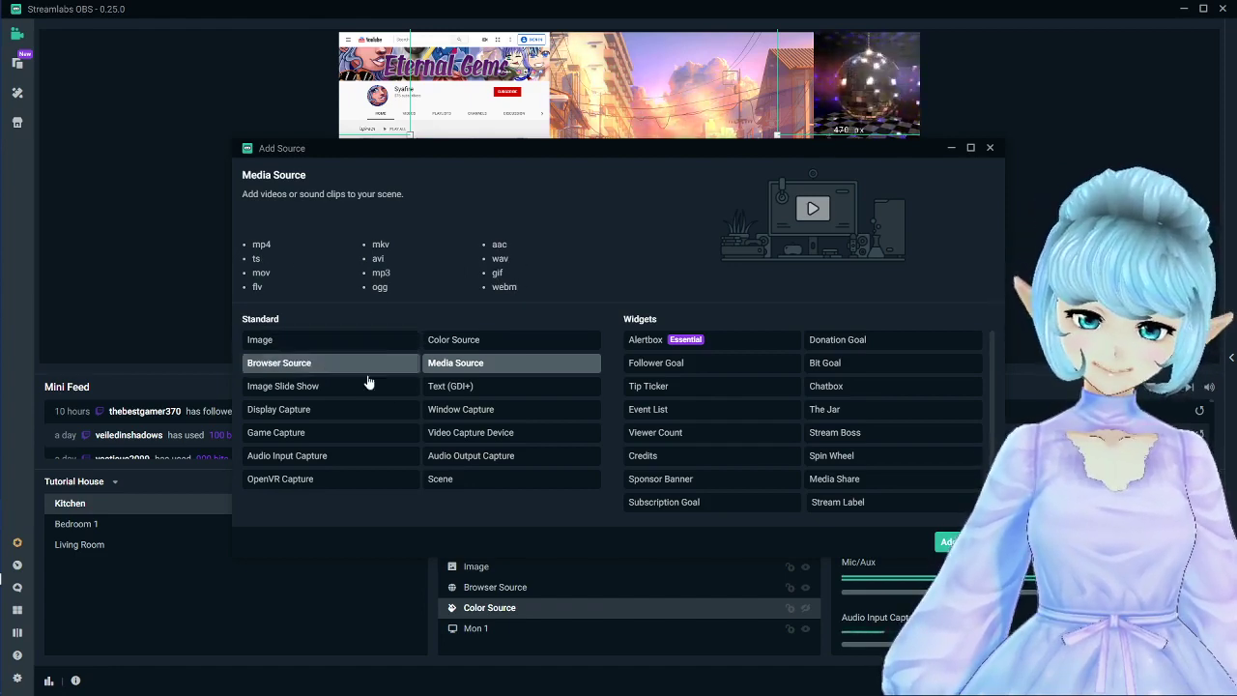
pyautogui.click(948, 541)
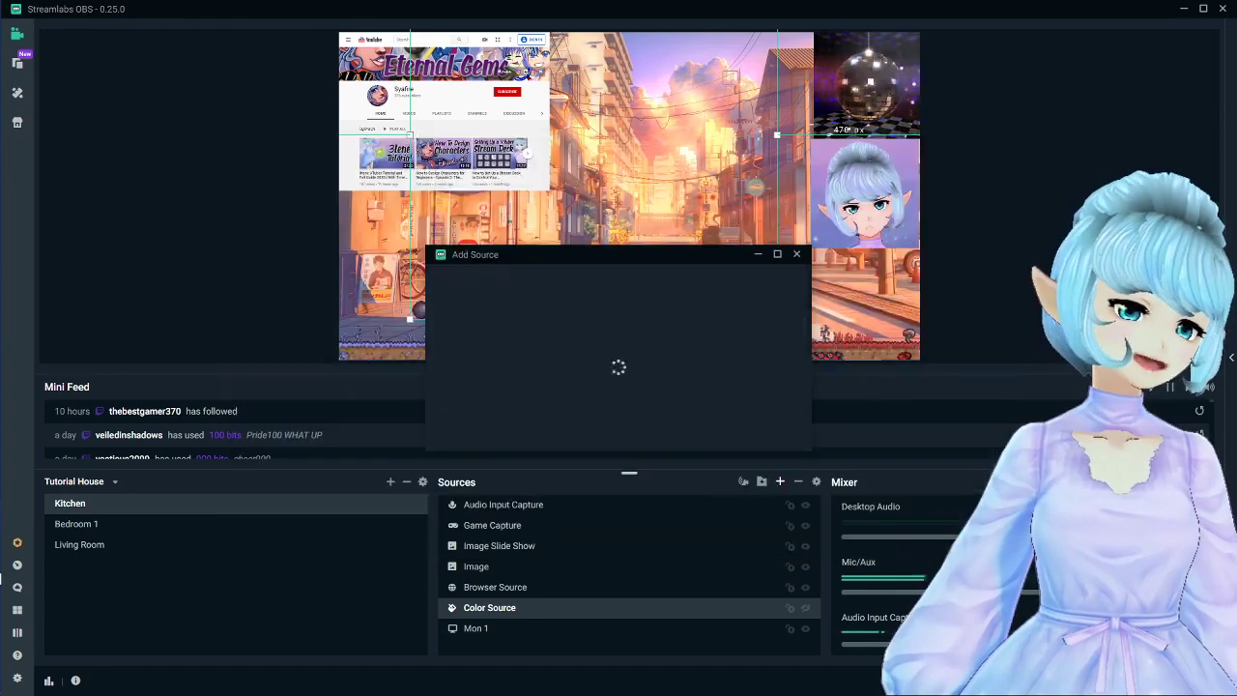
pyautogui.click(770, 435)
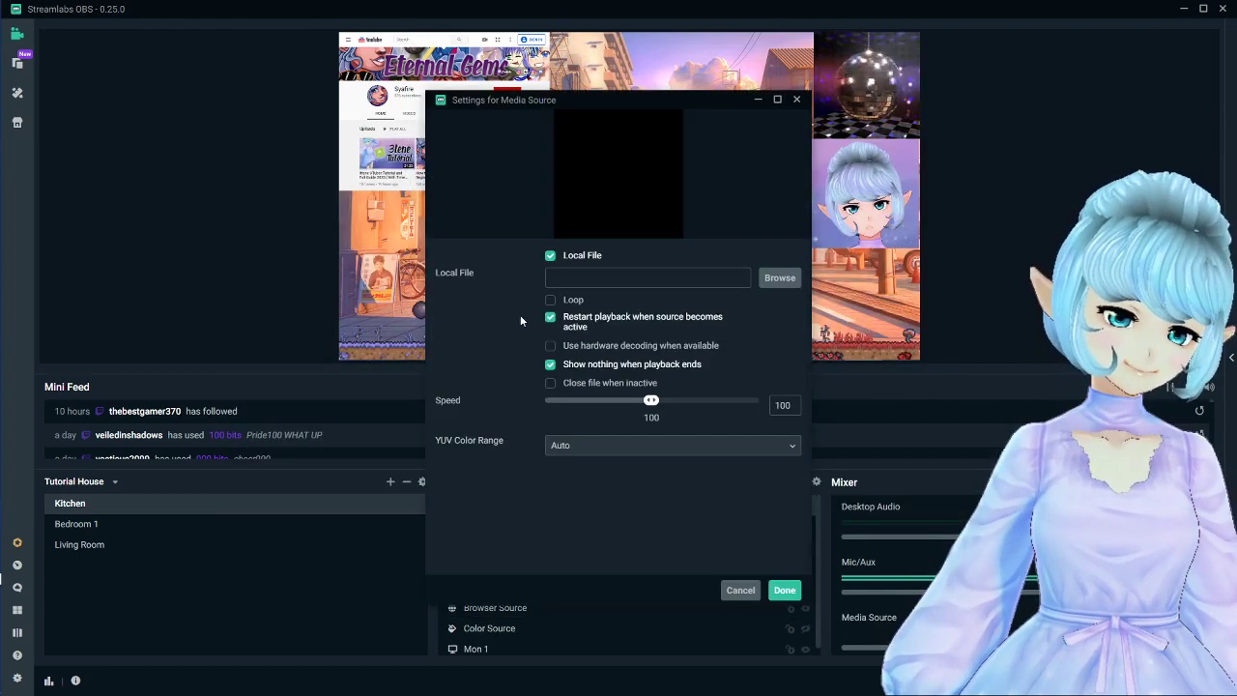
pyautogui.click(764, 279)
pyautogui.scroll(-2, 575, 356)
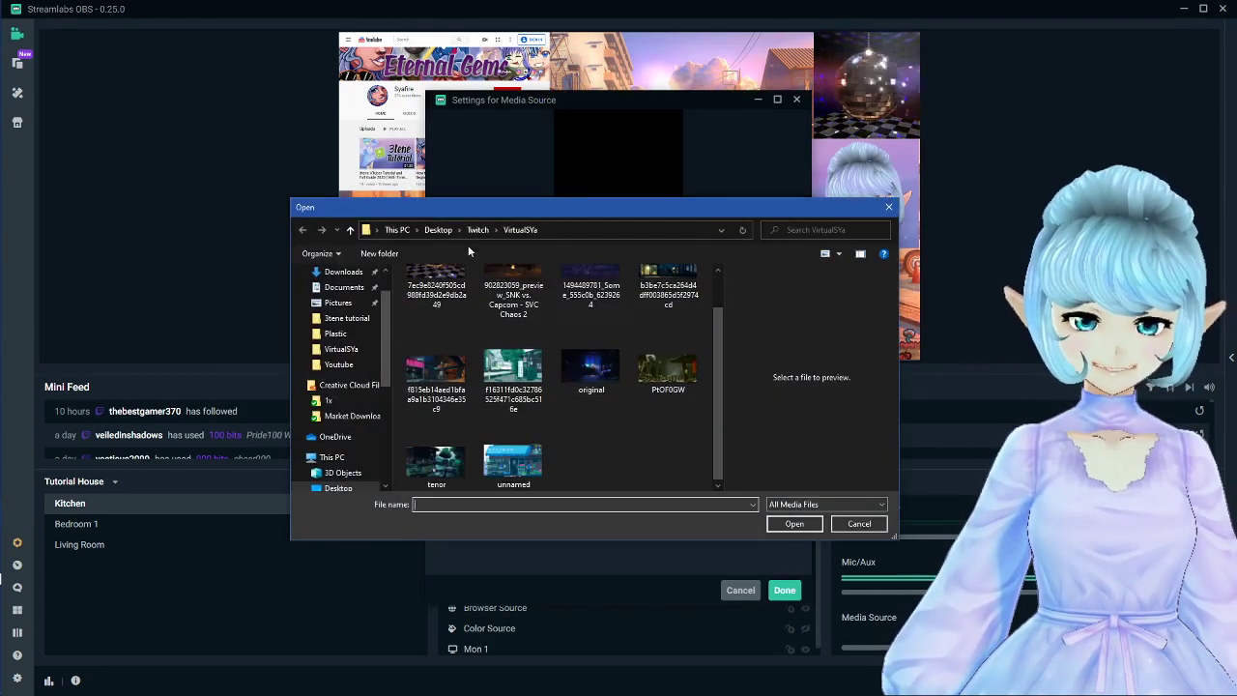
pyautogui.scroll(-3, 338, 430)
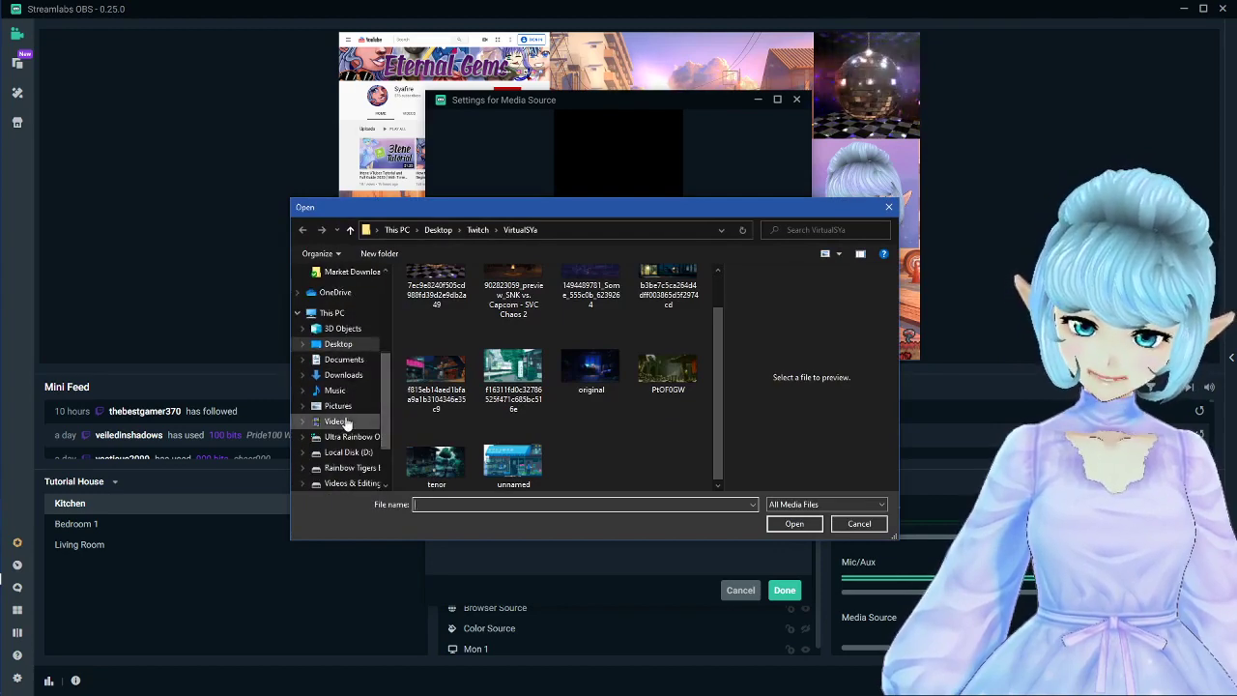
pyautogui.click(339, 421)
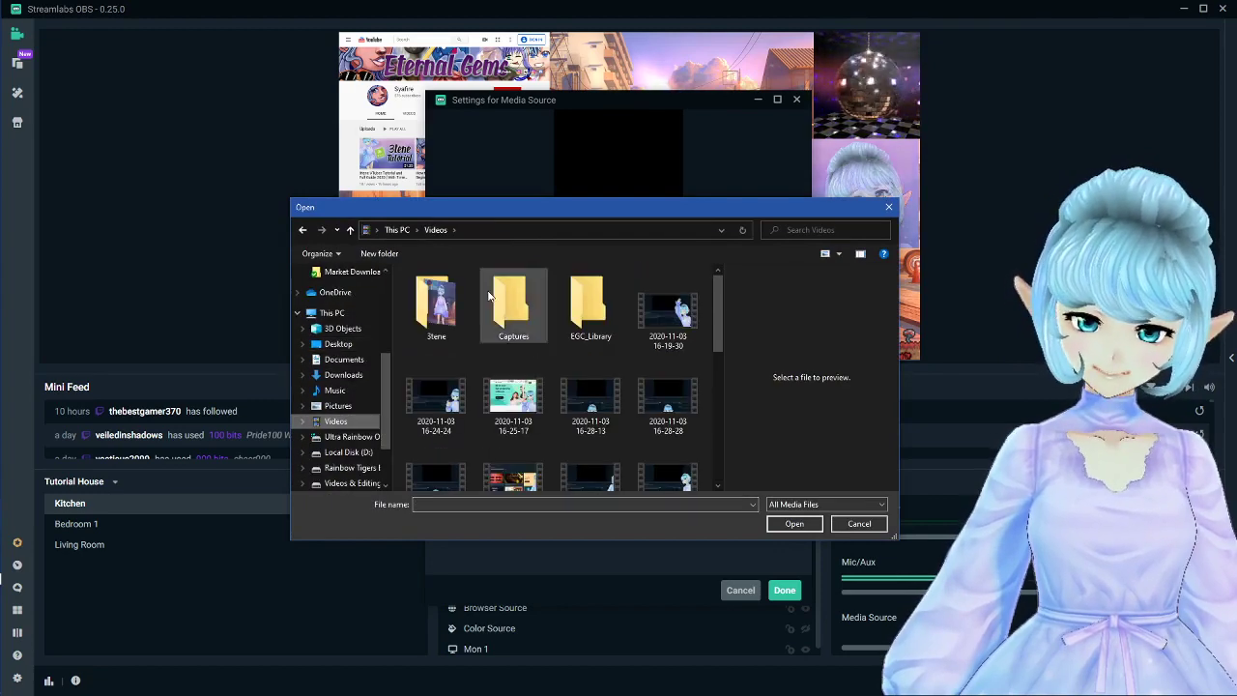
pyautogui.doubleClick(522, 396)
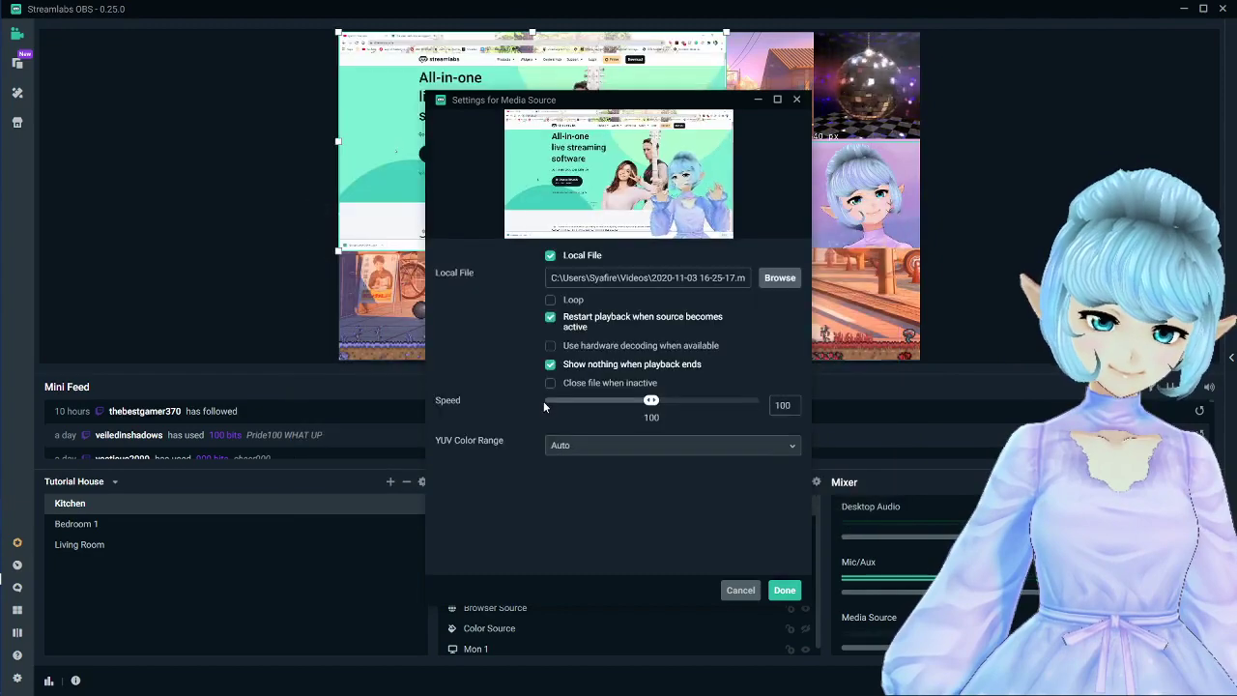
pyautogui.click(784, 589)
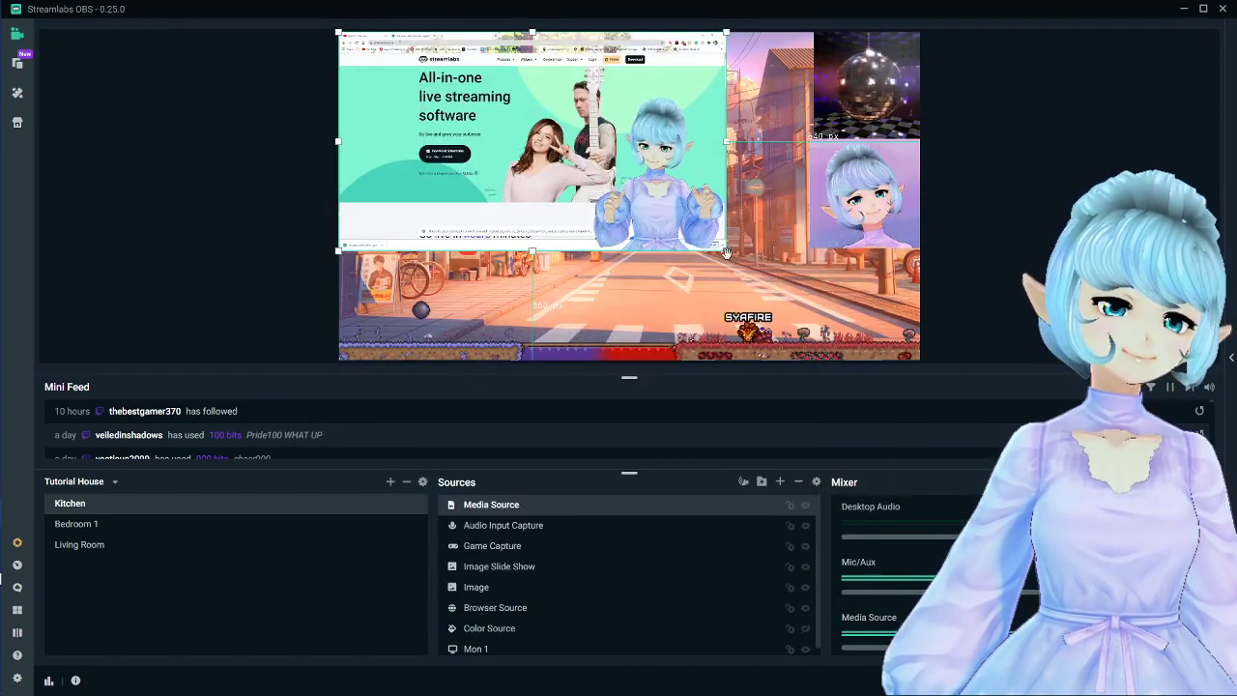
pyautogui.moveTo(436, 116); pyautogui.dragTo(806, 309)
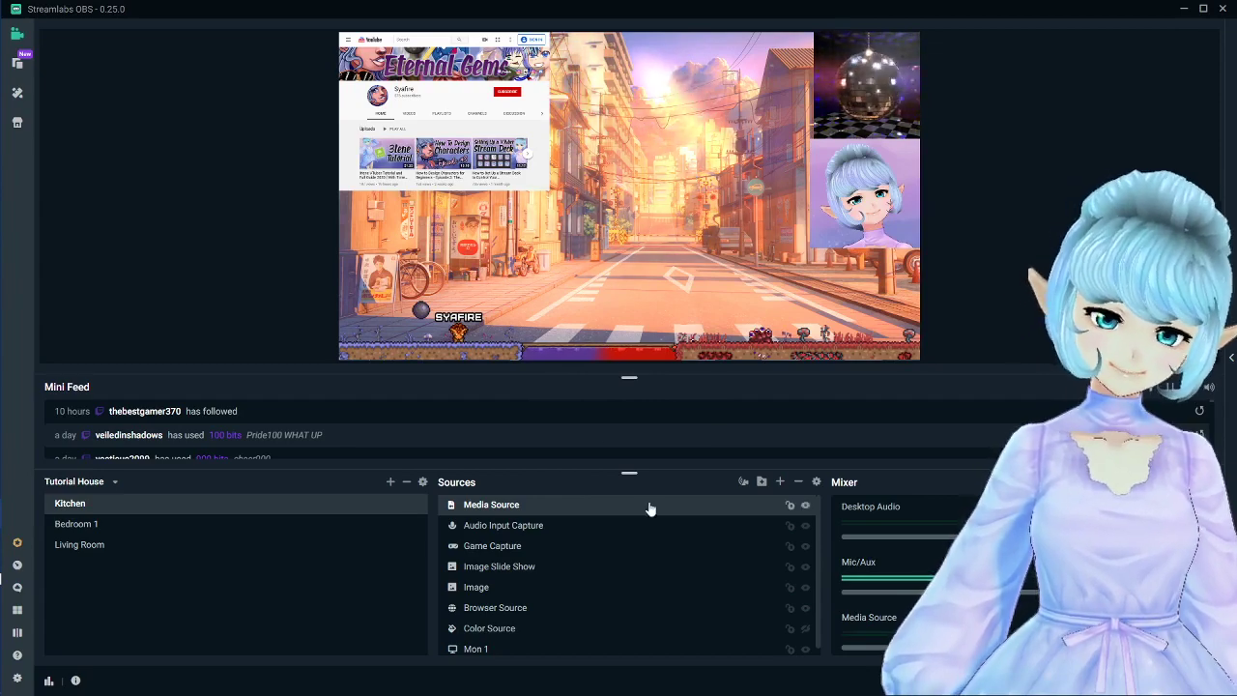
# - Add a Text (GDI+) source to the Kitchen scene under its default name
pyautogui.click(779, 481)
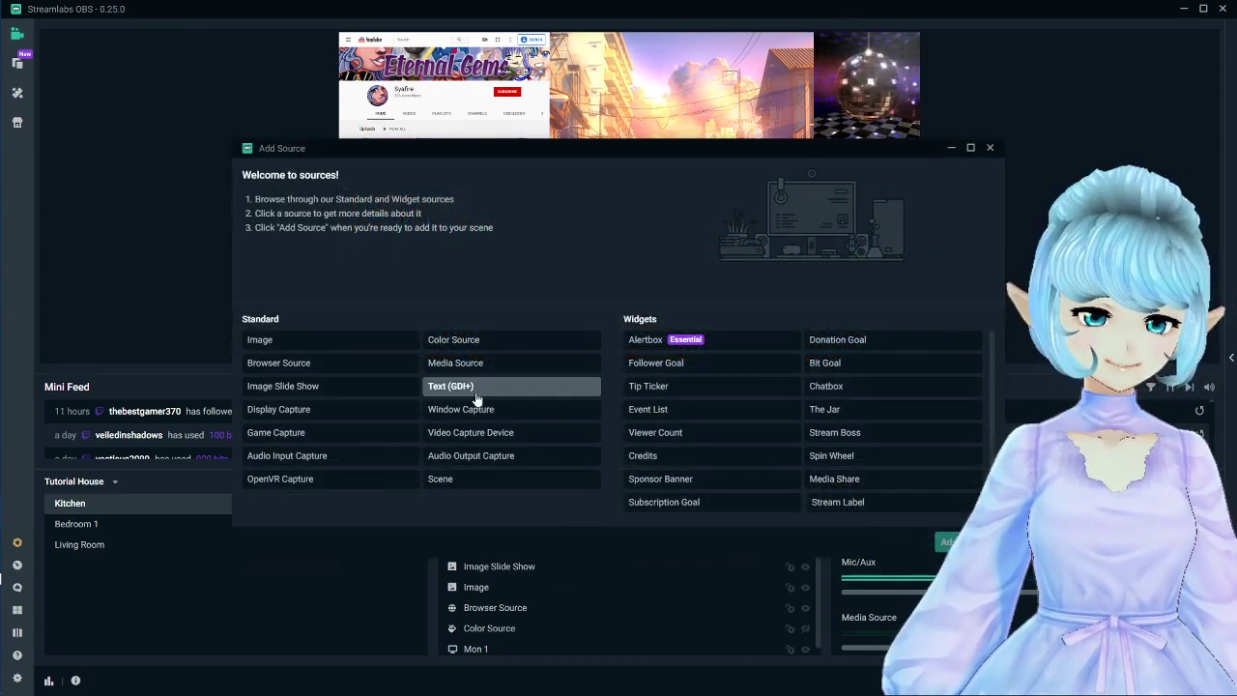
pyautogui.click(484, 390)
pyautogui.click(951, 541)
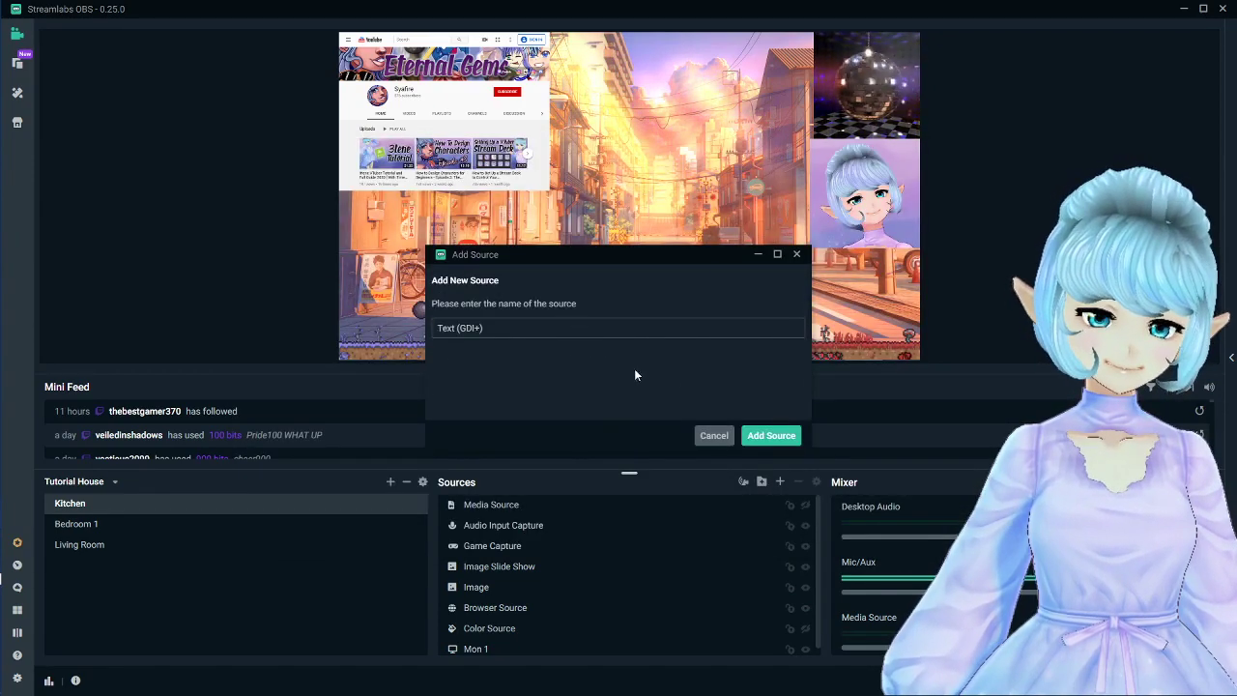
pyautogui.click(771, 435)
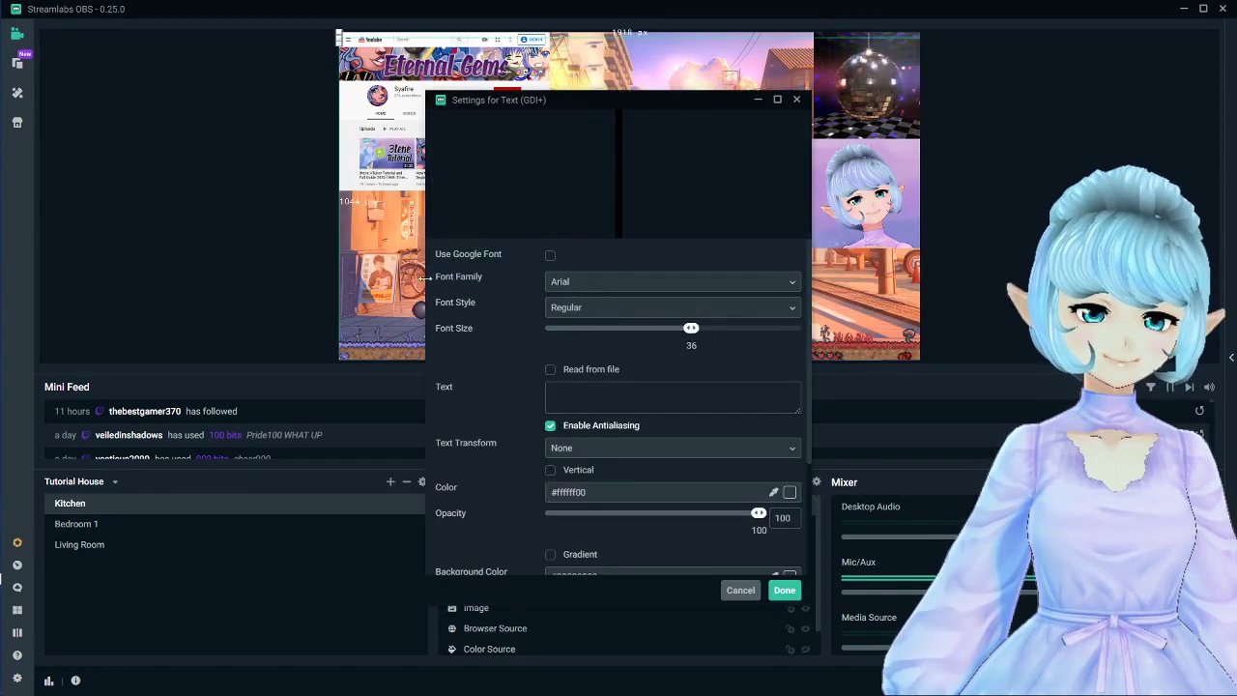
# - Set the text source's font family to Silver Age Queens, keeping the Regular font style
pyautogui.click(691, 283)
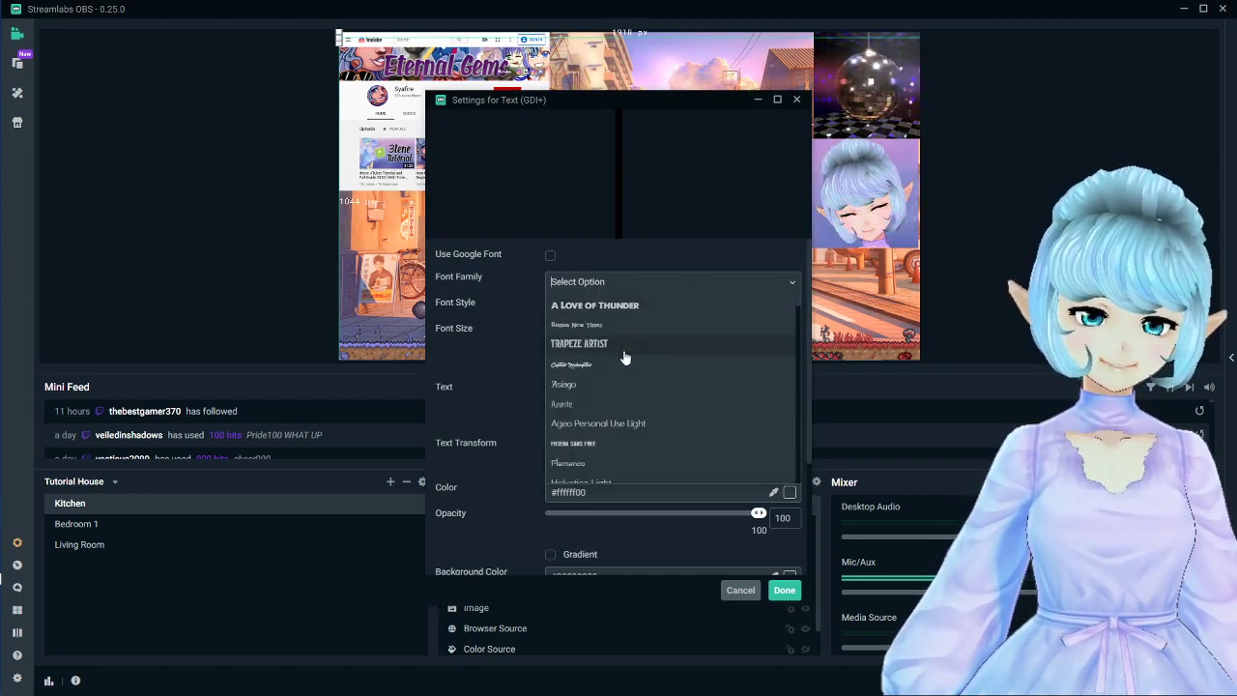
pyautogui.scroll(-5, 657, 345)
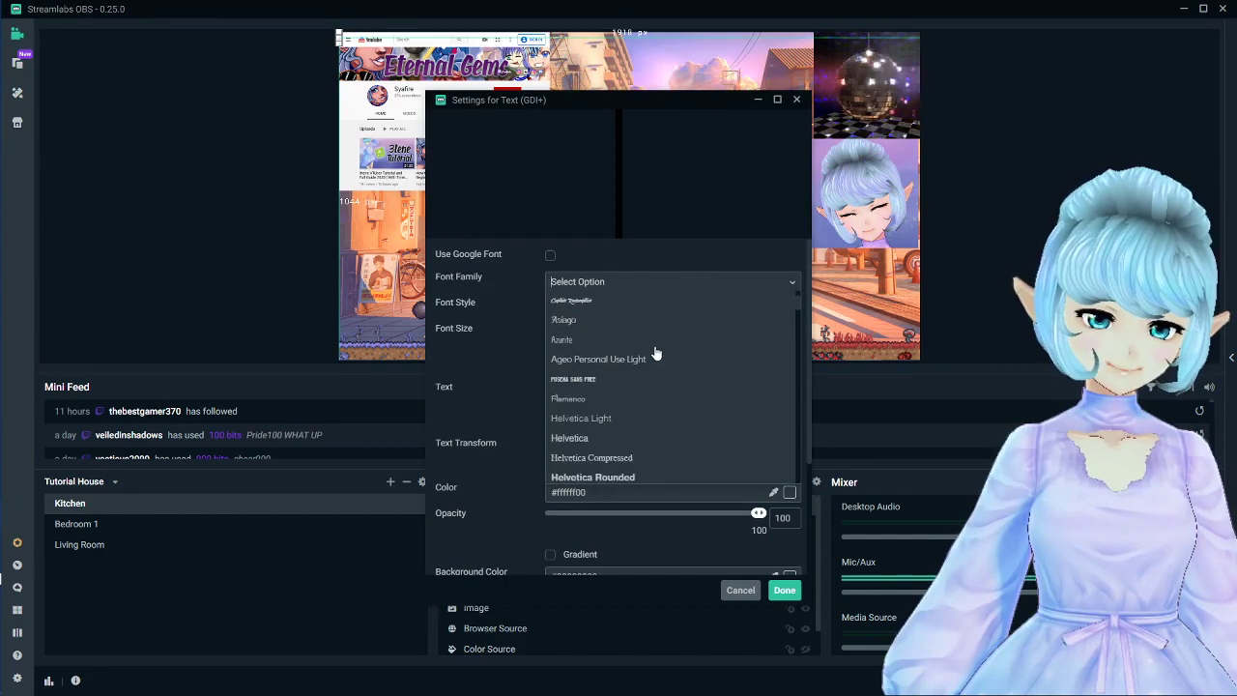
pyautogui.scroll(-1, 658, 345)
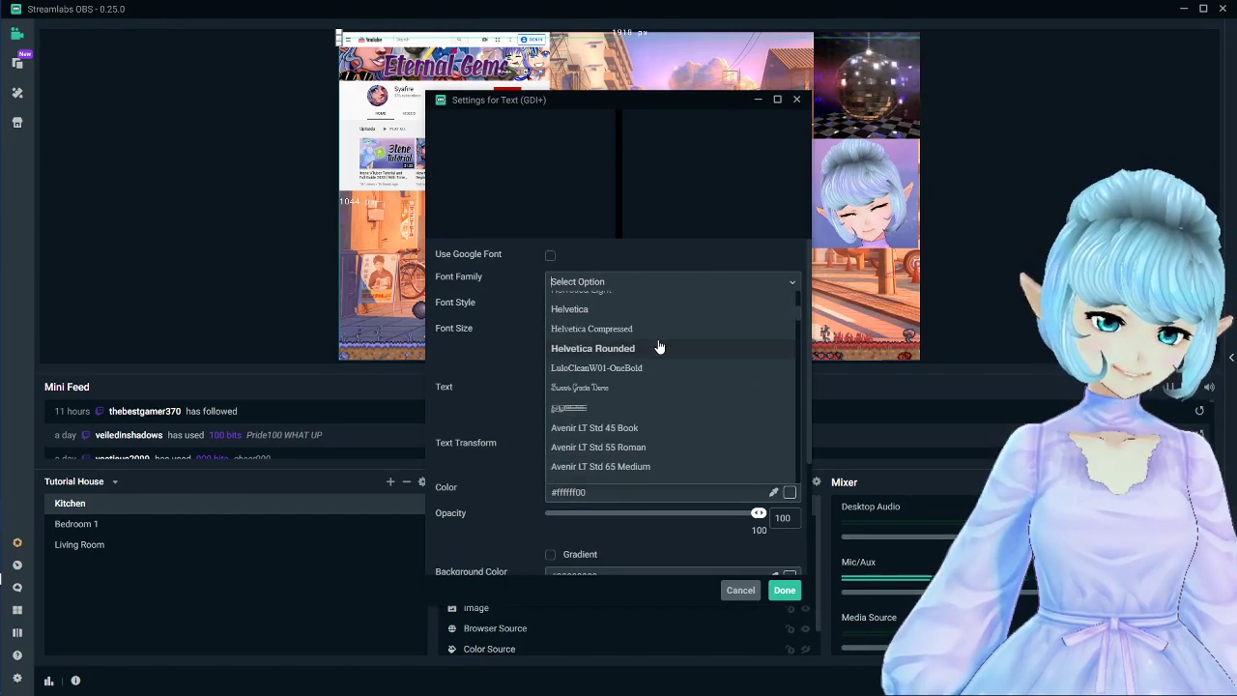
pyautogui.scroll(-7, 662, 353)
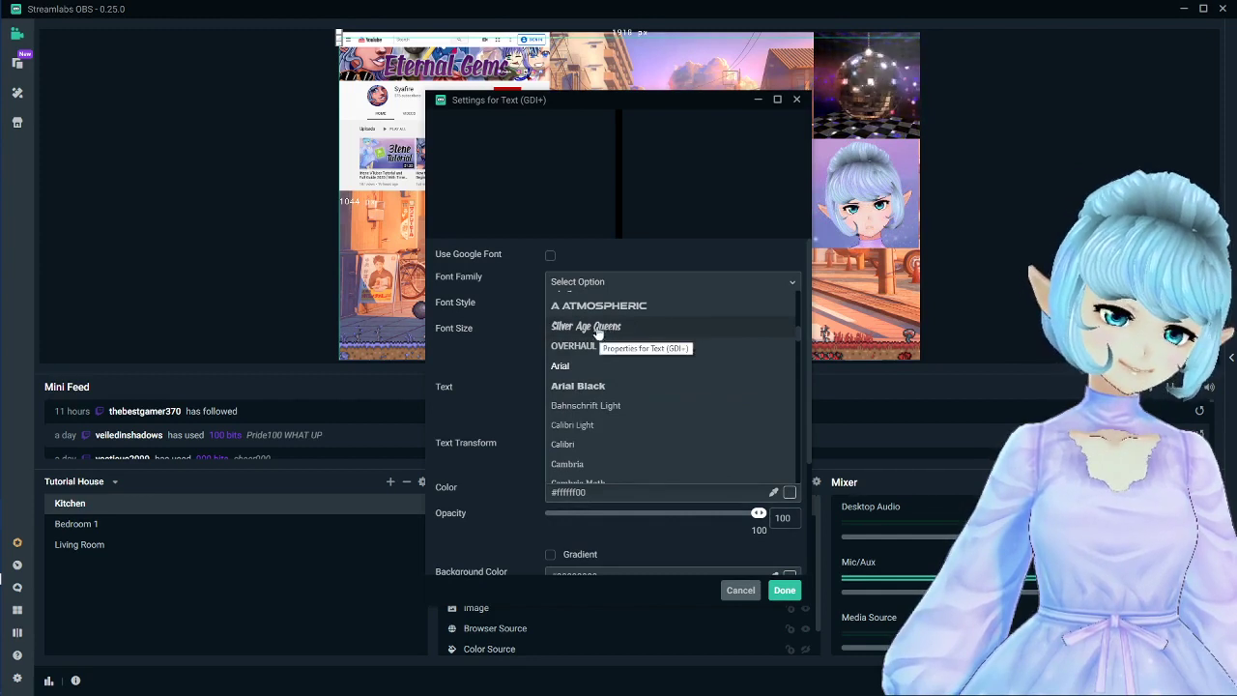
pyautogui.click(660, 329)
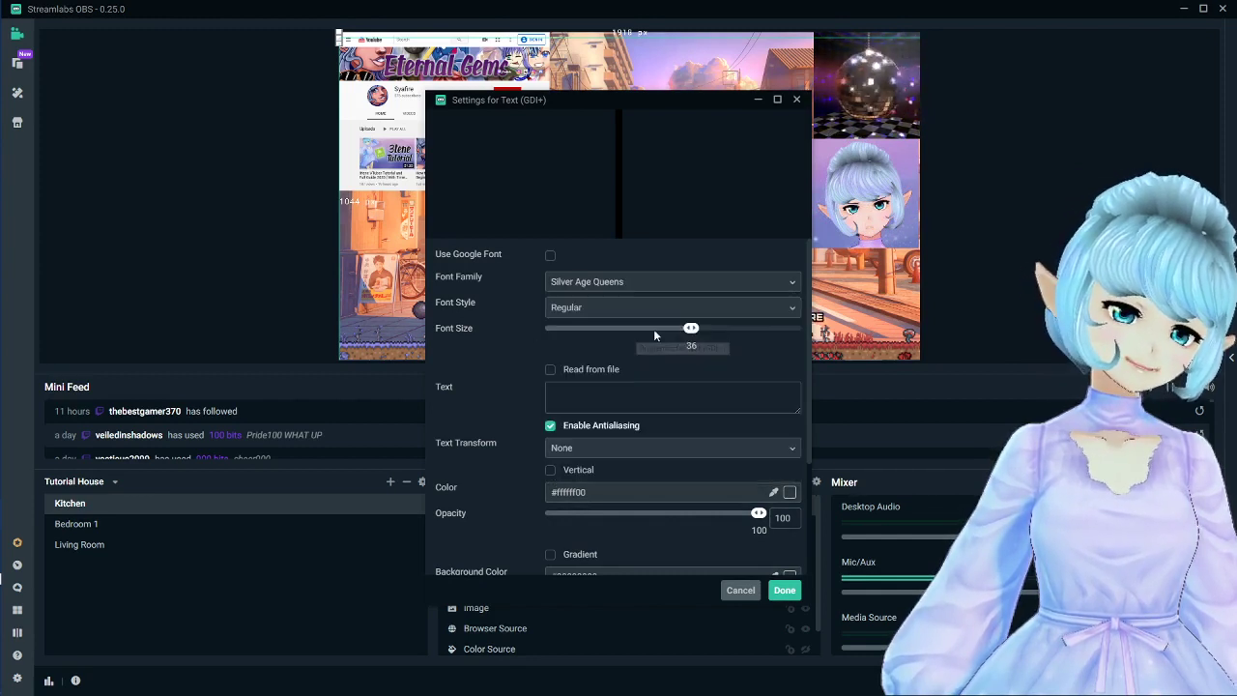
pyautogui.click(596, 309)
pyautogui.click(558, 310)
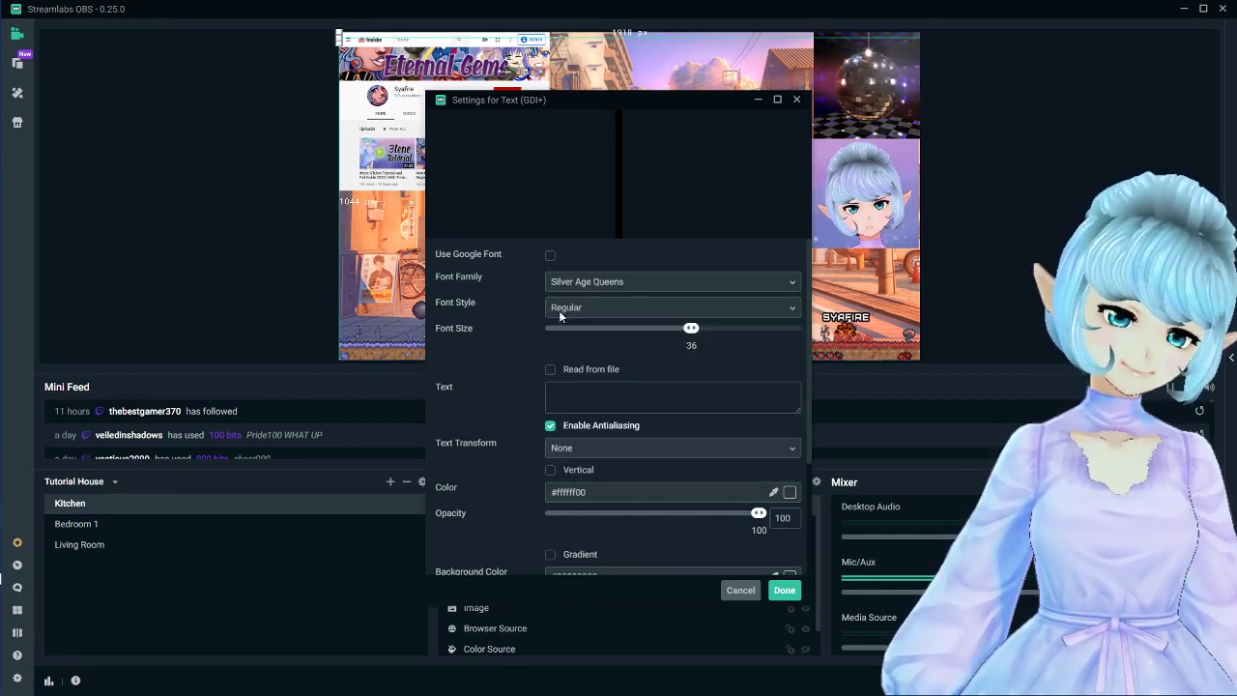
pyautogui.click(626, 311)
pyautogui.click(567, 332)
# - Enter "Hey whats goin on" as the source's text and accept its settings
pyautogui.scroll(-5, 595, 335)
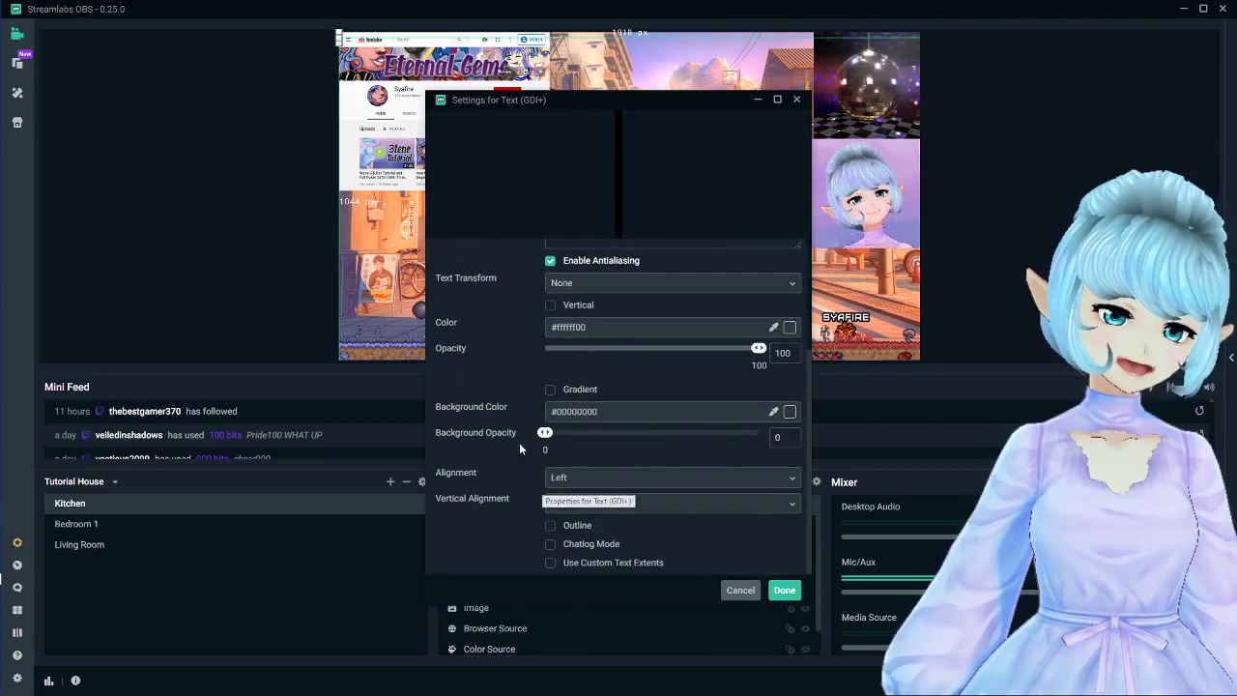
pyautogui.scroll(2, 651, 460)
pyautogui.scroll(3, 653, 465)
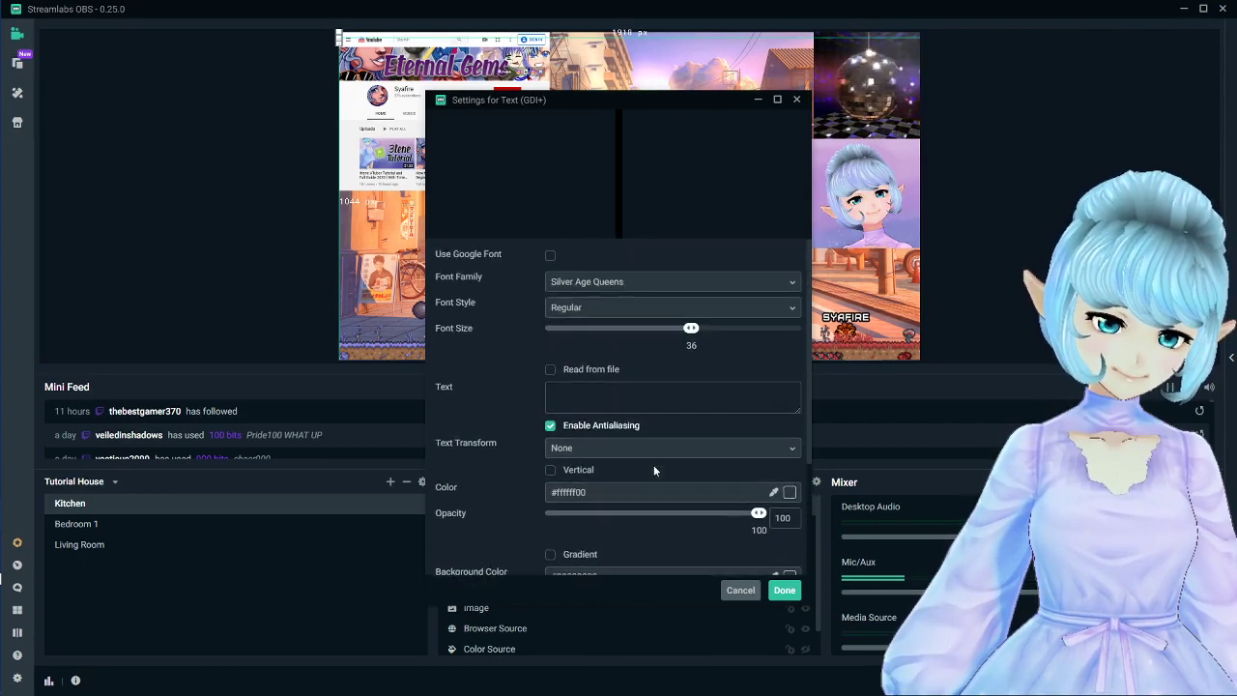
pyautogui.scroll(-3, 653, 460)
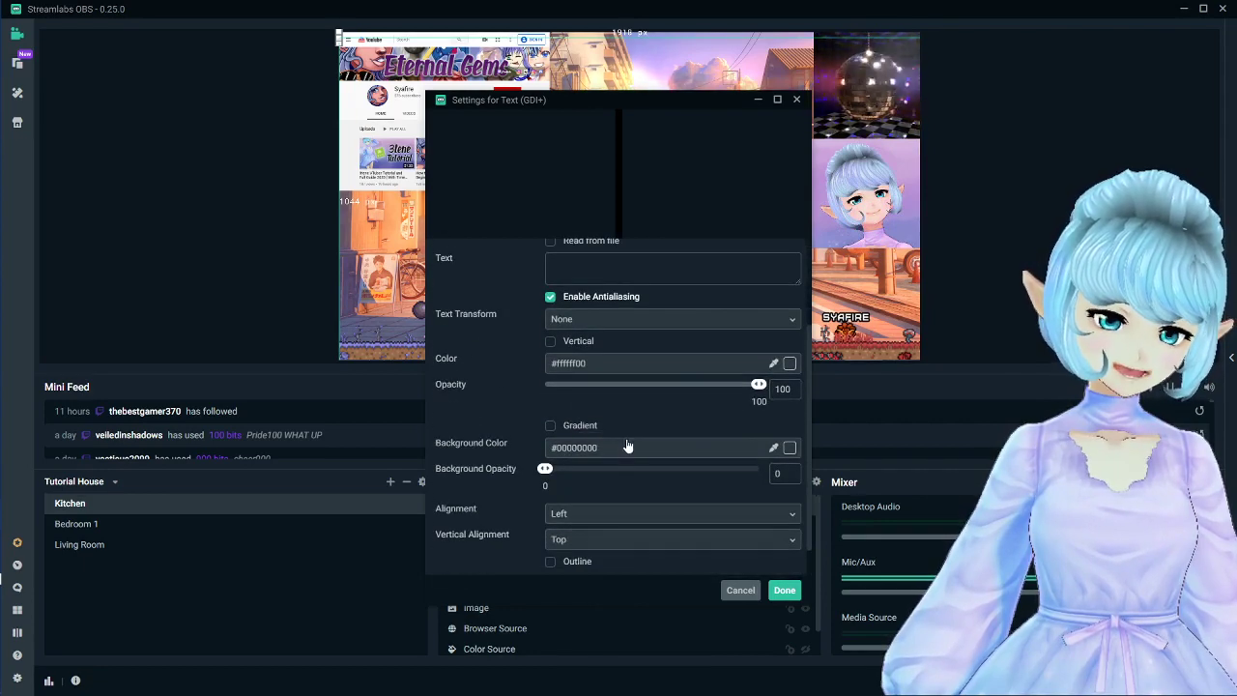
pyautogui.scroll(1, 626, 446)
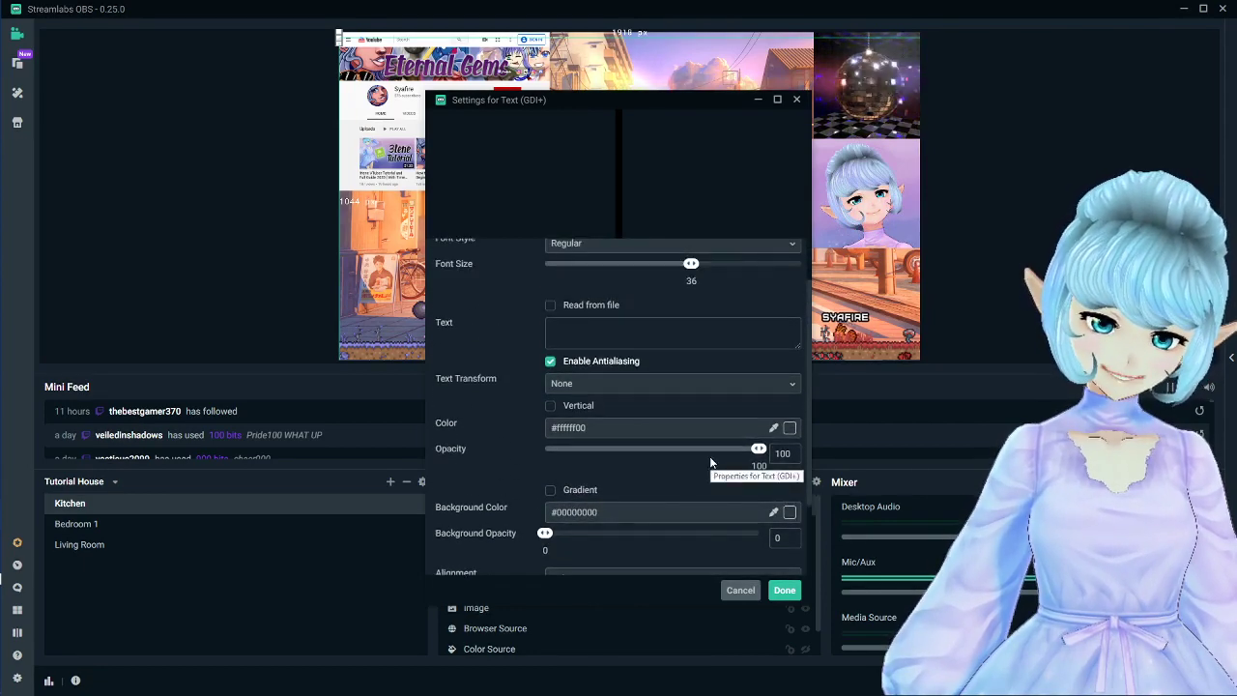
pyautogui.scroll(1, 705, 464)
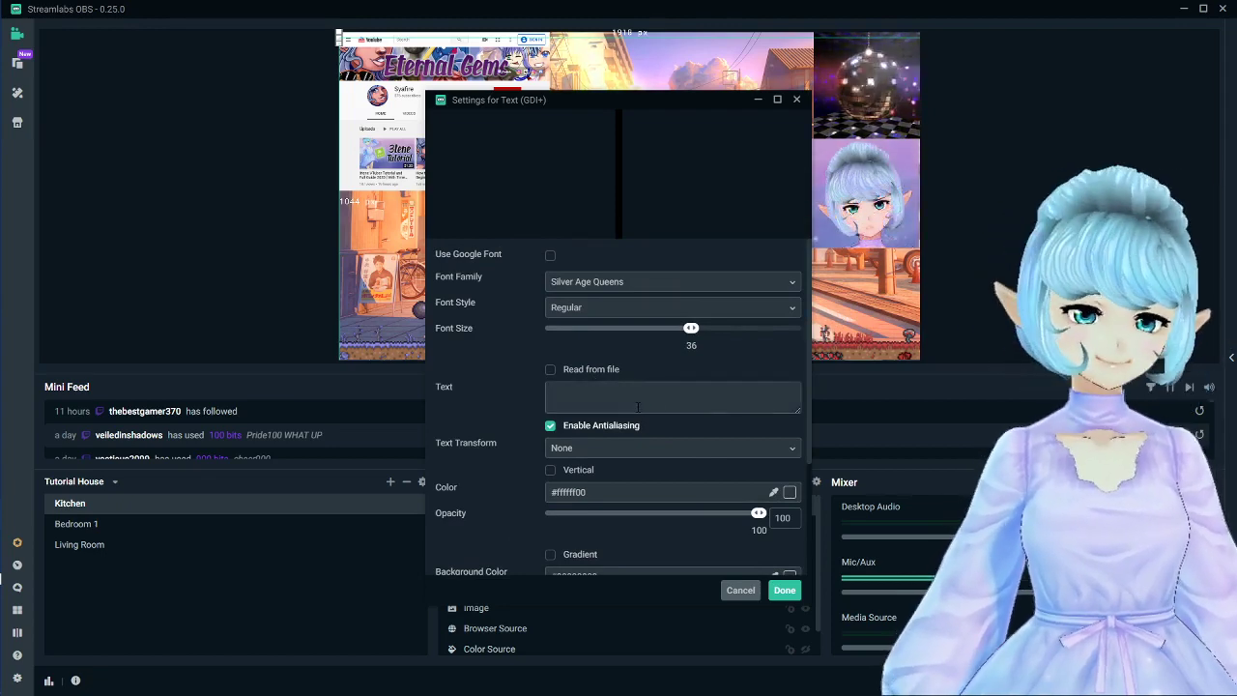
pyautogui.write('Hey')
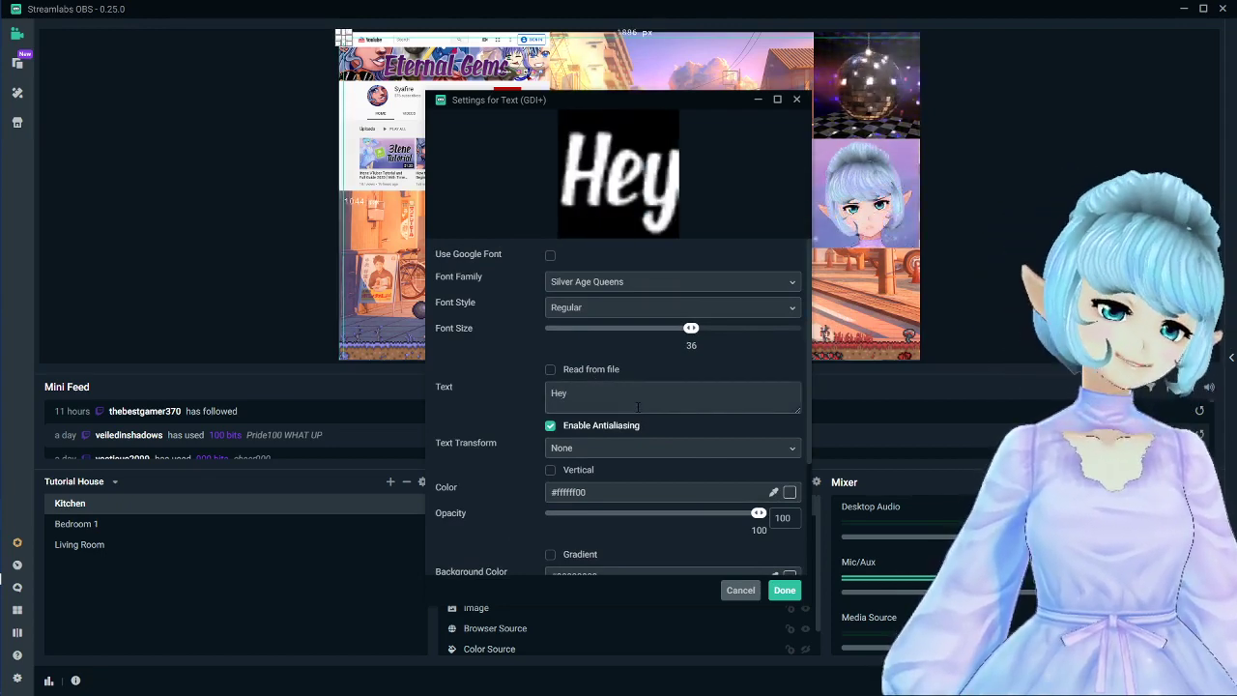
pyautogui.write(' whats go')
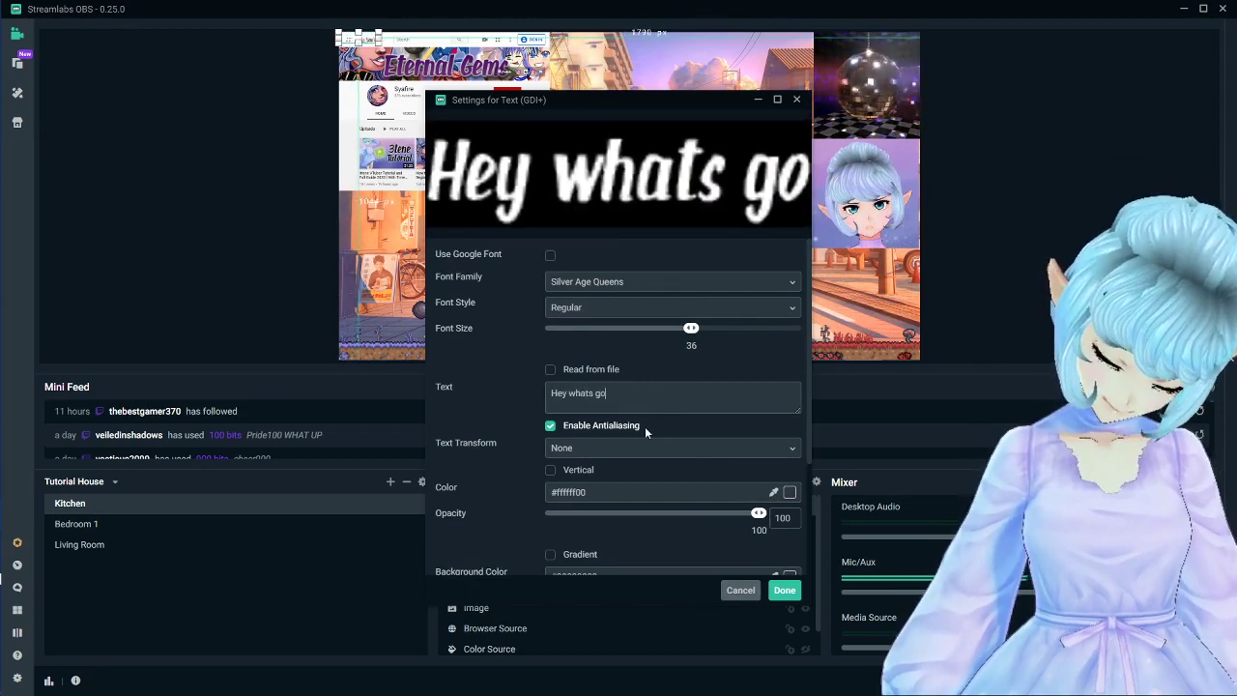
pyautogui.write('in on')
pyautogui.click(783, 589)
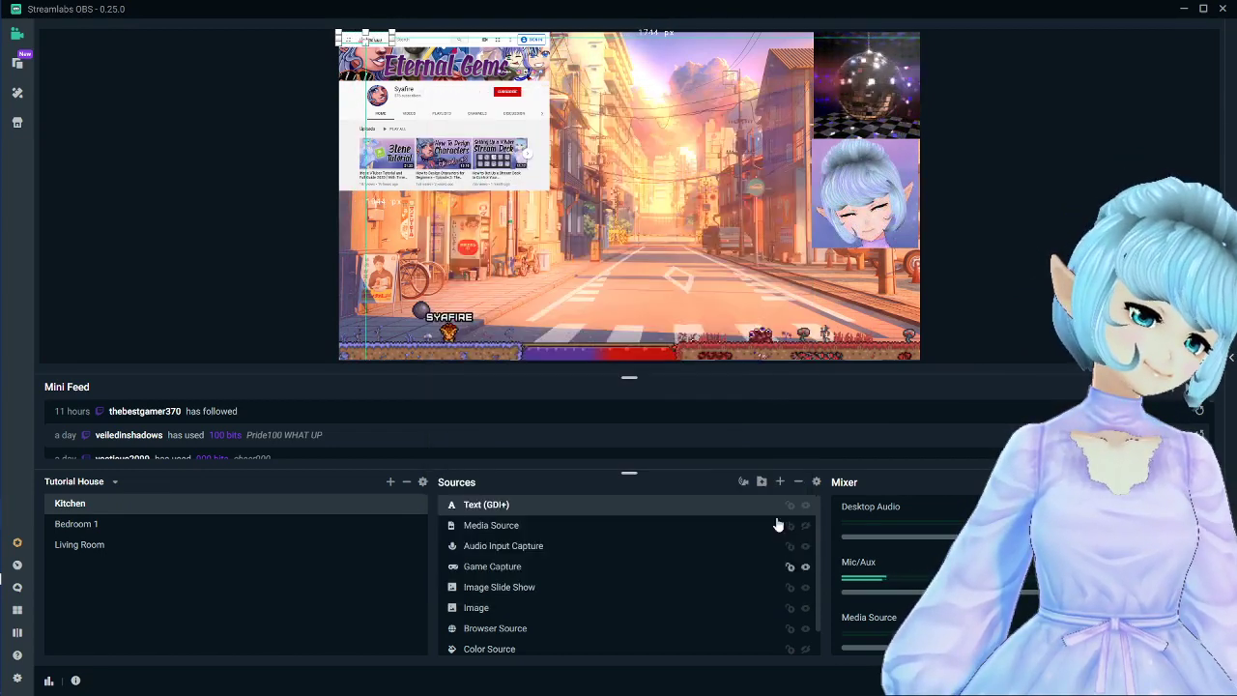
# - Enlarge the text source to wider than the canvas and position it across the lower half, starting just inside the canvas's left edge
pyautogui.moveTo(352, 40); pyautogui.dragTo(953, 125)
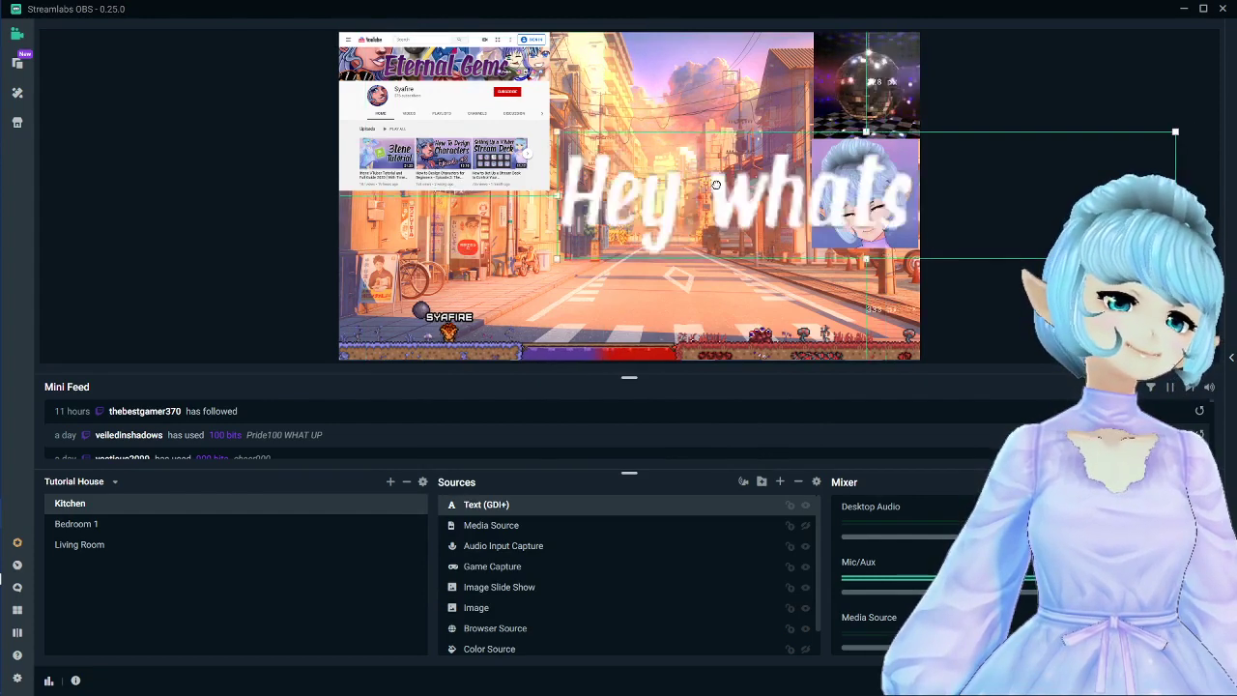
pyautogui.moveTo(566, 124); pyautogui.dragTo(340, 189)
pyautogui.click(341, 188)
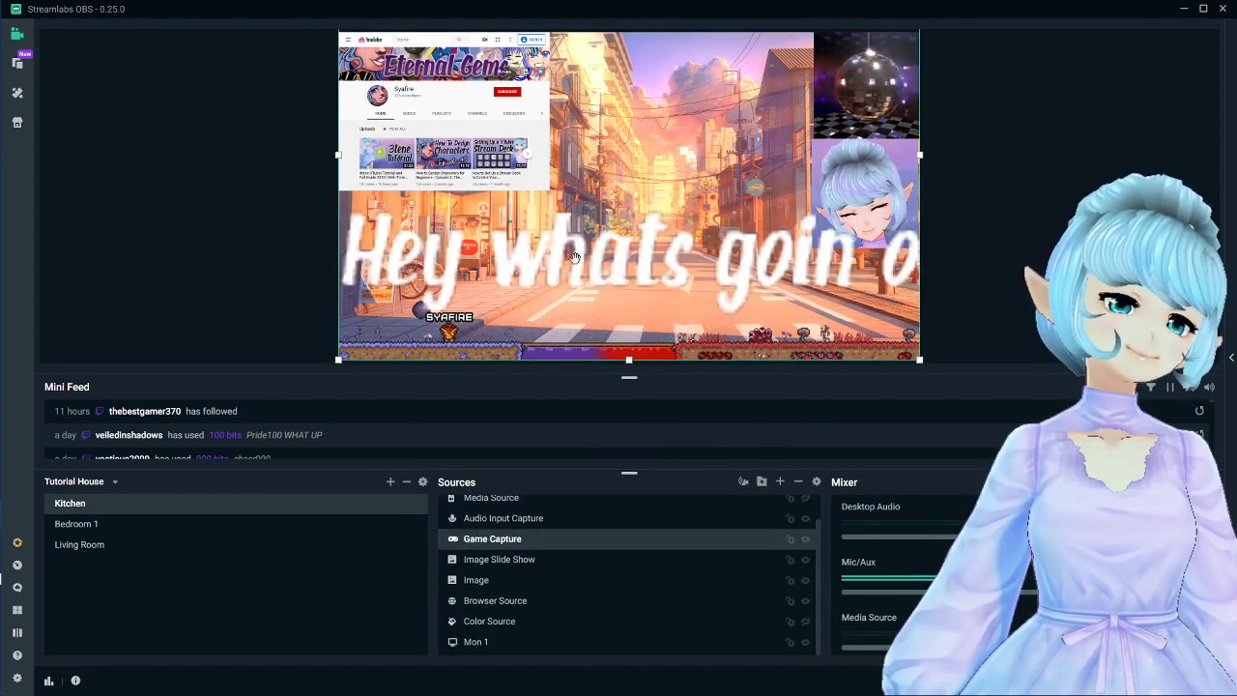
pyautogui.click(454, 232)
pyautogui.click(487, 255)
pyautogui.click(487, 255)
pyautogui.moveTo(487, 255); pyautogui.dragTo(508, 255)
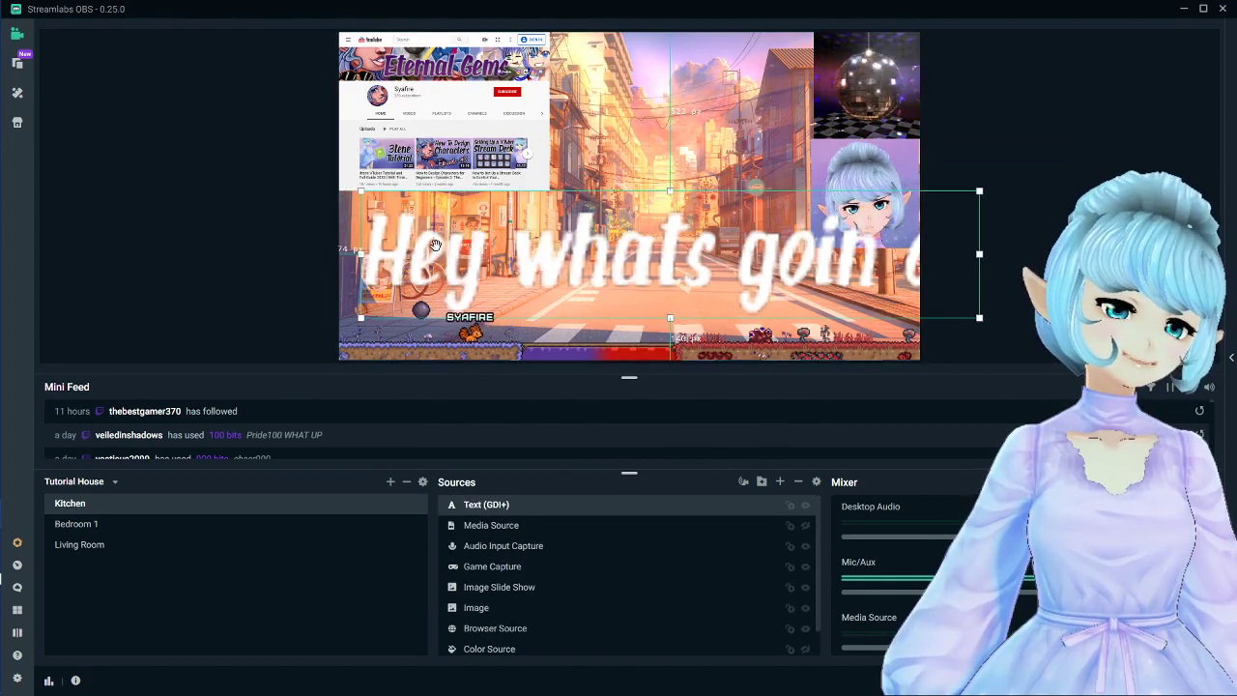
# - Set the text source's font size to 96, then shrink the source and place it in the canvas's lower middle
pyautogui.rightClick(747, 510)
pyautogui.click(796, 487)
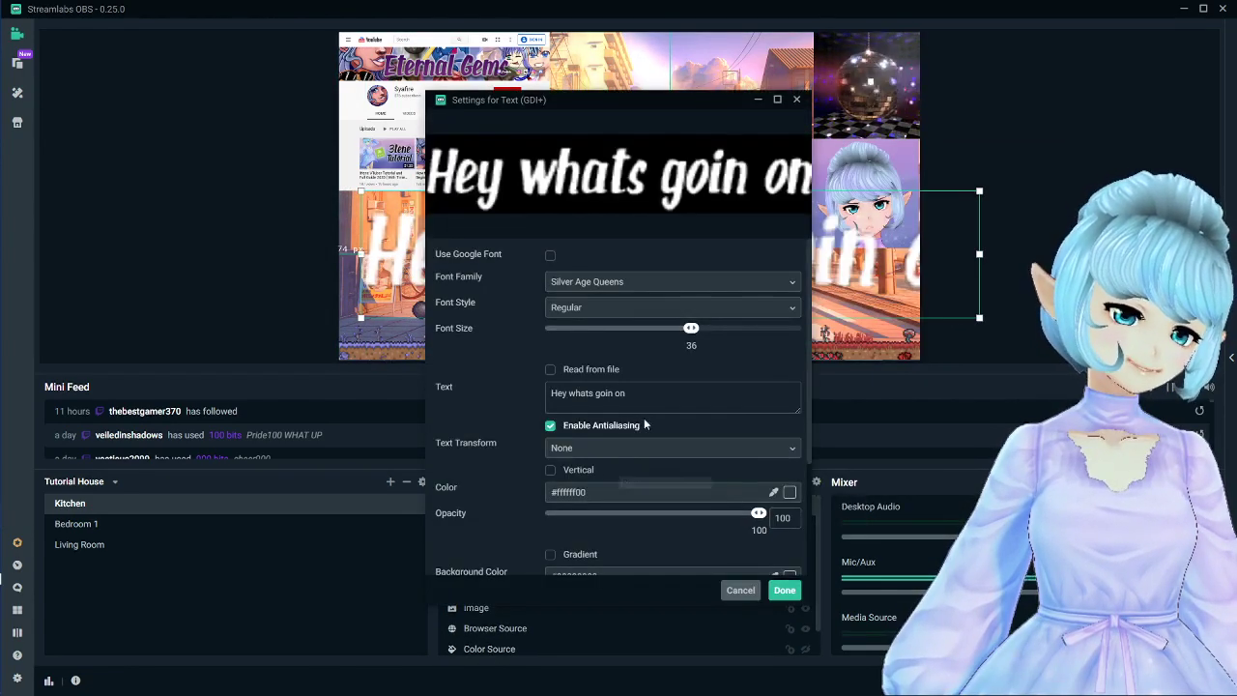
pyautogui.scroll(-3, 707, 445)
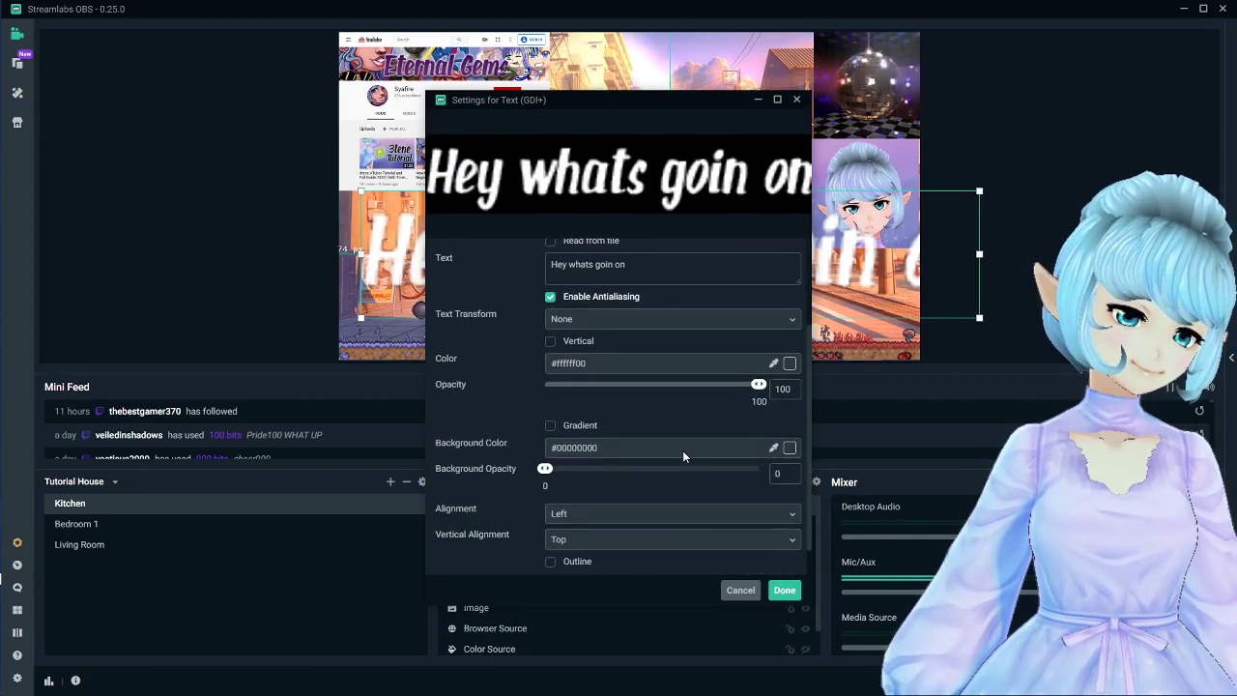
pyautogui.scroll(-1, 684, 447)
pyautogui.scroll(3, 689, 438)
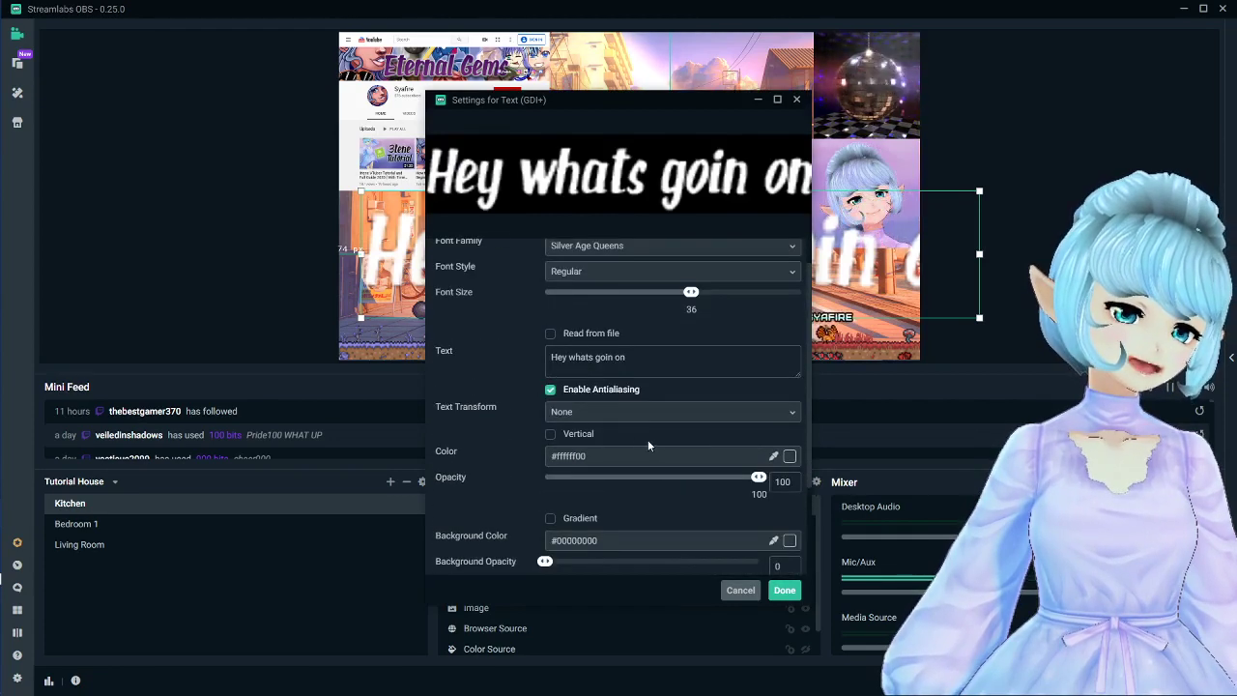
pyautogui.scroll(1, 649, 445)
pyautogui.click(784, 590)
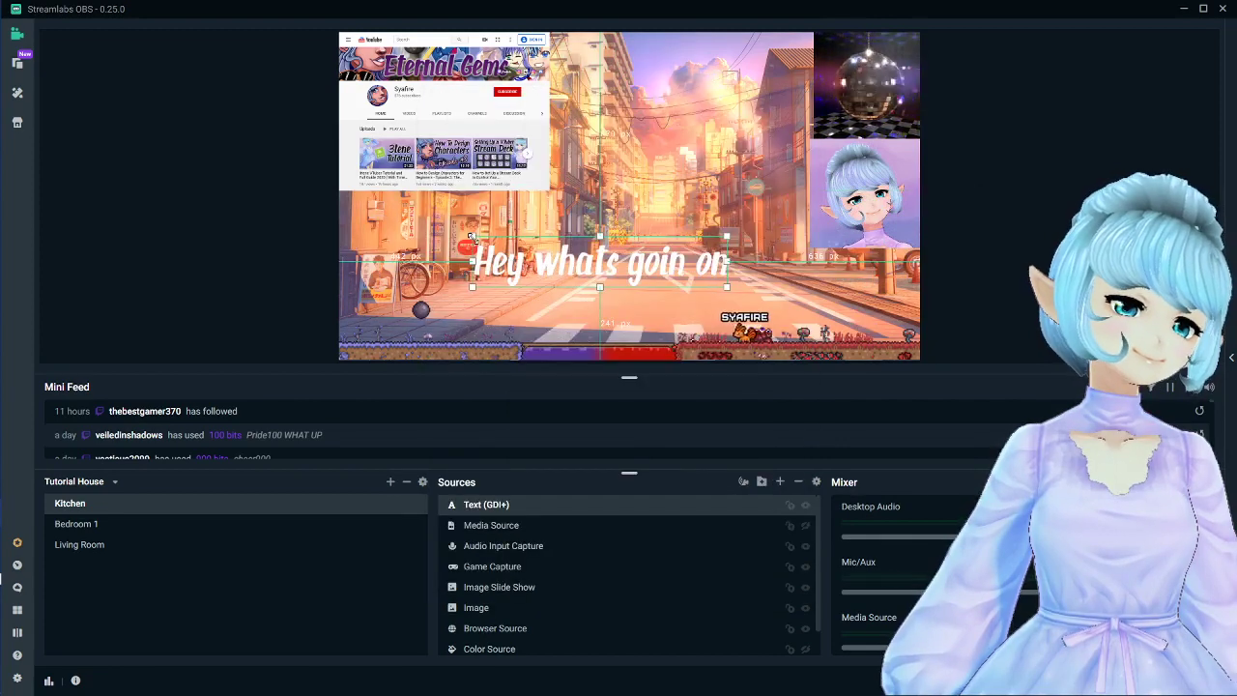
pyautogui.moveTo(693, 265); pyautogui.dragTo(732, 268)
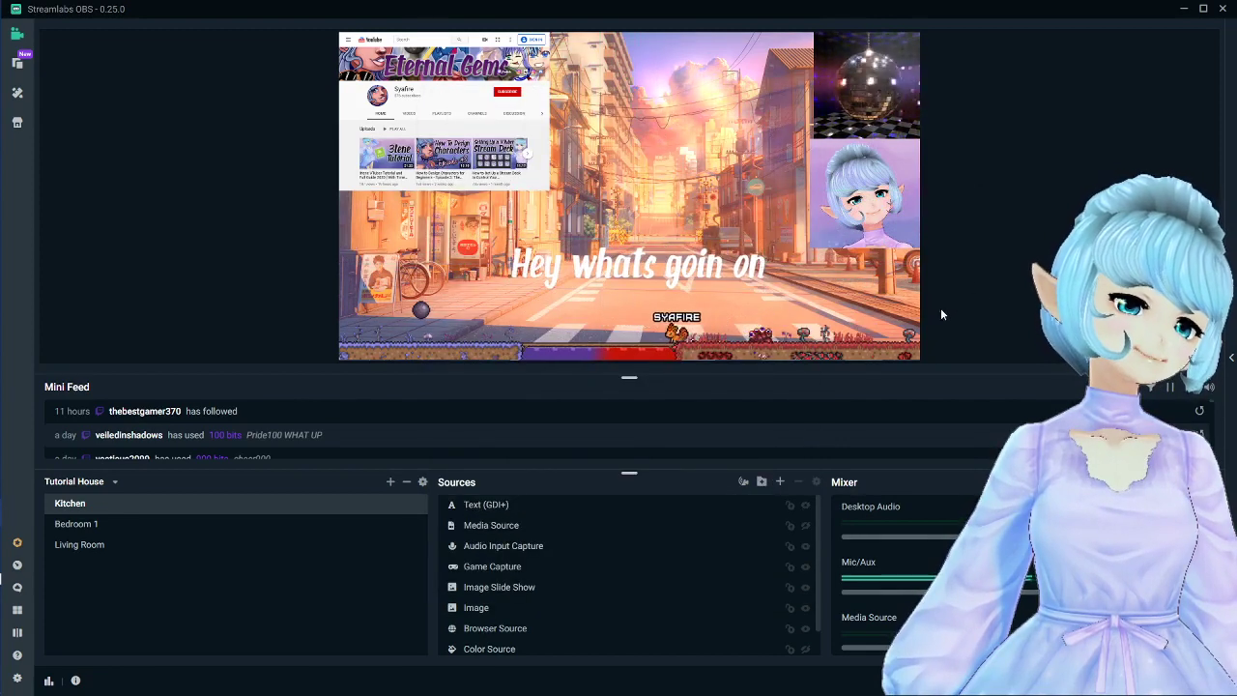
pyautogui.click(732, 268)
# - Set the text source's font size to 11 and stretch the source back out across the middle of the canvas
pyautogui.click(815, 481)
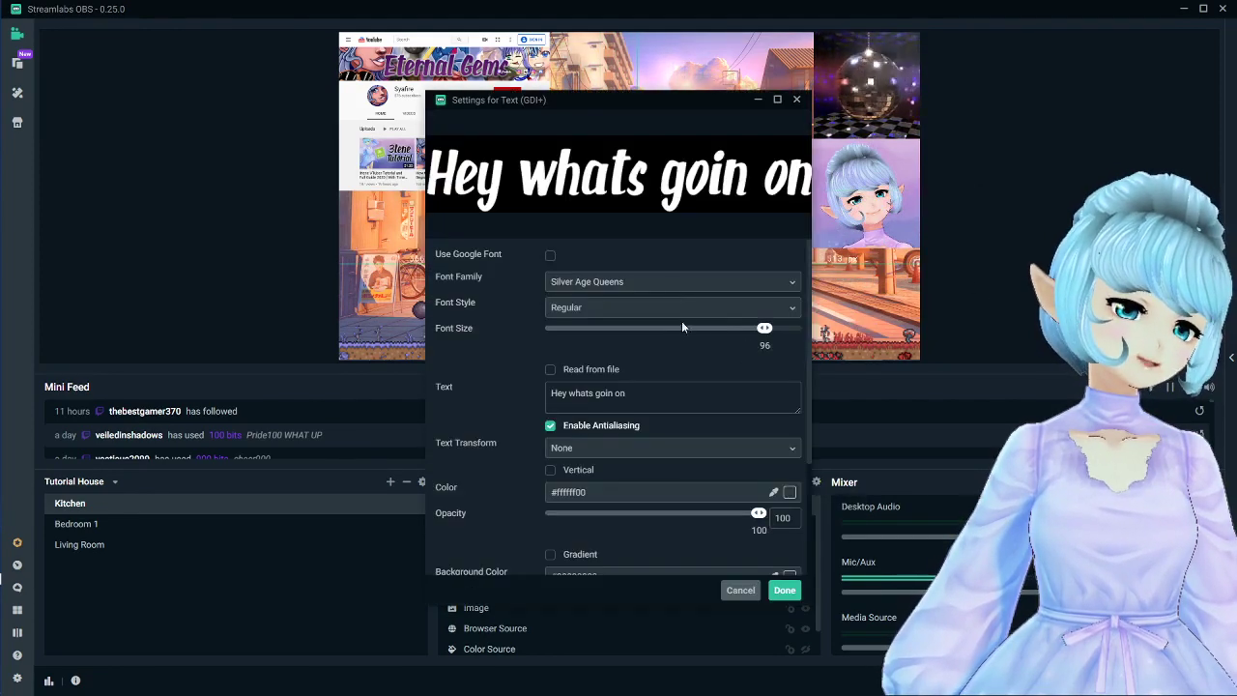
pyautogui.click(581, 328)
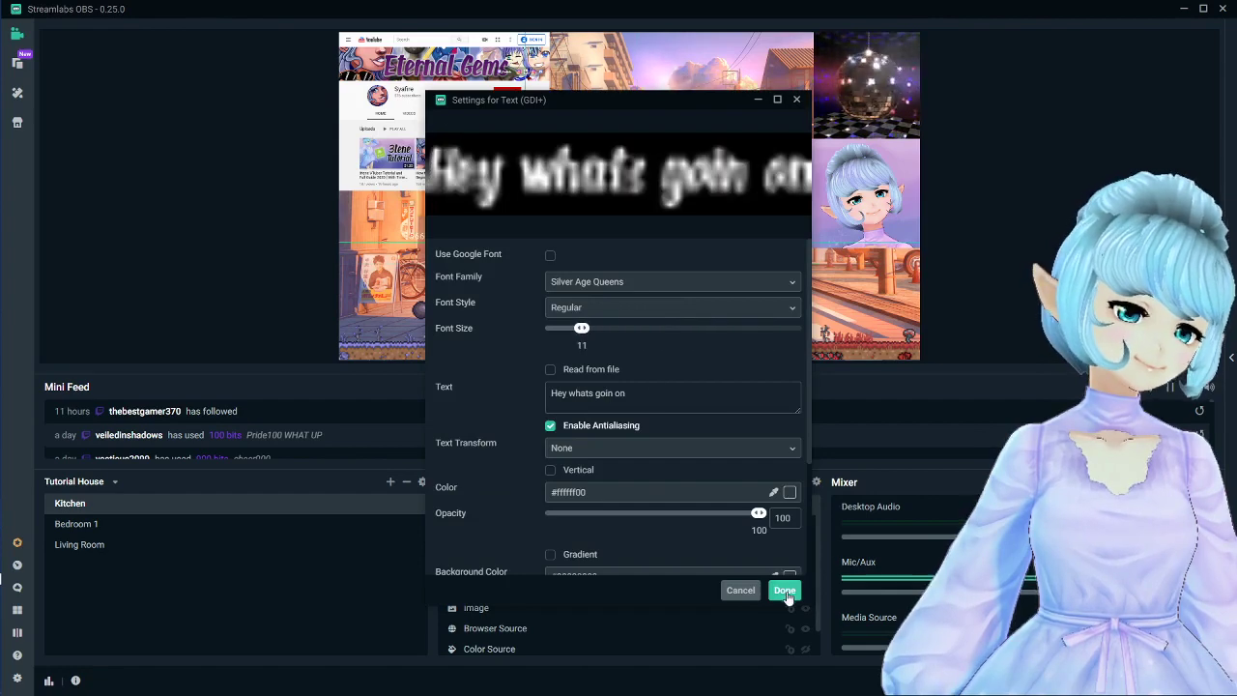
pyautogui.click(784, 589)
pyautogui.moveTo(541, 237); pyautogui.dragTo(737, 195)
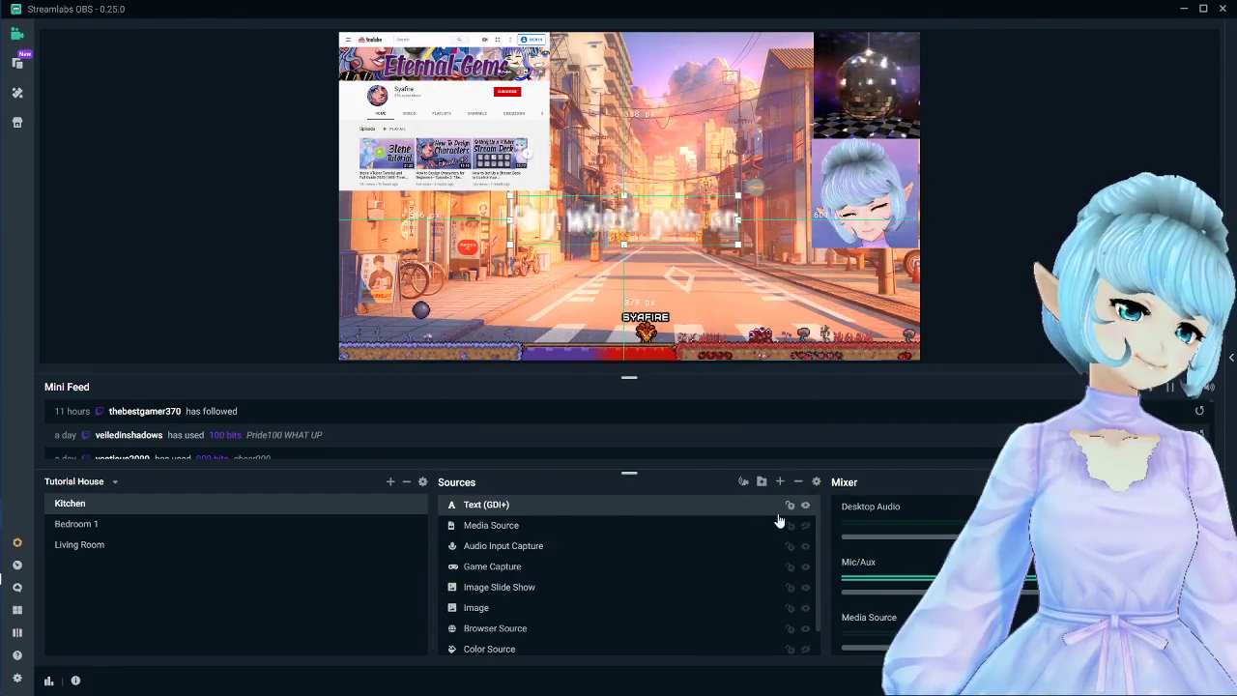
# - Set the text source's font size to 144 and accept its settings
pyautogui.doubleClick(734, 236)
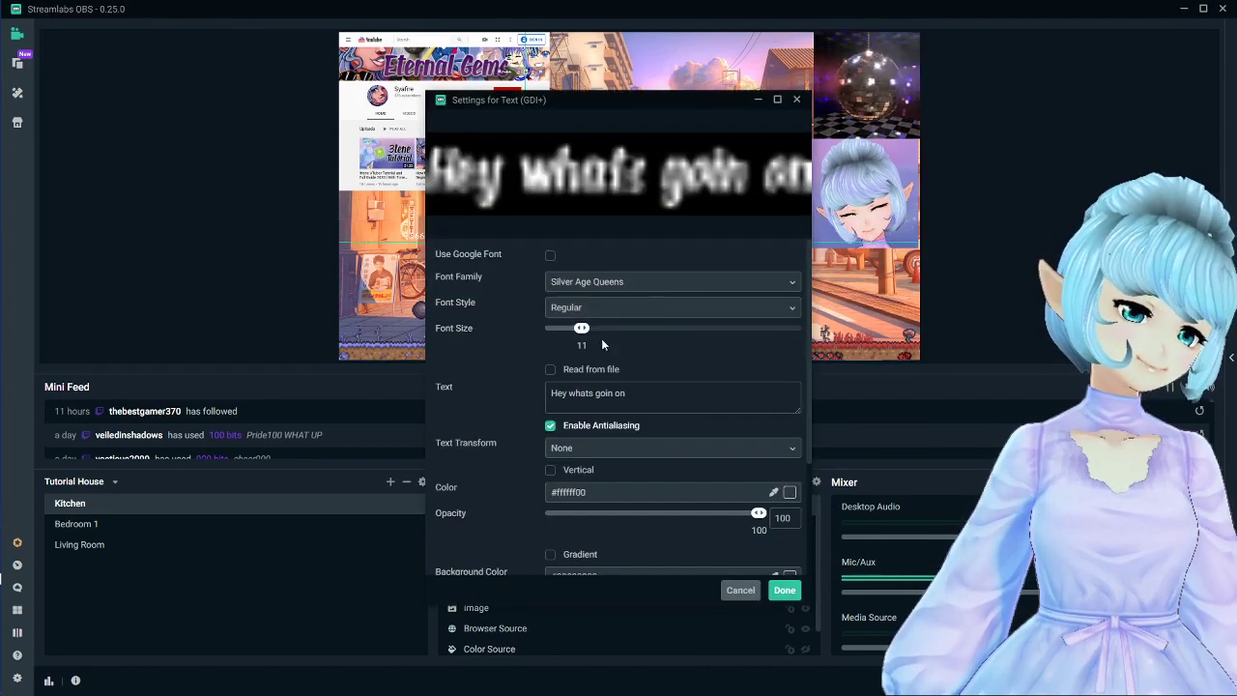
pyautogui.moveTo(609, 329); pyautogui.dragTo(782, 329)
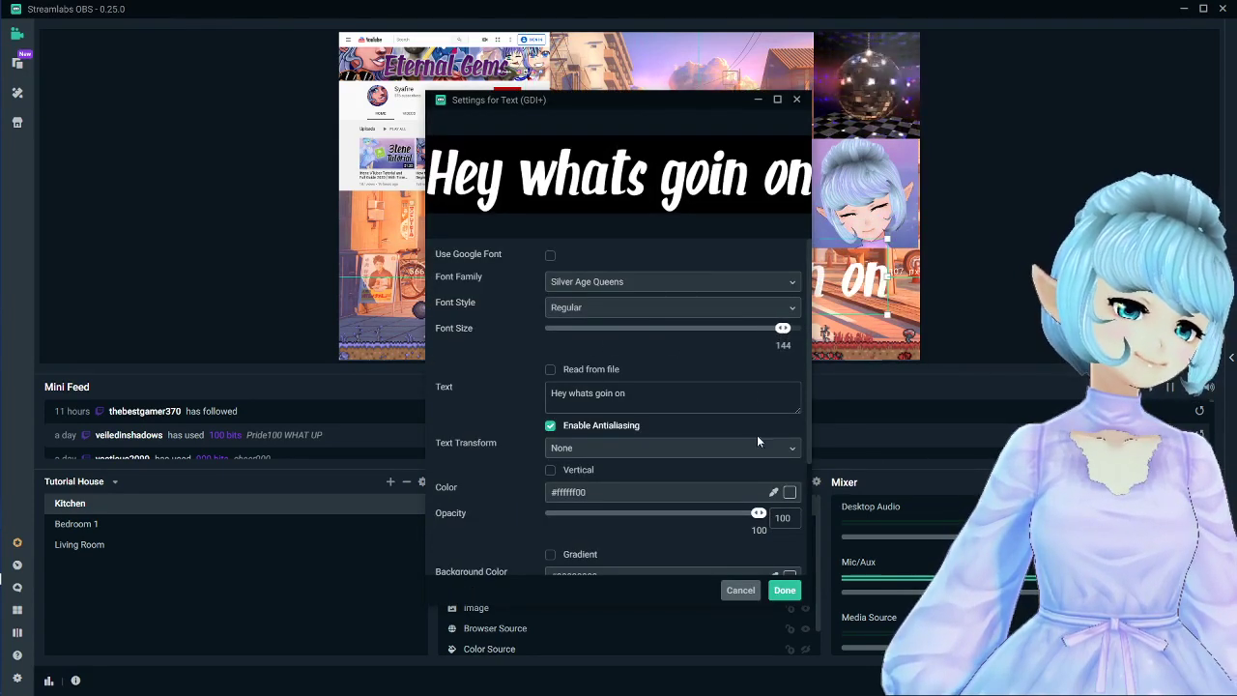
pyautogui.click(784, 589)
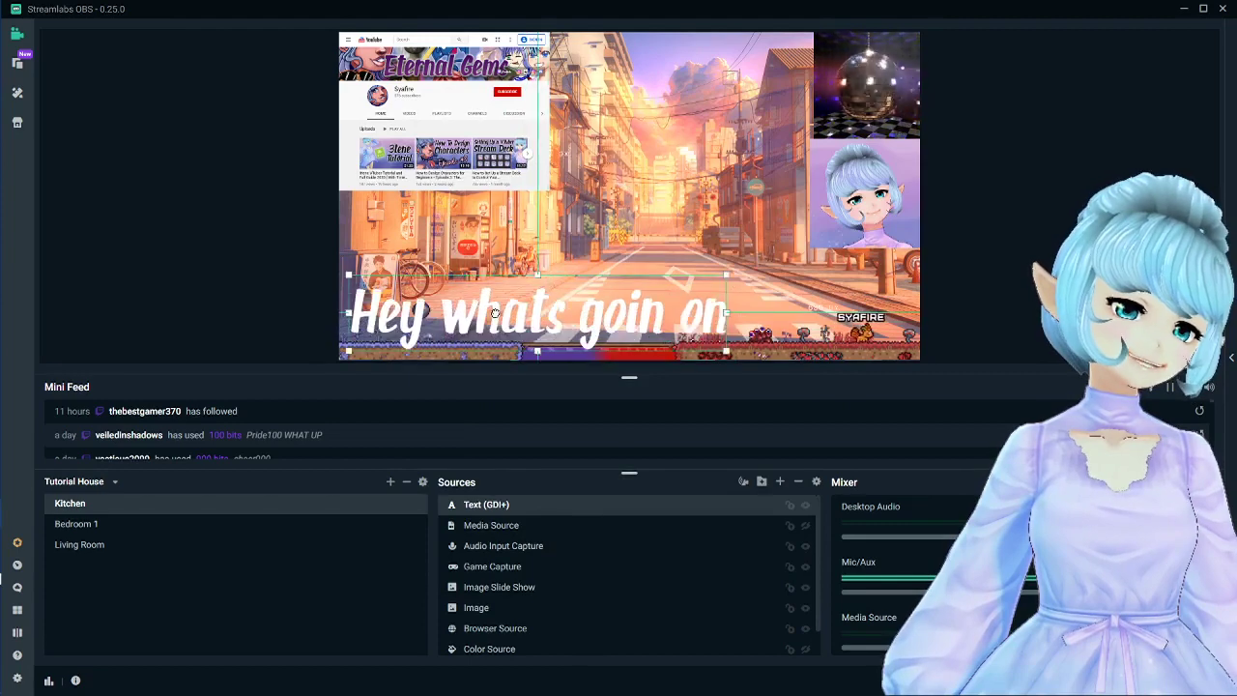
# - Switch the text source to the Google font Rufina, then shrink it and place it along the canvas's upper edge
pyautogui.doubleClick(976, 266)
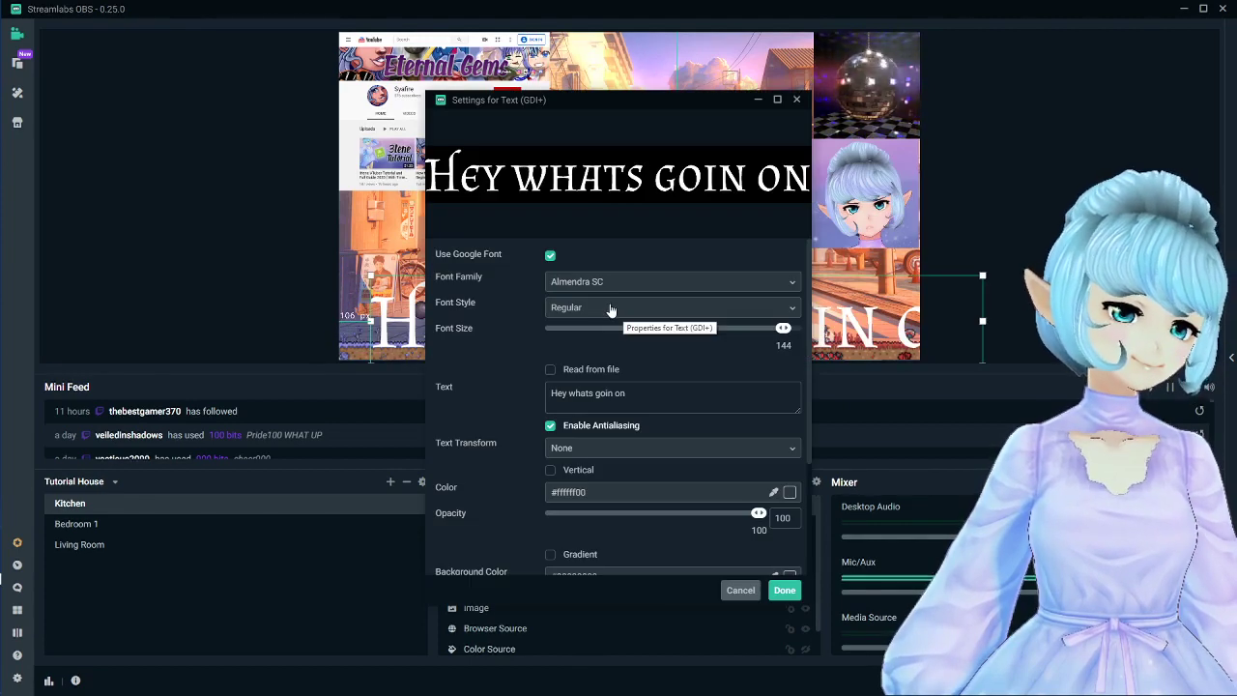
pyautogui.click(550, 255)
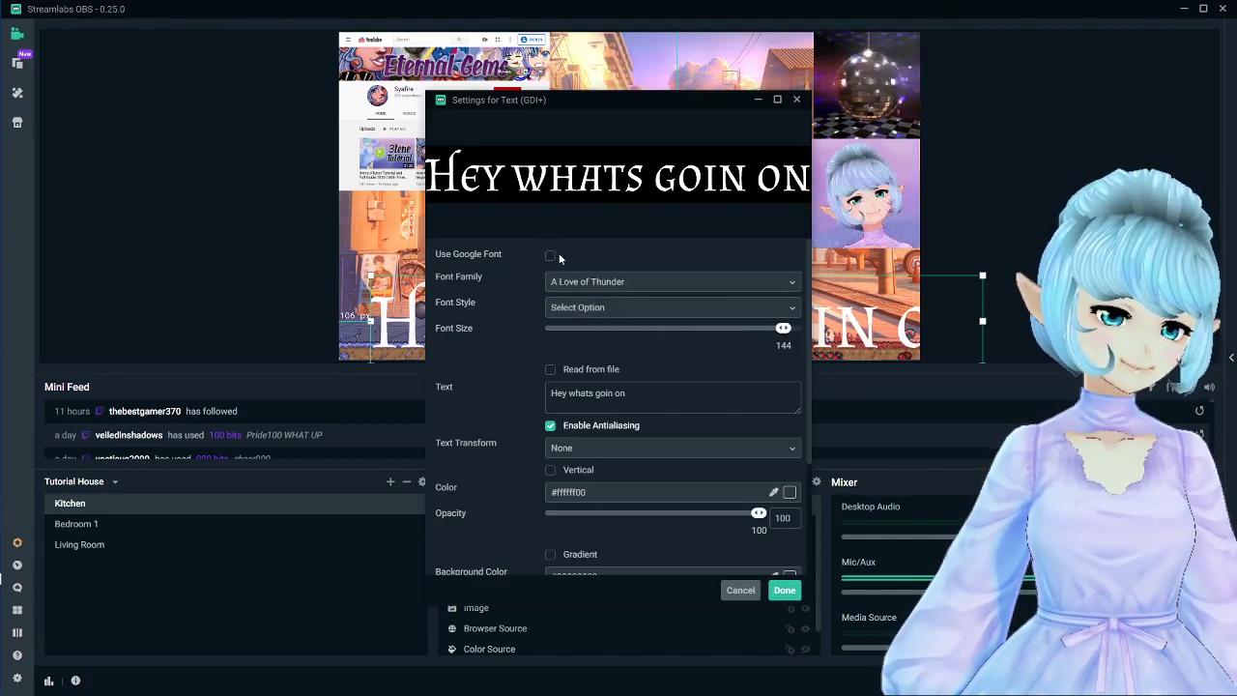
pyautogui.click(620, 281)
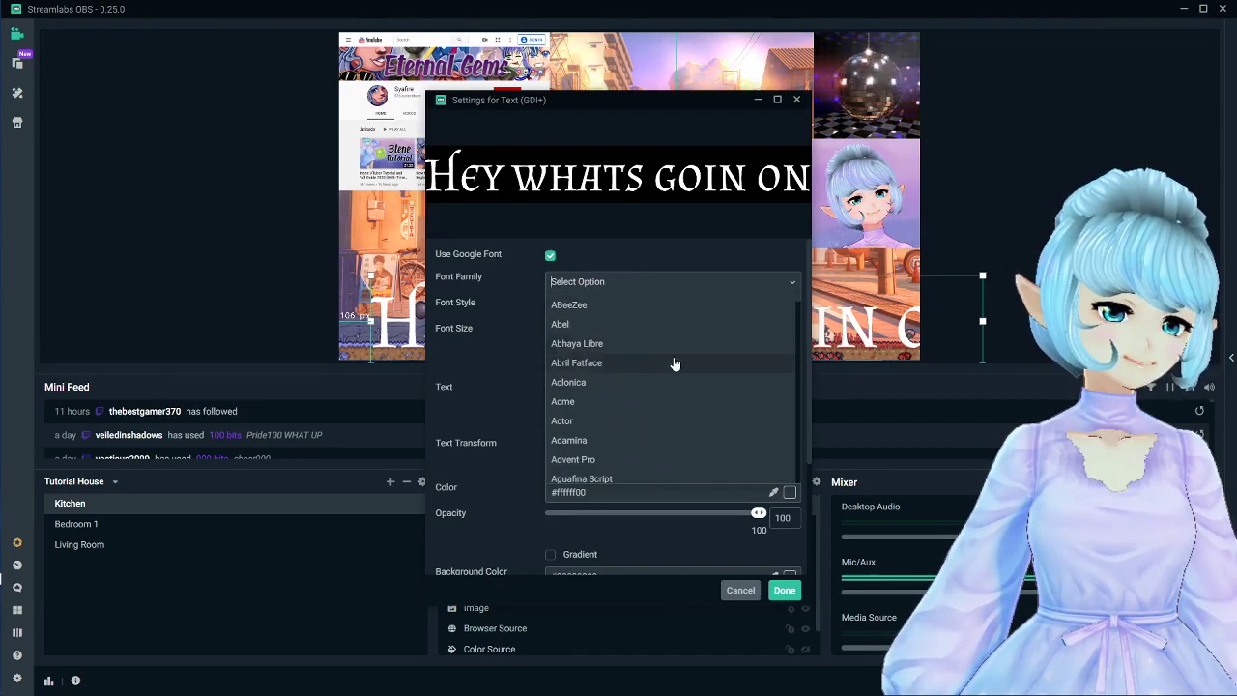
pyautogui.scroll(-10, 677, 358)
pyautogui.moveTo(798, 317); pyautogui.dragTo(802, 442)
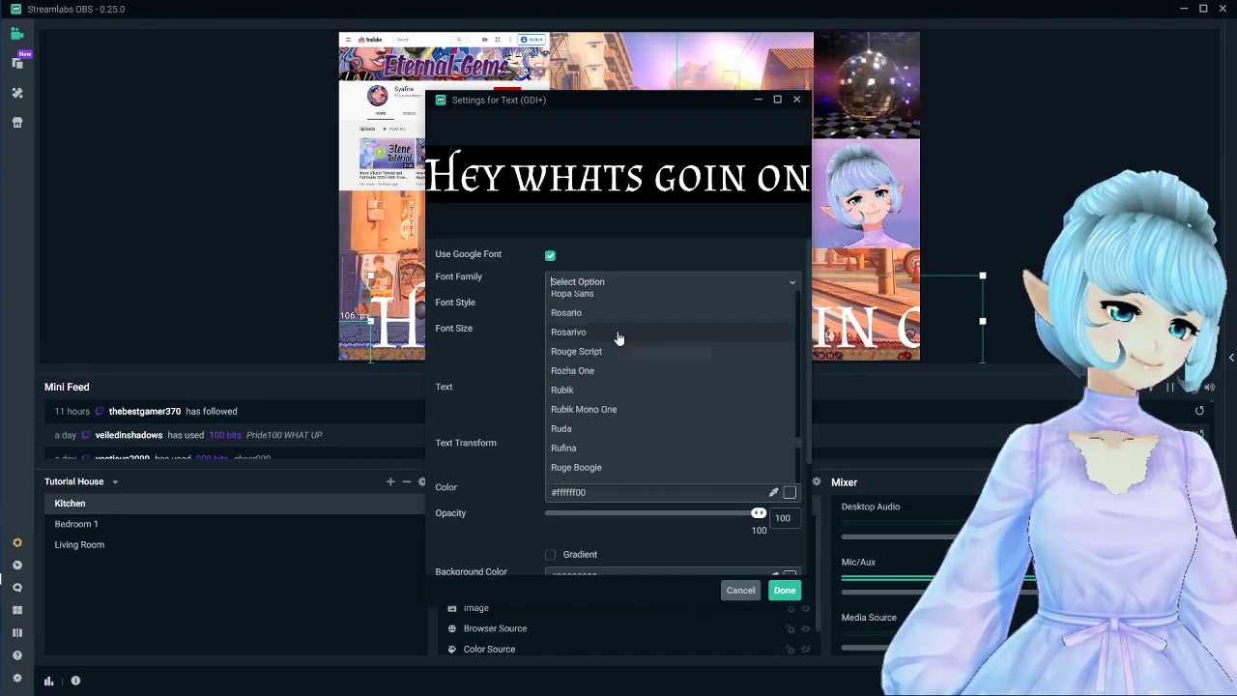
pyautogui.click(617, 332)
pyautogui.click(618, 282)
pyautogui.click(657, 447)
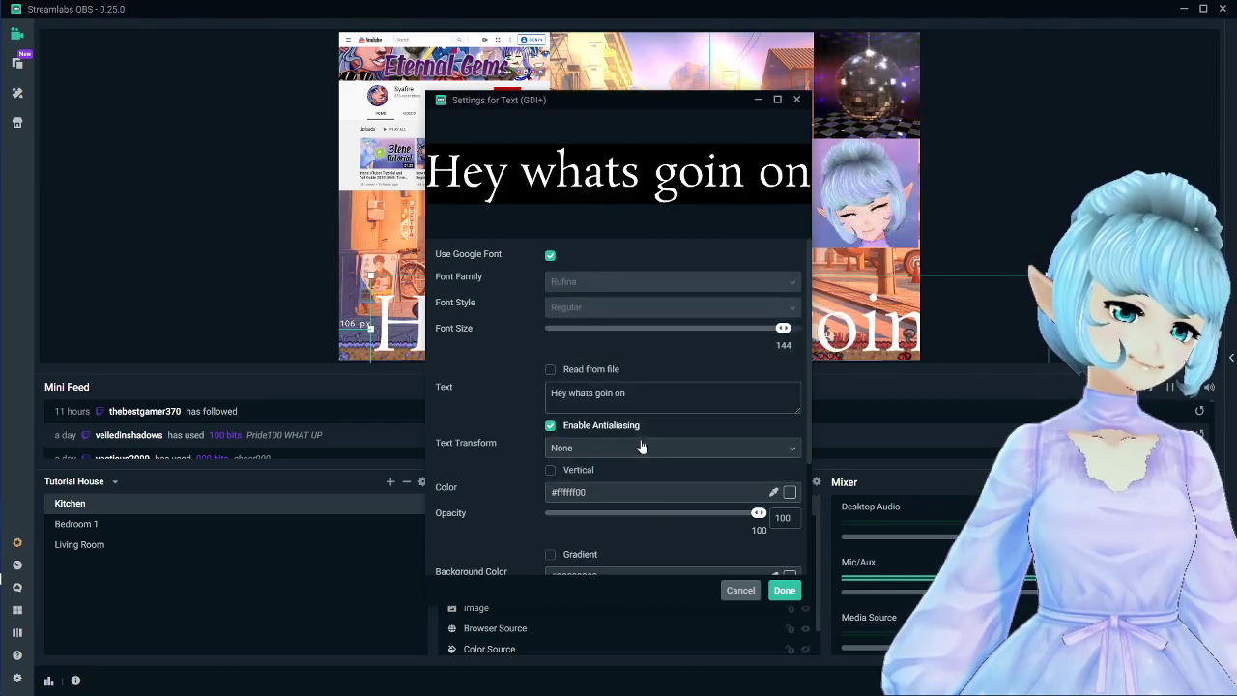
pyautogui.click(785, 590)
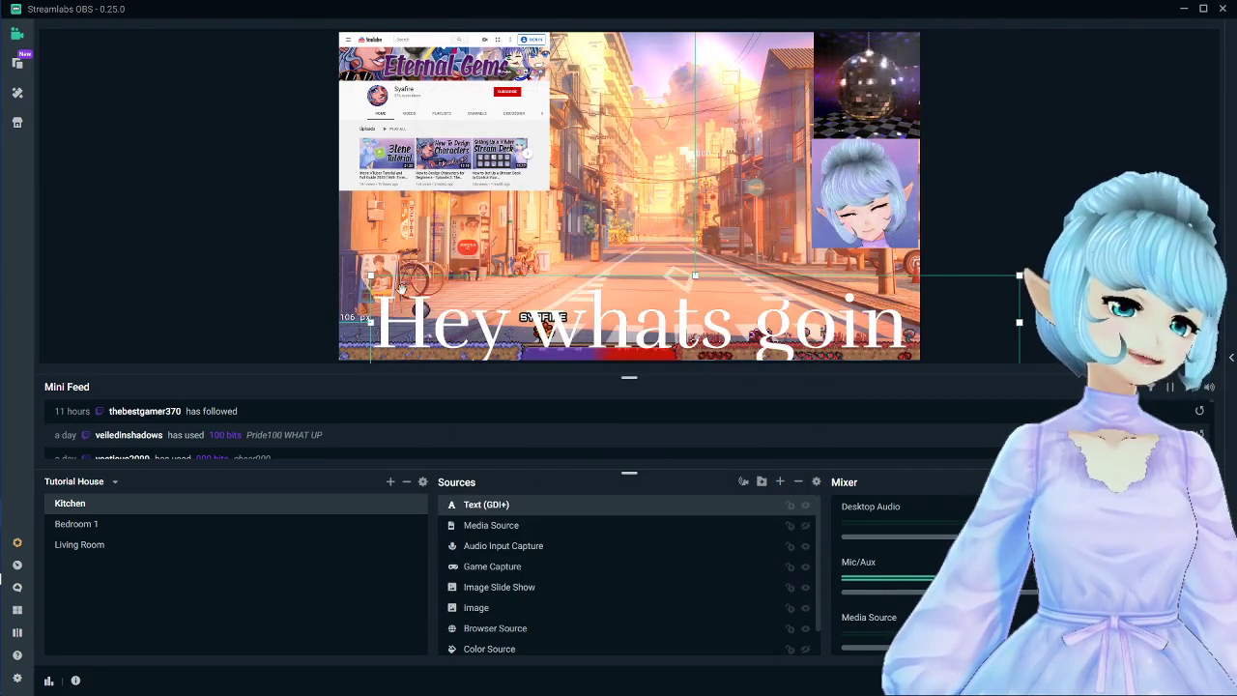
pyautogui.moveTo(570, 280); pyautogui.dragTo(668, 56)
# - Add a Window Capture source to the Kitchen scene under its default name
pyautogui.click(780, 481)
pyautogui.click(486, 411)
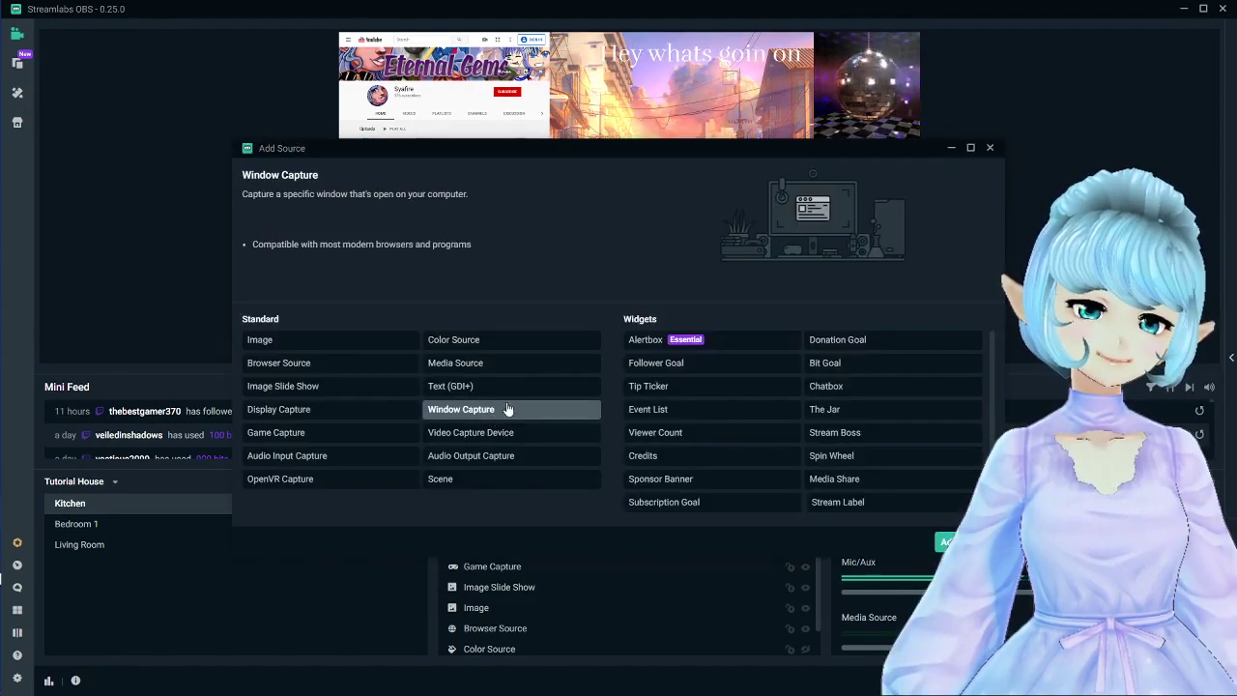
pyautogui.doubleClick(506, 409)
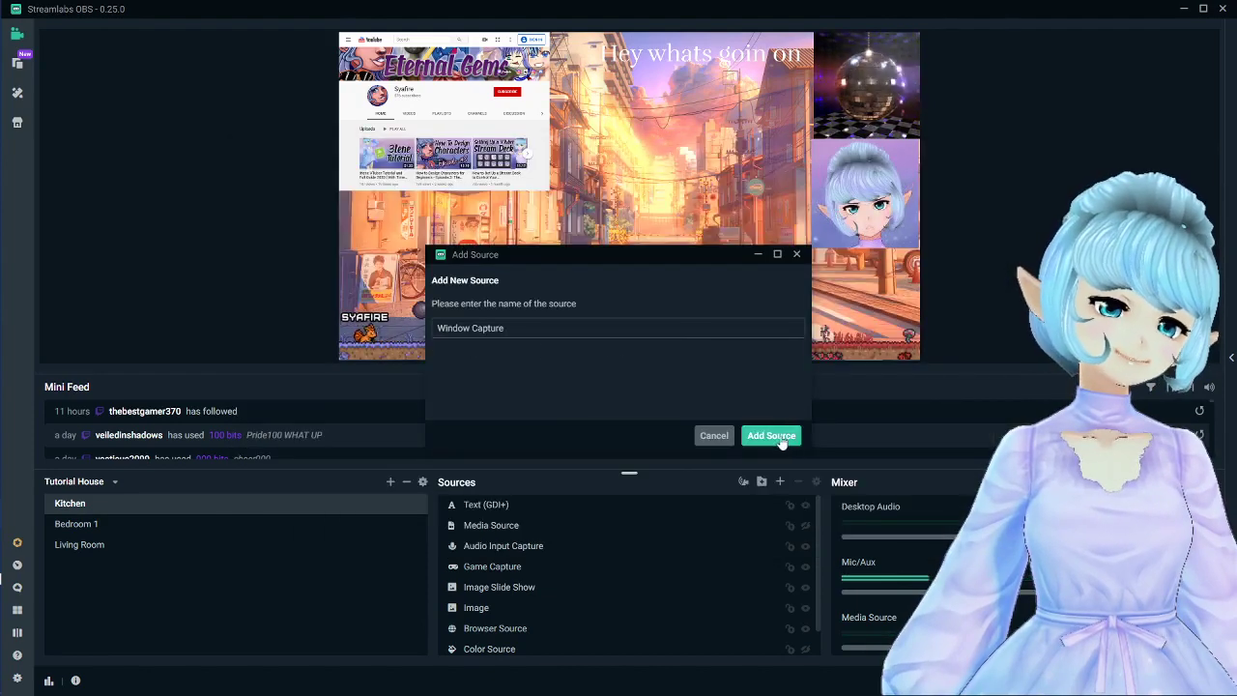
pyautogui.click(778, 436)
# - Set the captured window to Adobe Photoshop 2021, then shrink the source and place it over the middle of the canvas
pyautogui.click(657, 259)
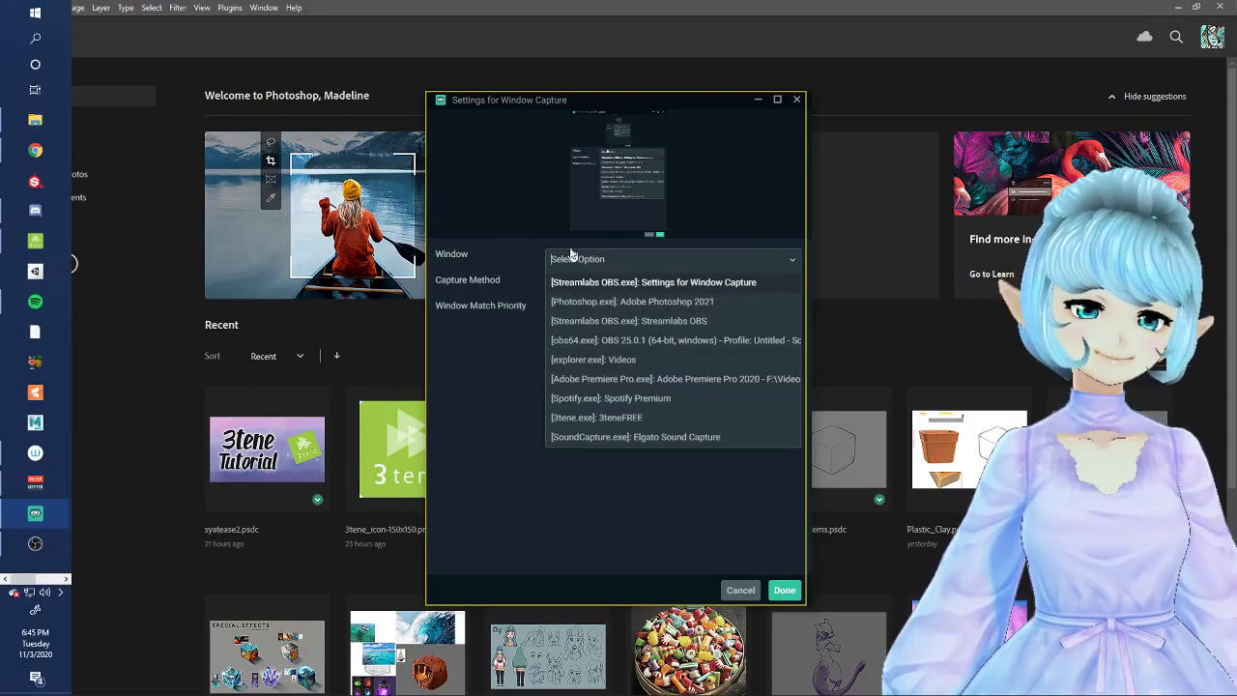
pyautogui.click(681, 302)
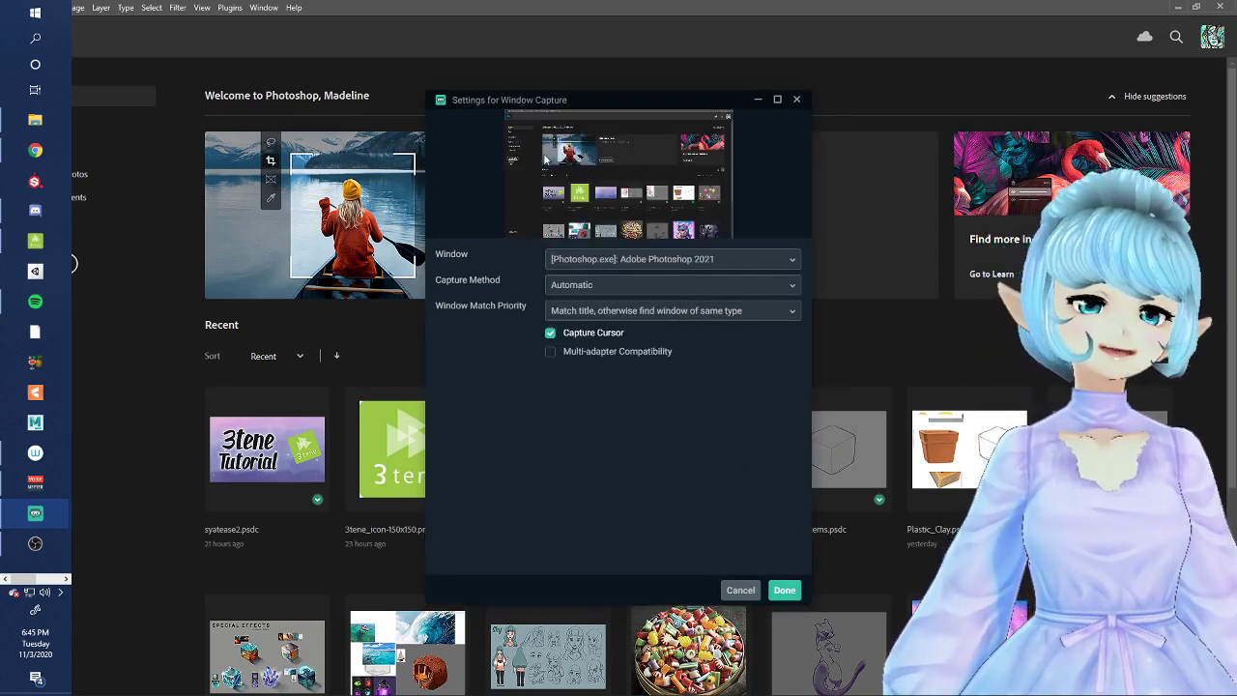
pyautogui.click(783, 589)
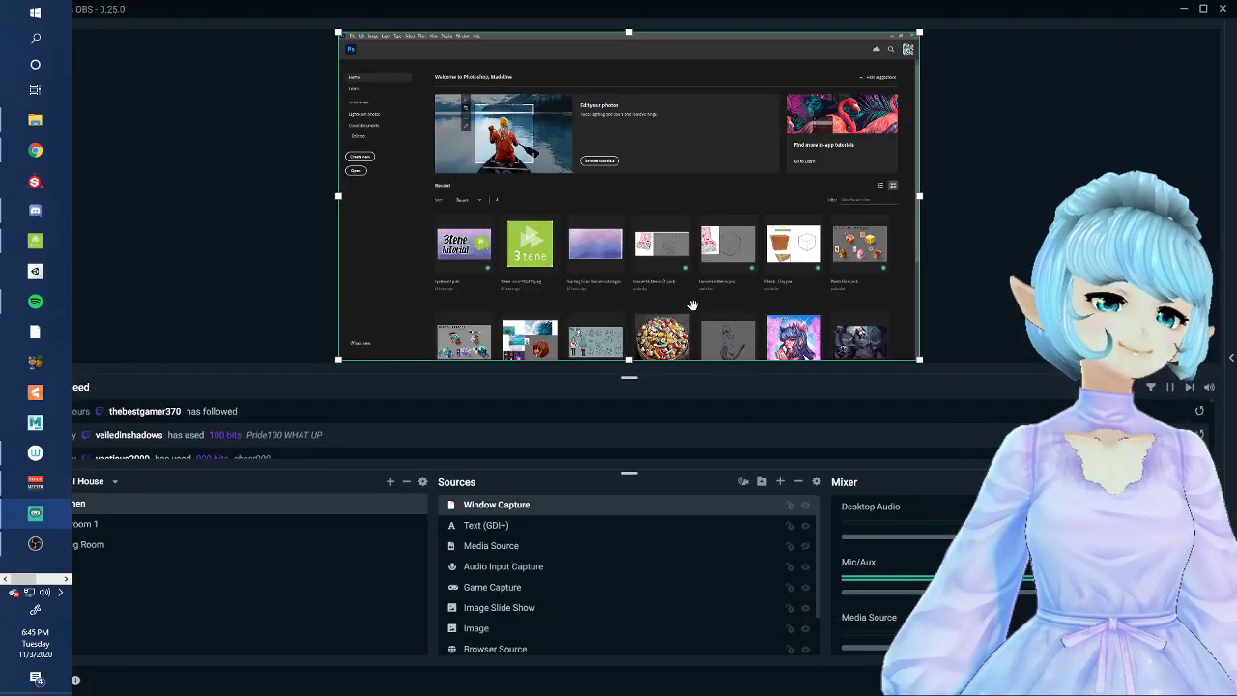
pyautogui.moveTo(914, 29); pyautogui.dragTo(732, 129)
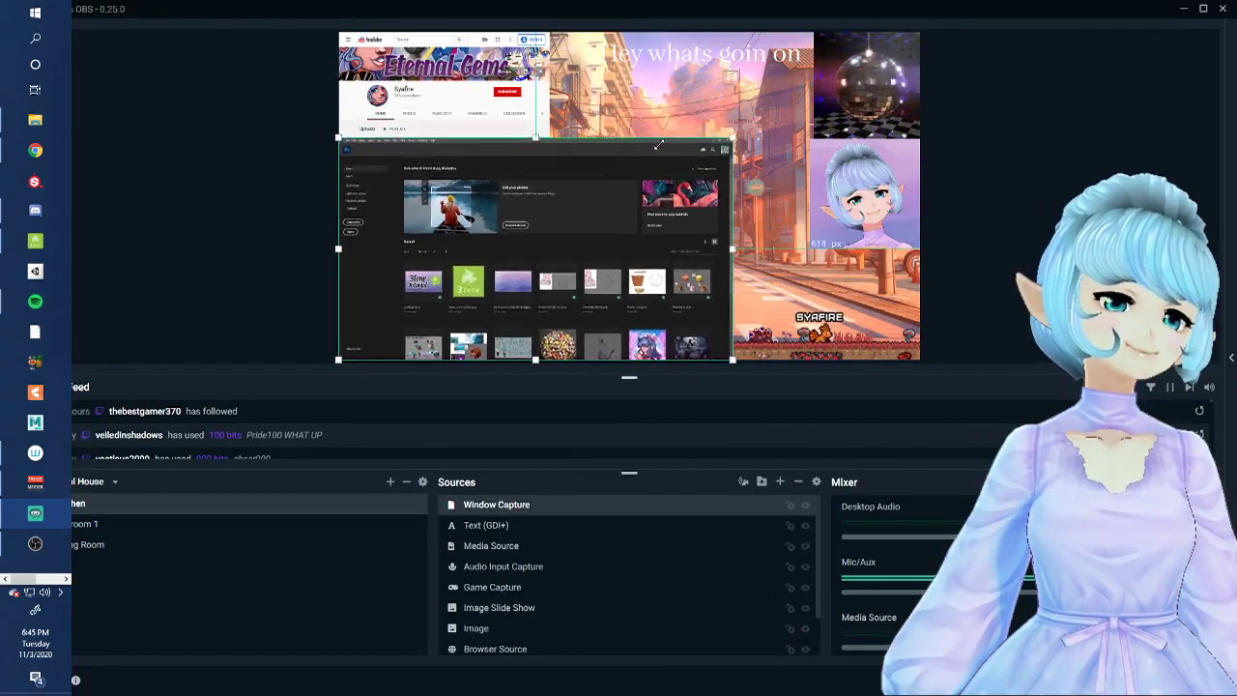
pyautogui.moveTo(598, 211); pyautogui.dragTo(657, 205)
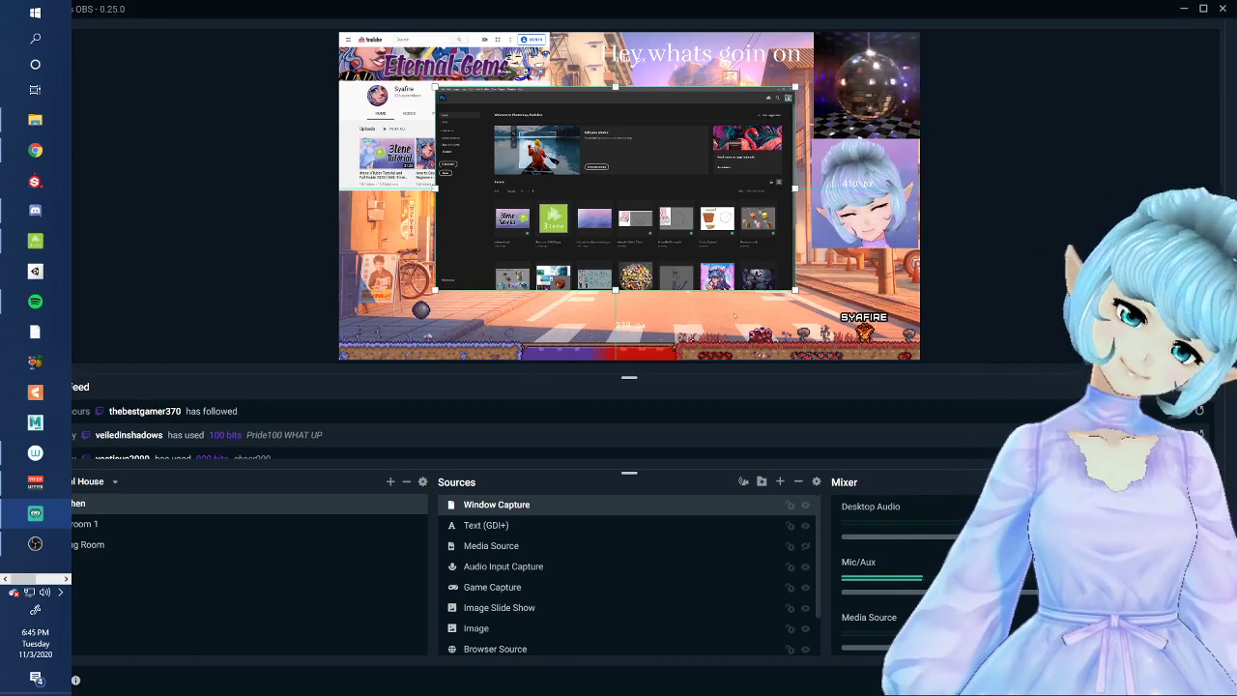
# - Switch to Photoshop, open Special_Effects_Collection.psdc, and return to Streamlabs OBS
pyautogui.click(34, 181)
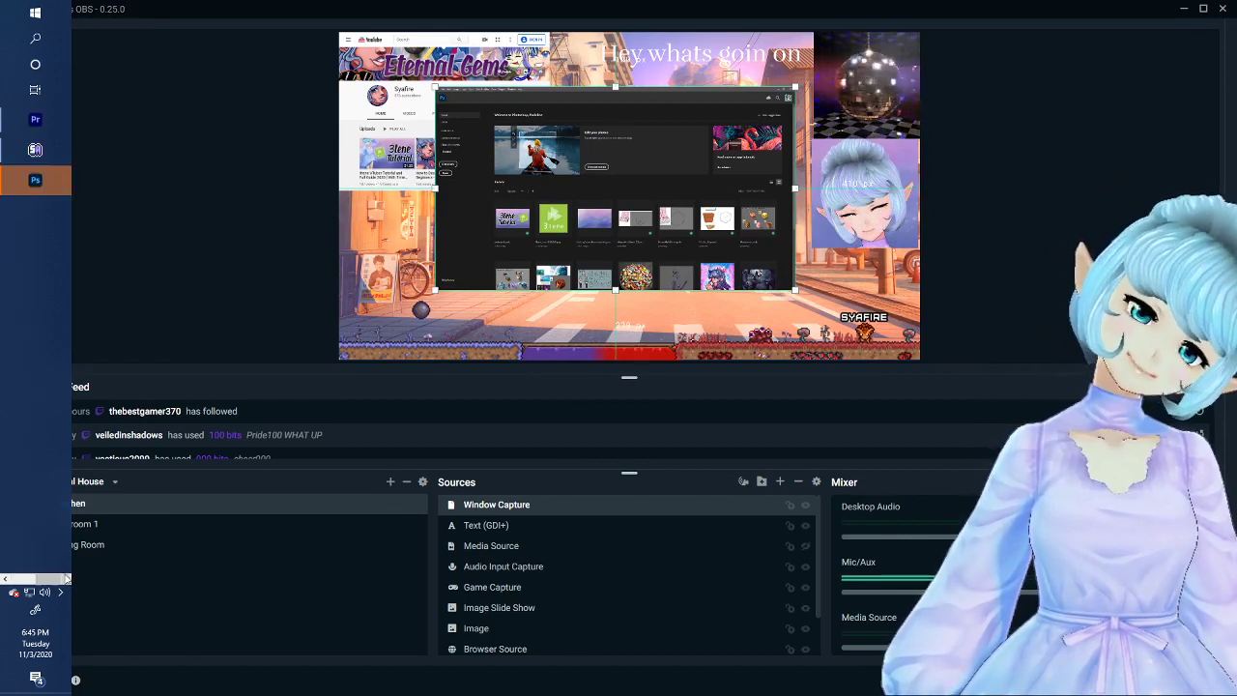
pyautogui.hotkey('alt', 'Tab')
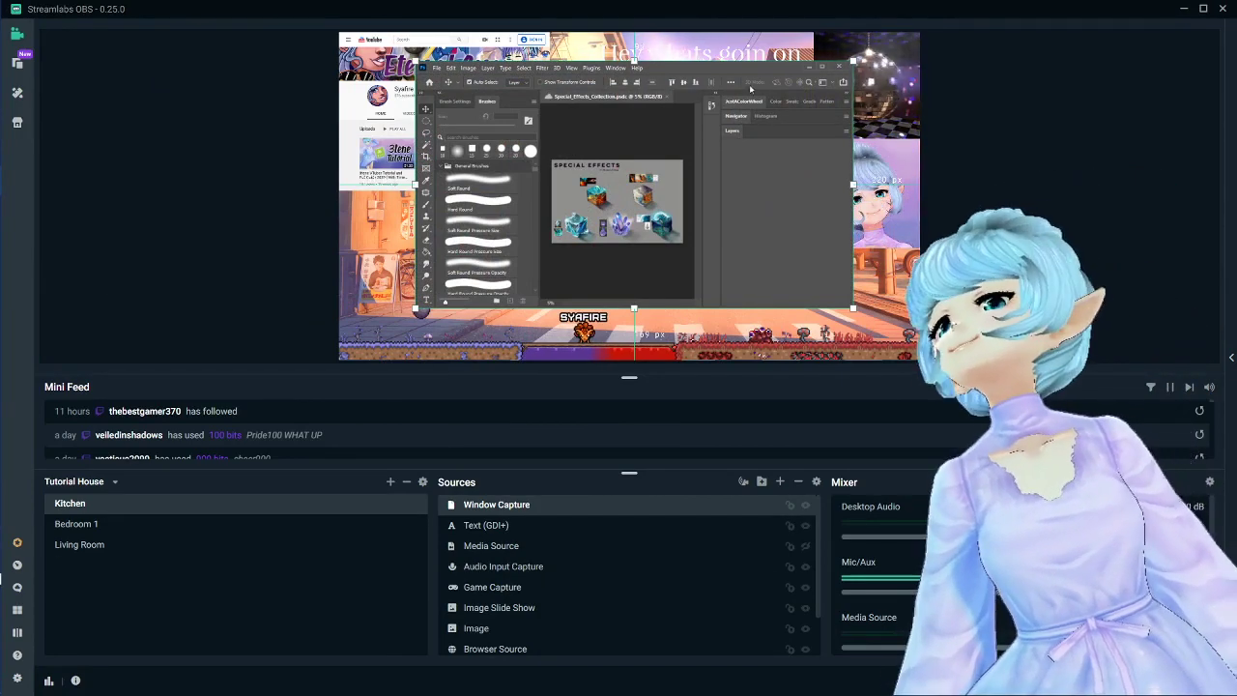
# - Shrink the window capture slightly and reposition it over the middle of the canvas
pyautogui.moveTo(653, 185); pyautogui.dragTo(680, 200)
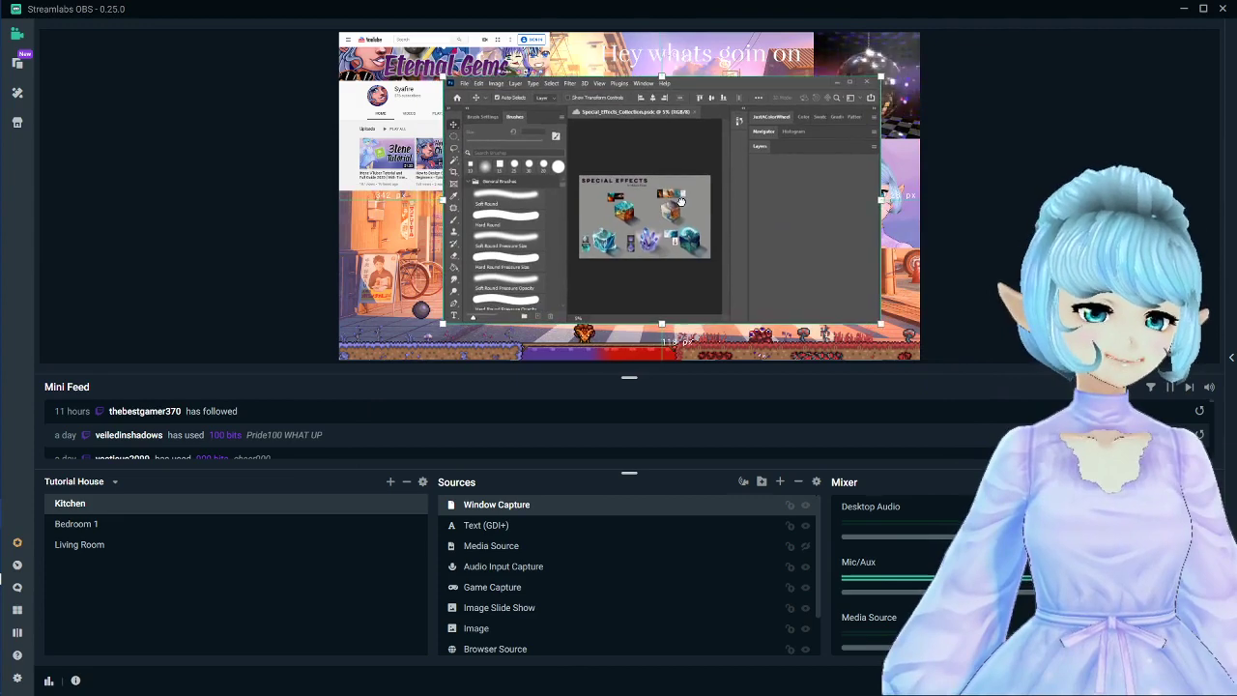
pyautogui.moveTo(880, 76); pyautogui.dragTo(854, 92)
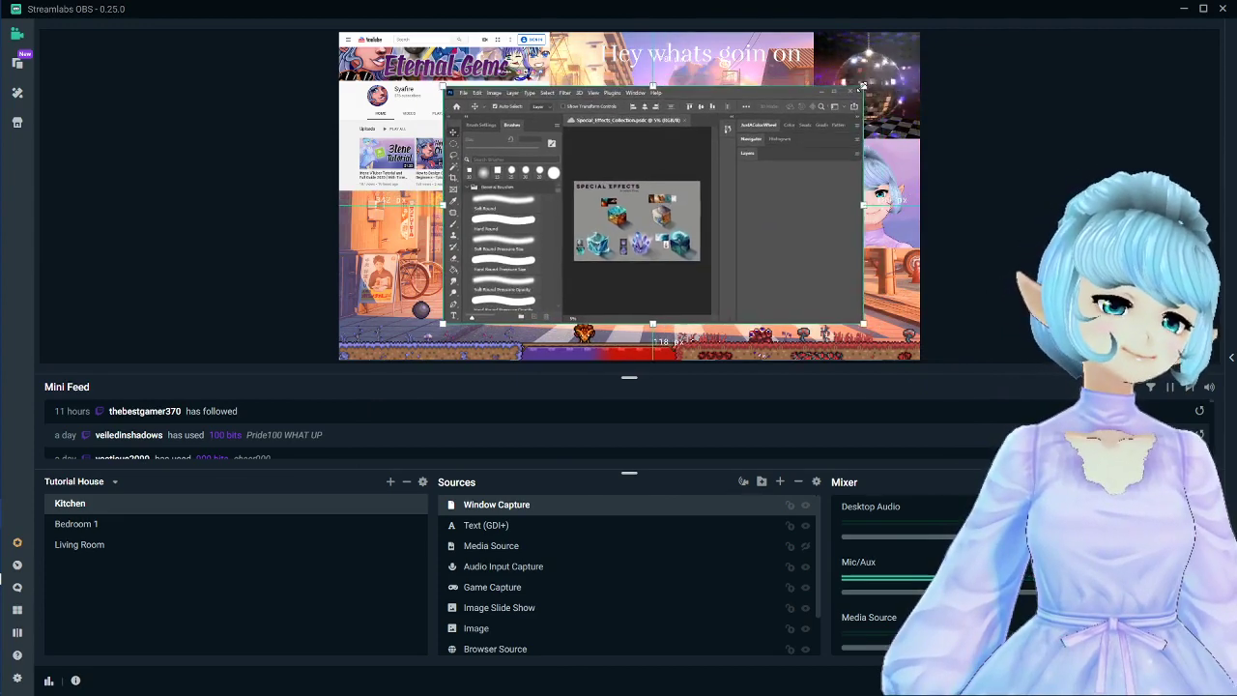
pyautogui.moveTo(716, 184)
pyautogui.mouseDown()
pyautogui.moveTo(708, 159)
pyautogui.moveTo(698, 170)
pyautogui.mouseUp()
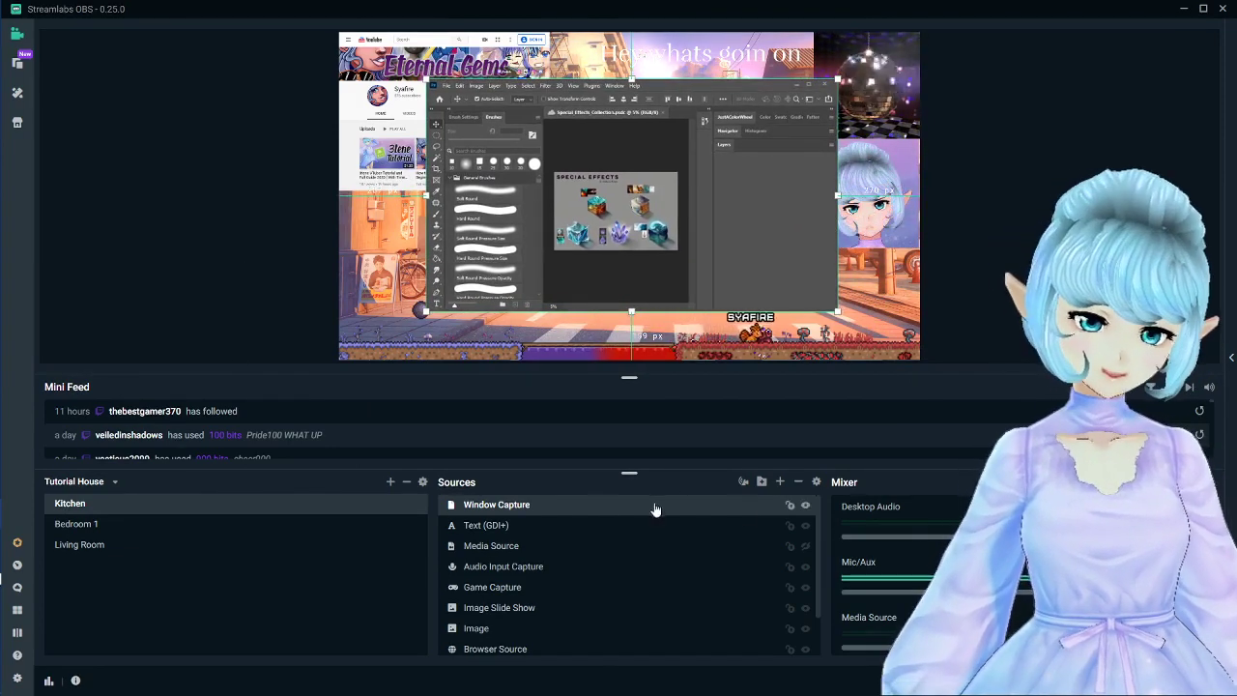
# - Add a Video Capture Device source to the Kitchen scene under its default name
pyautogui.click(816, 481)
pyautogui.click(671, 284)
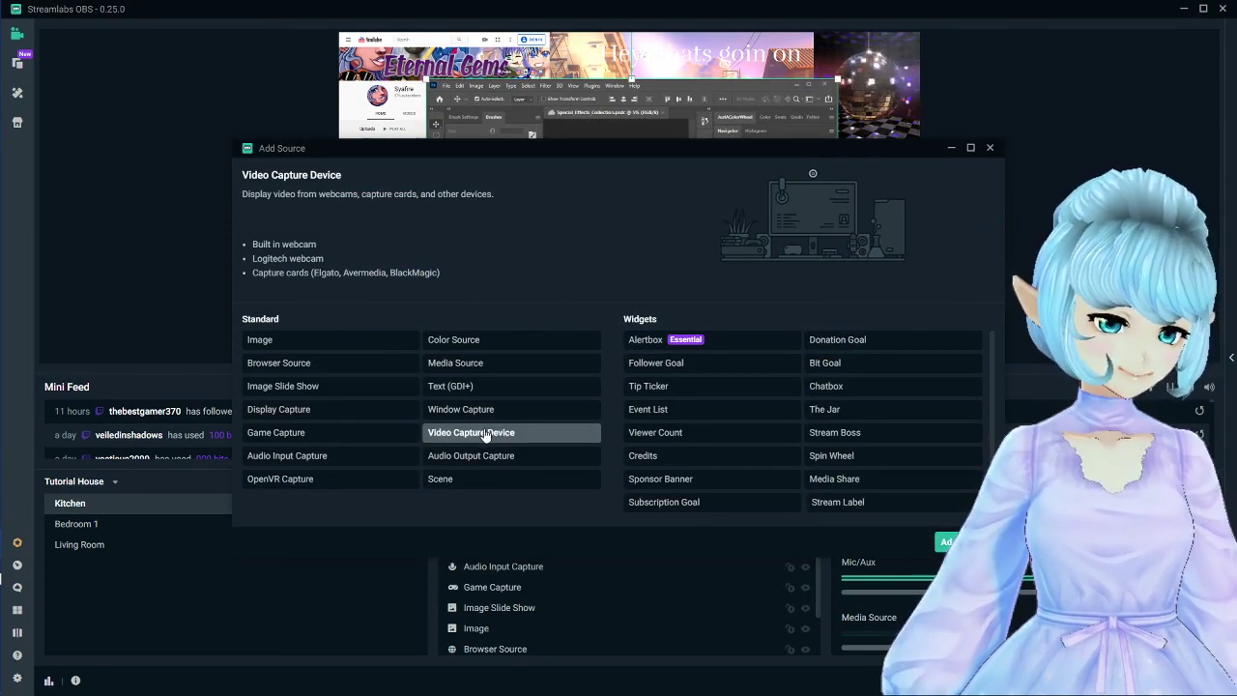
pyautogui.doubleClick(485, 434)
pyautogui.click(771, 436)
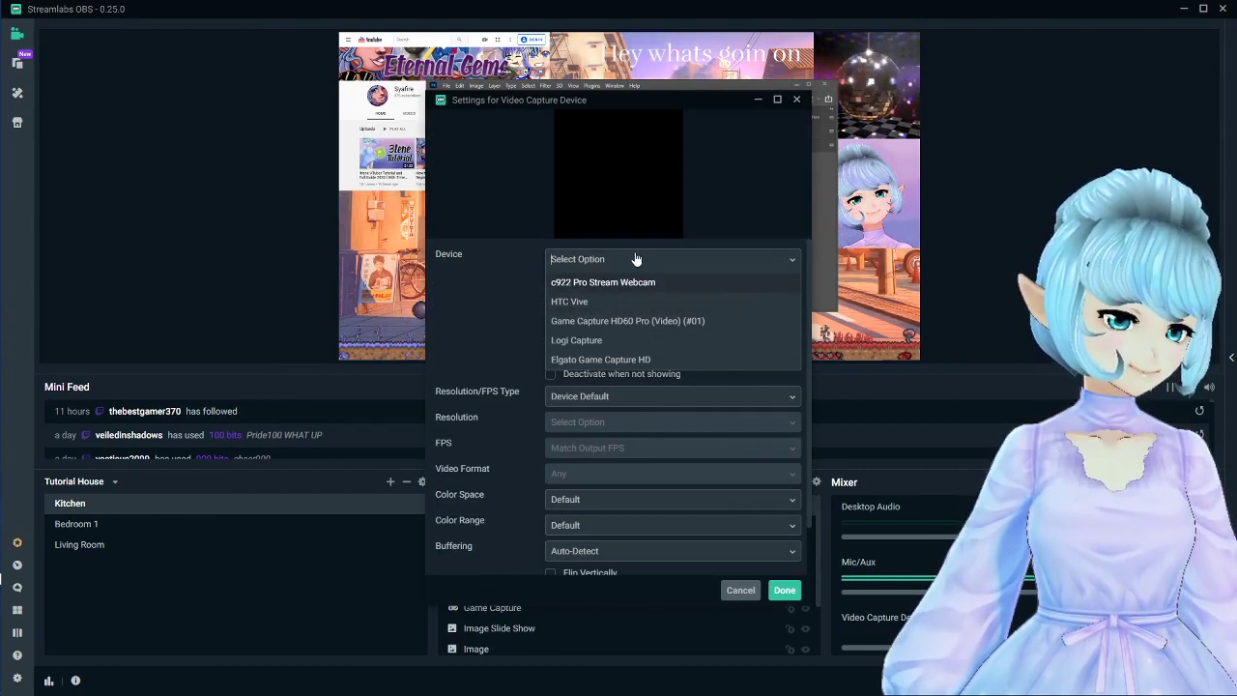
pyautogui.click(791, 264)
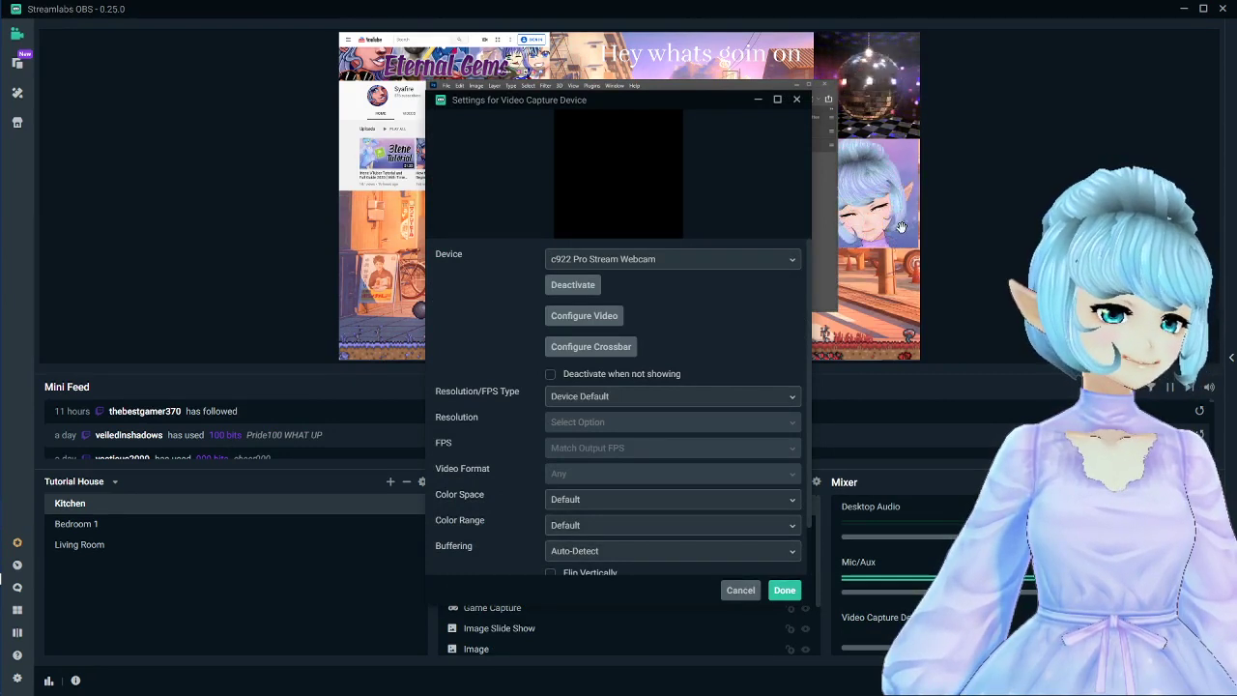
pyautogui.click(649, 269)
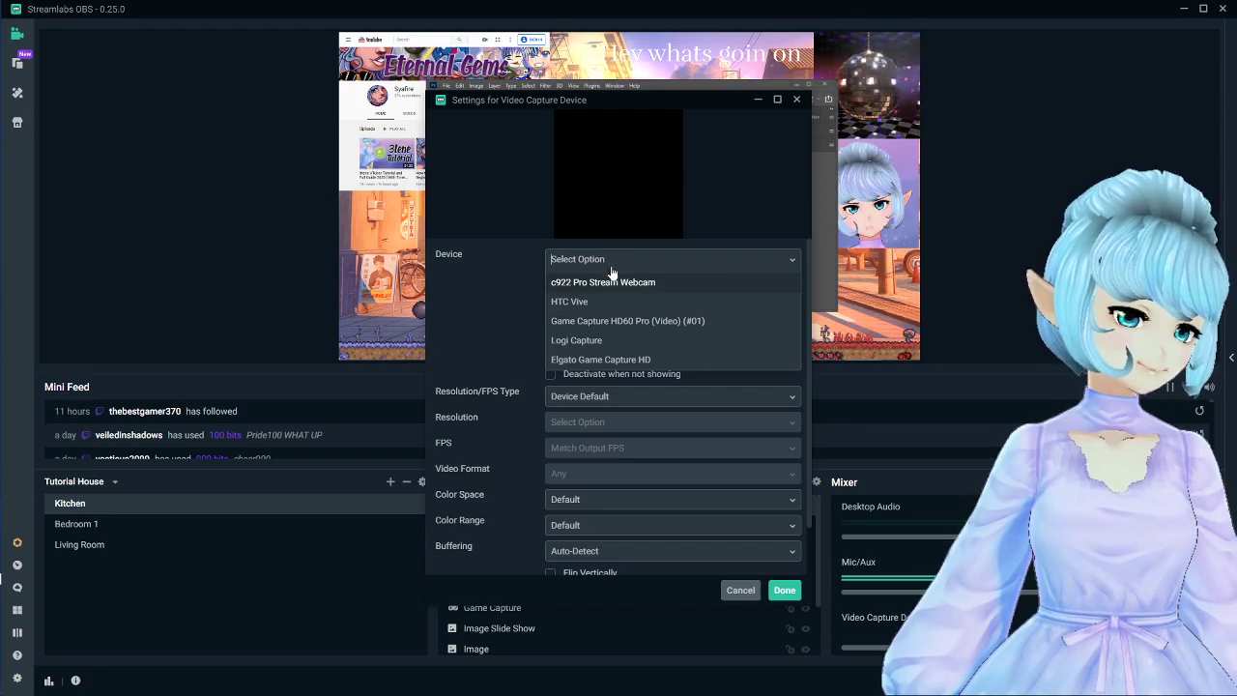
pyautogui.click(793, 281)
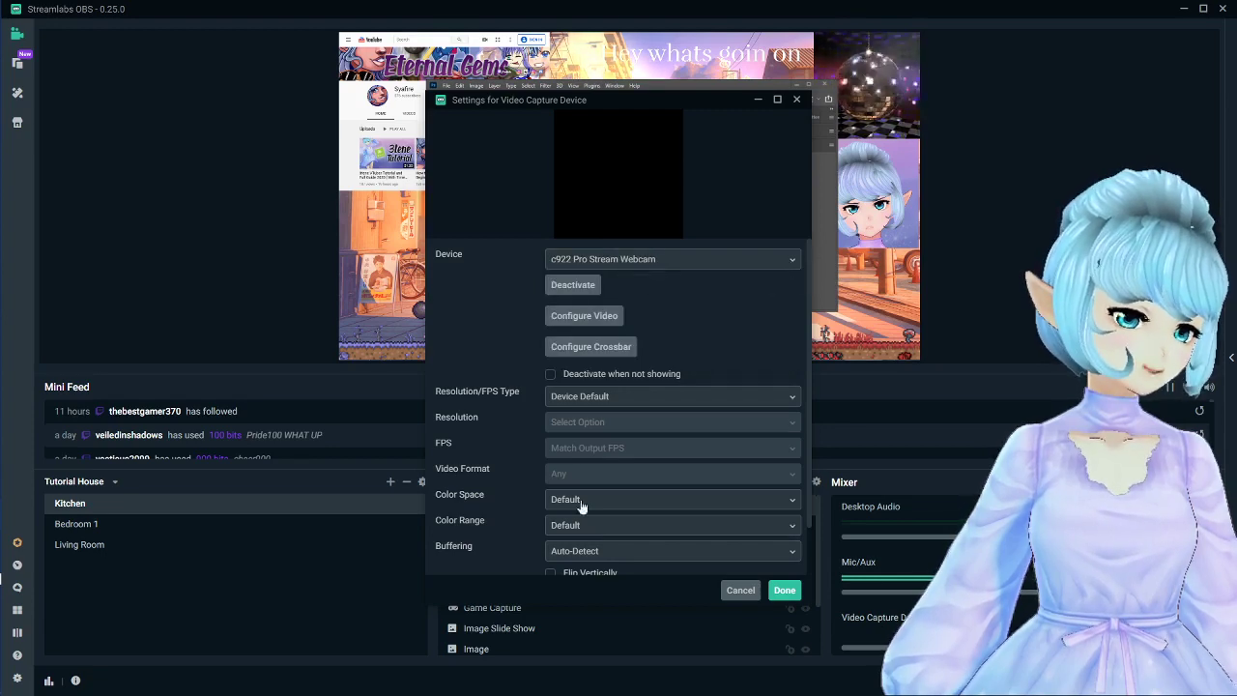
pyautogui.scroll(-2, 580, 506)
pyautogui.scroll(2, 600, 512)
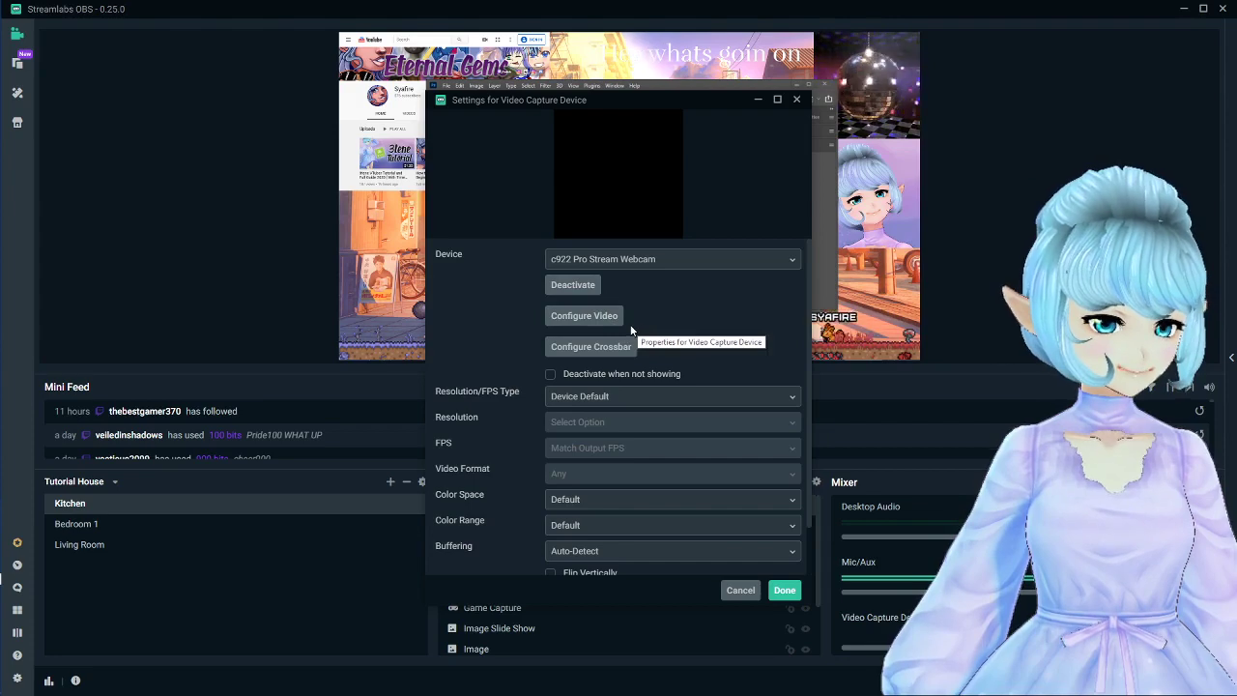
pyautogui.scroll(-2, 621, 303)
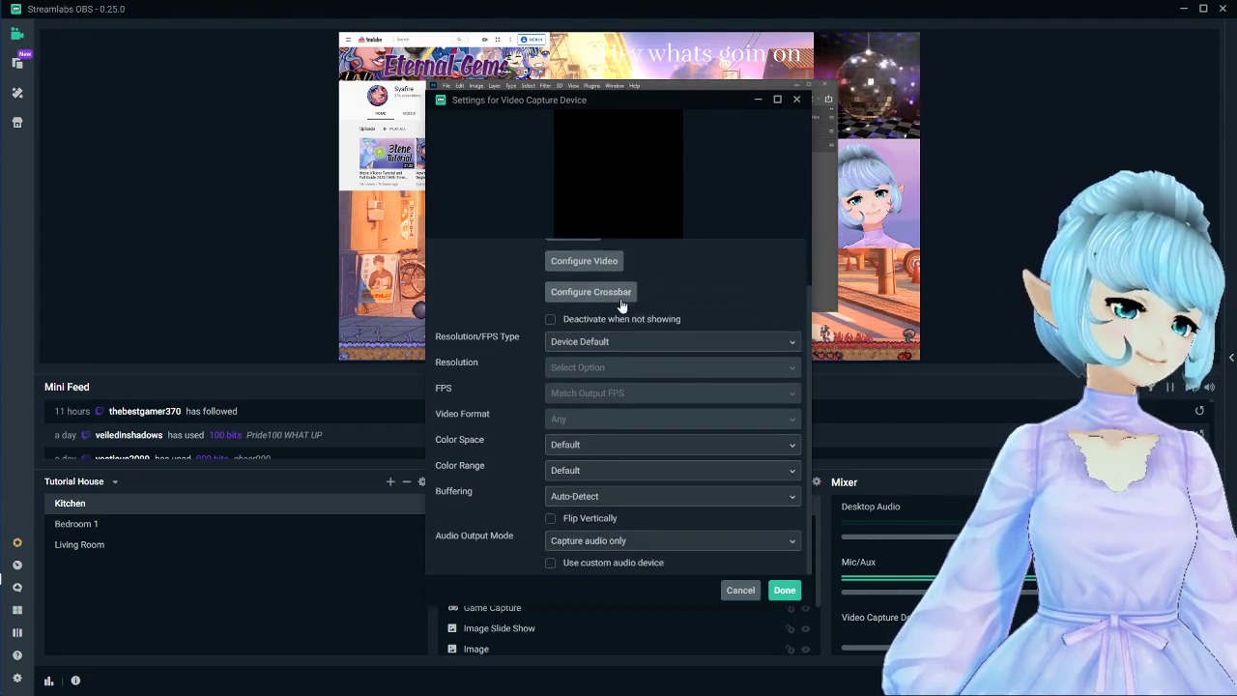
pyautogui.scroll(2, 596, 278)
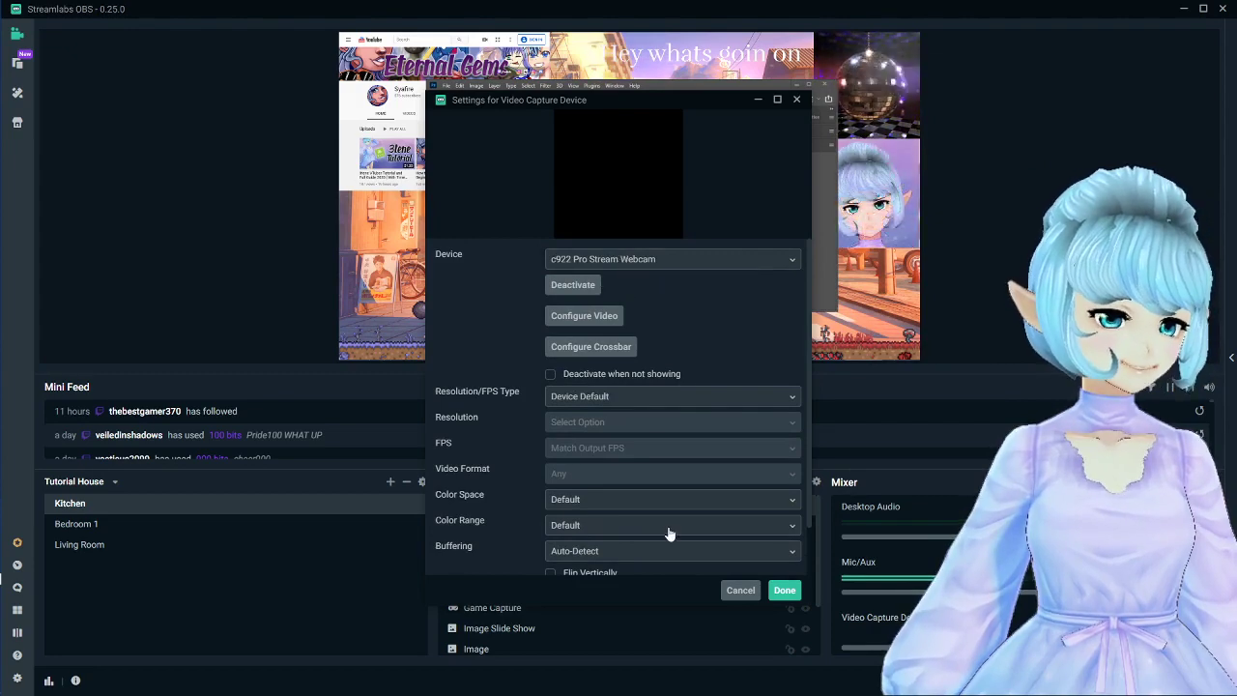
pyautogui.scroll(-2, 664, 522)
pyautogui.scroll(2, 663, 506)
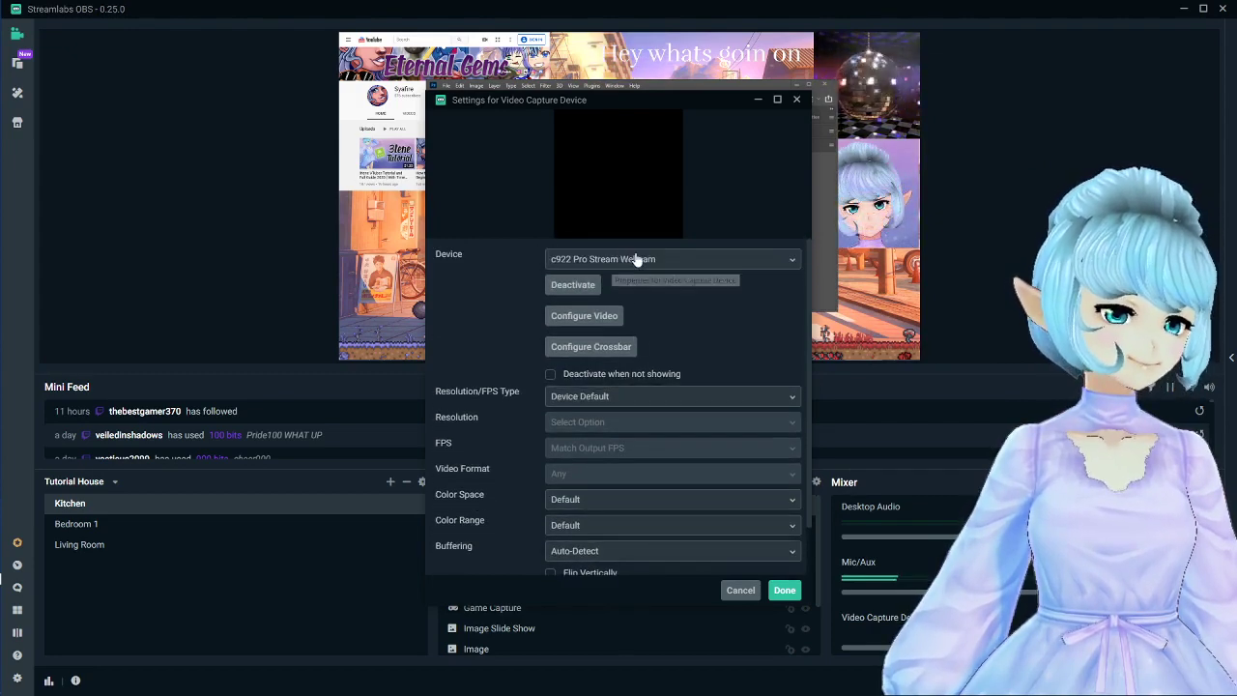
pyautogui.click(637, 258)
pyautogui.click(638, 283)
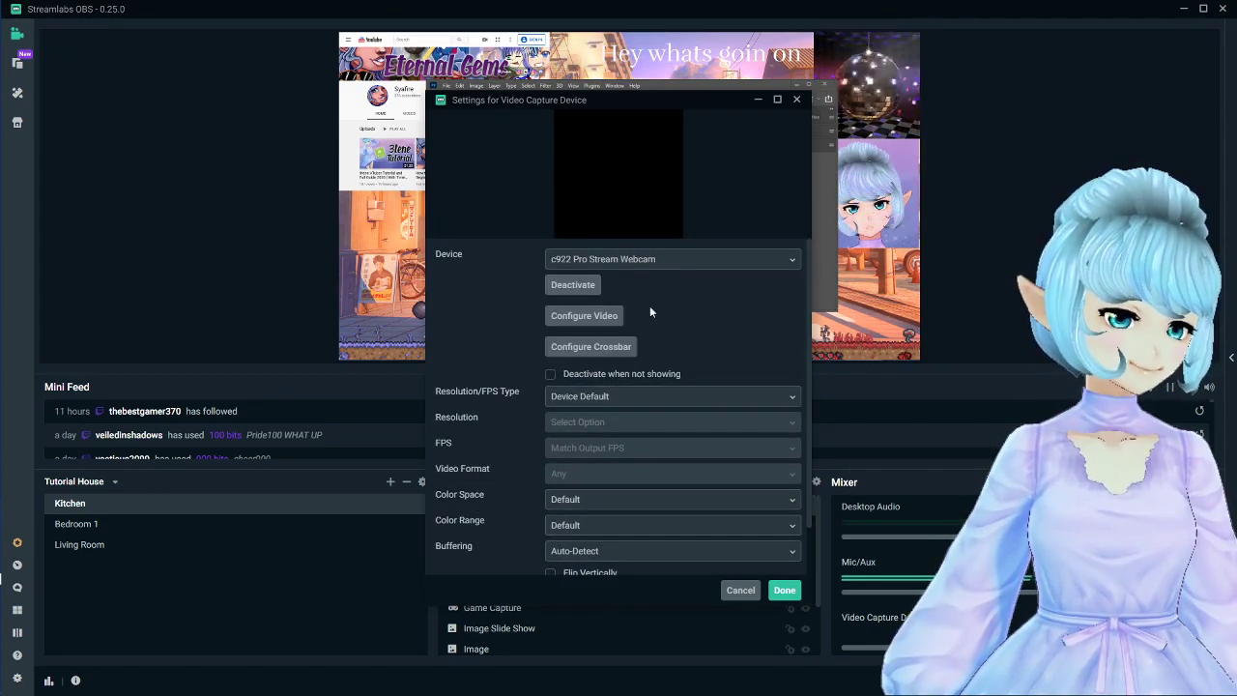
pyautogui.click(783, 590)
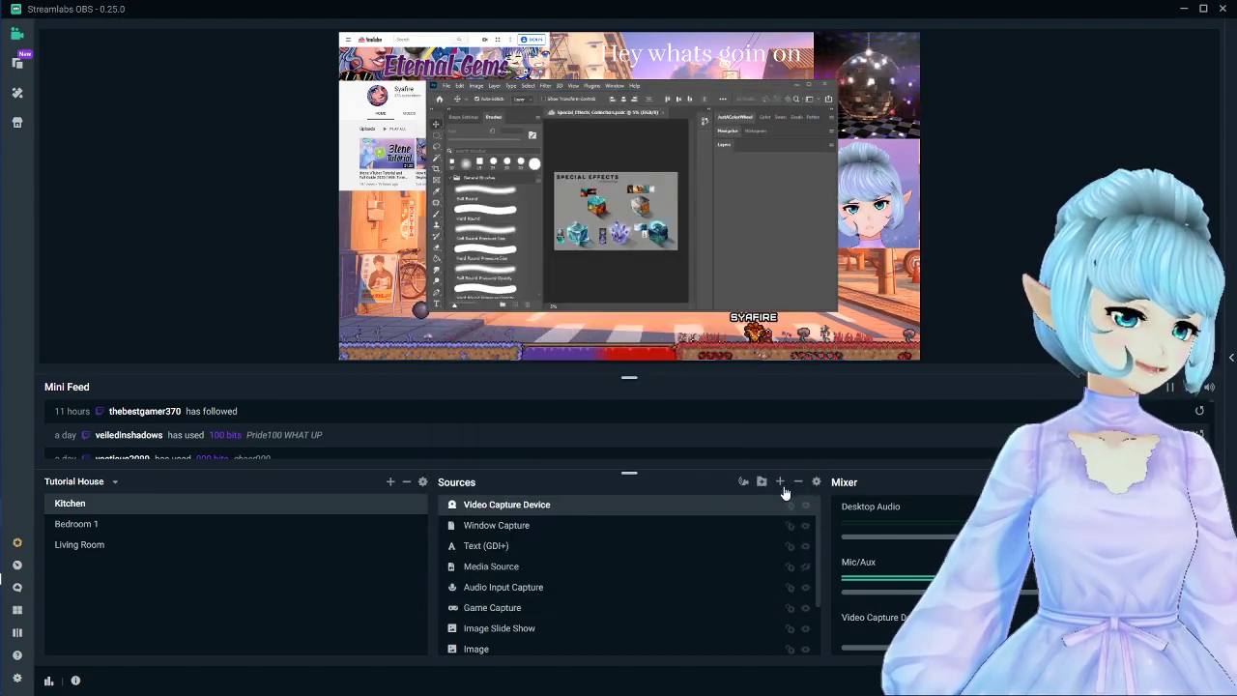
# - Add the existing Bedroom 1 scene as a source in the Kitchen scene
pyautogui.click(782, 483)
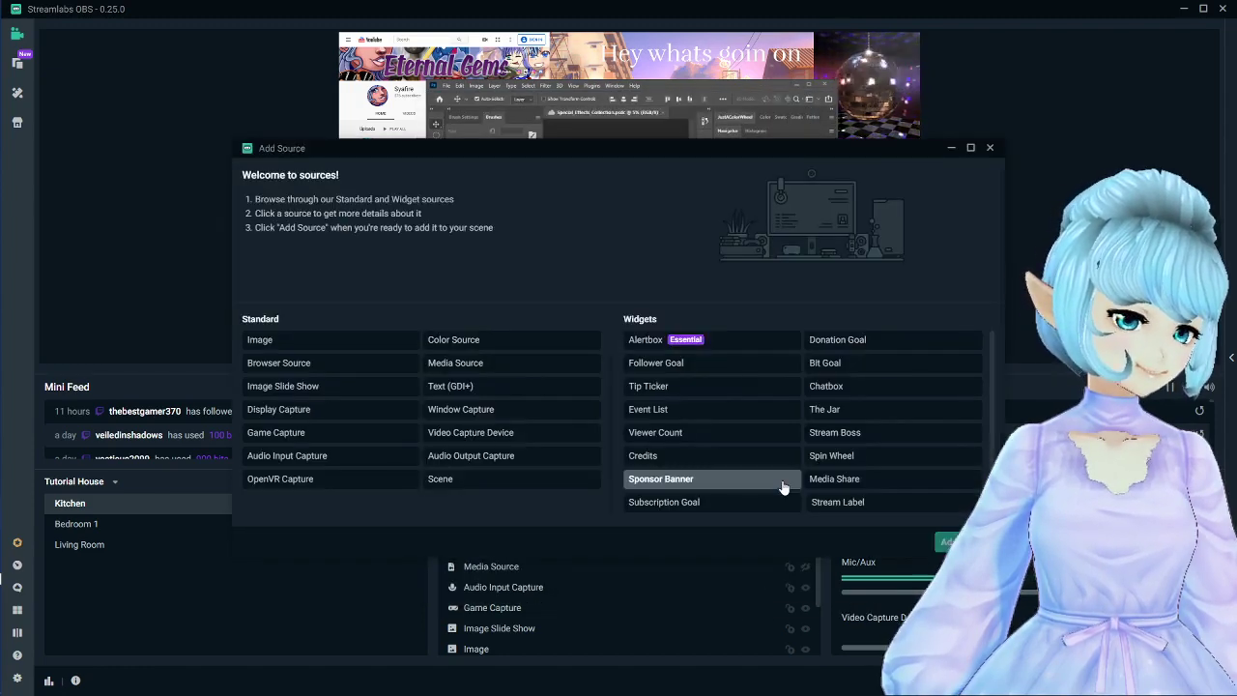
pyautogui.click(499, 467)
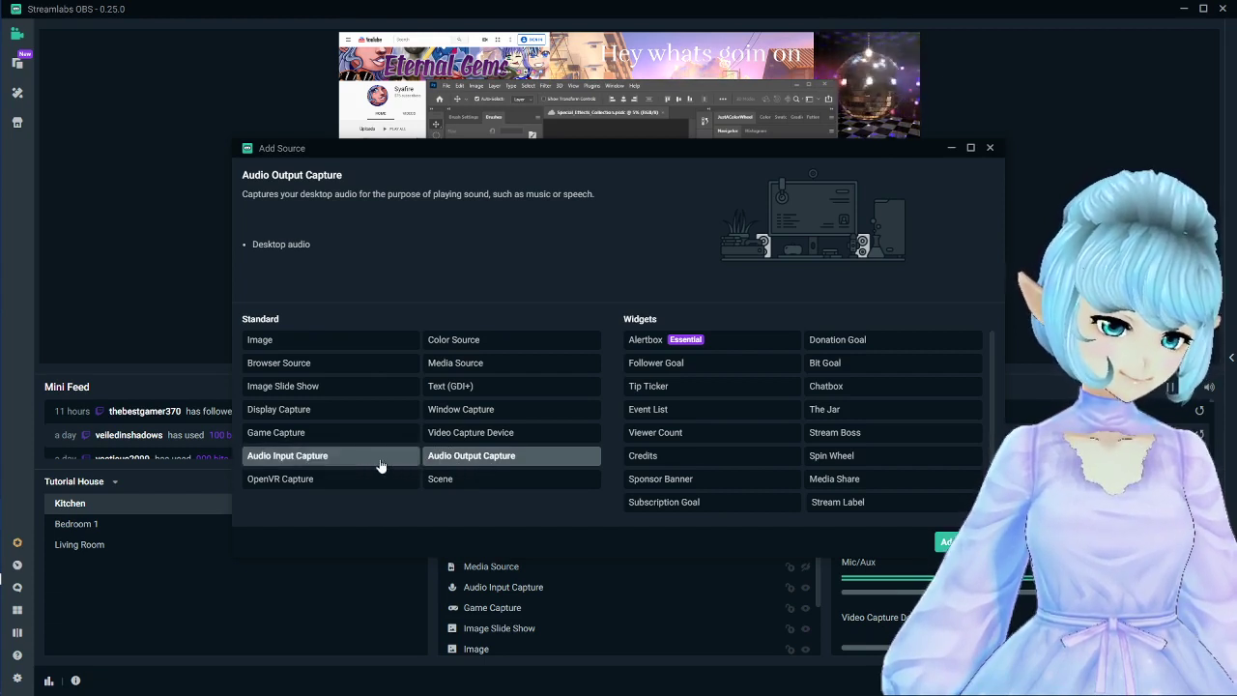
pyautogui.click(478, 479)
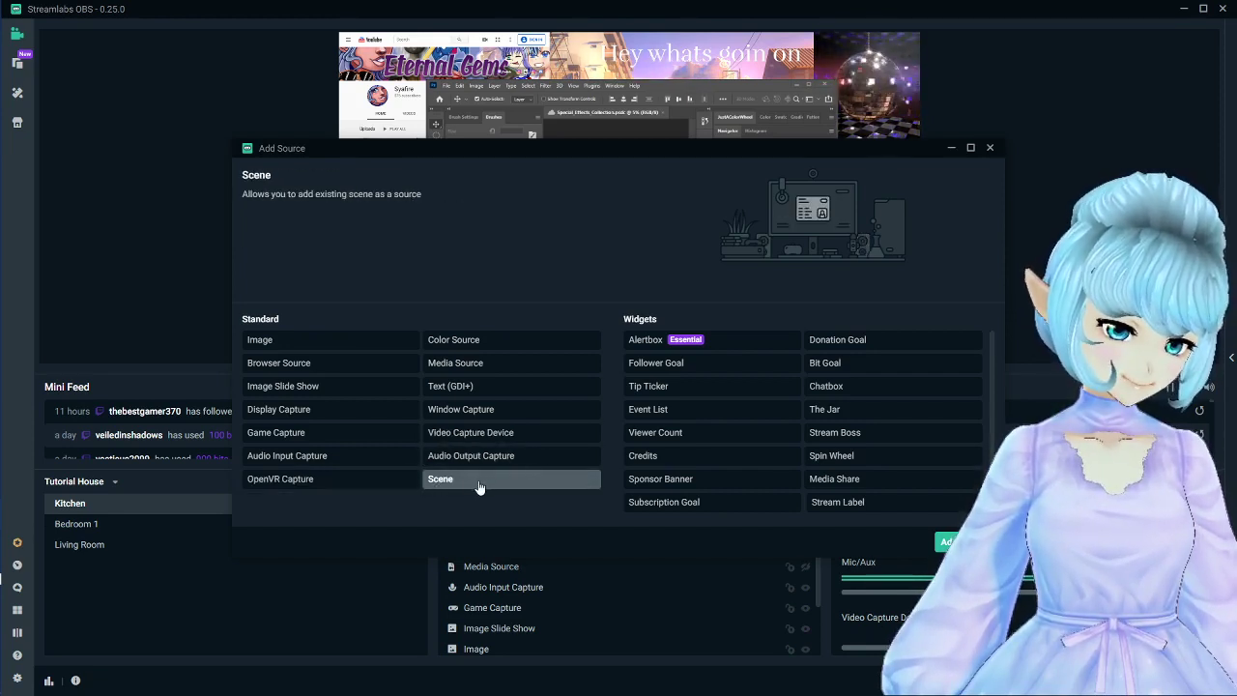
pyautogui.click(947, 541)
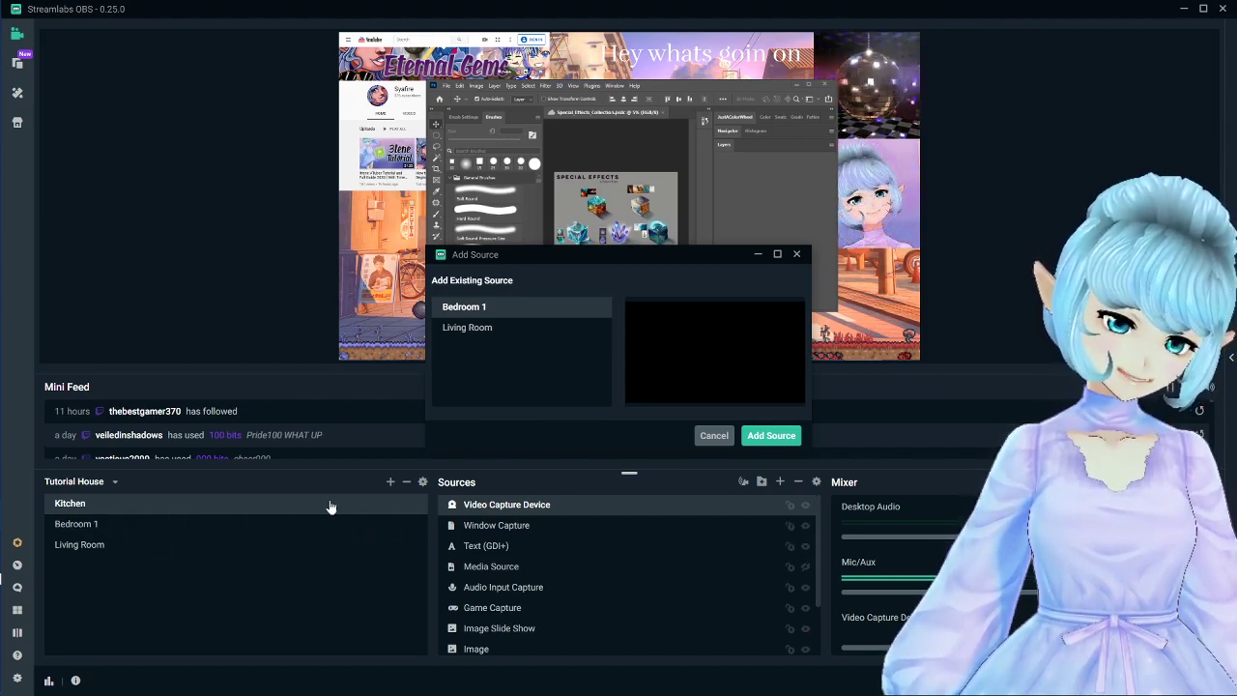
pyautogui.click(770, 435)
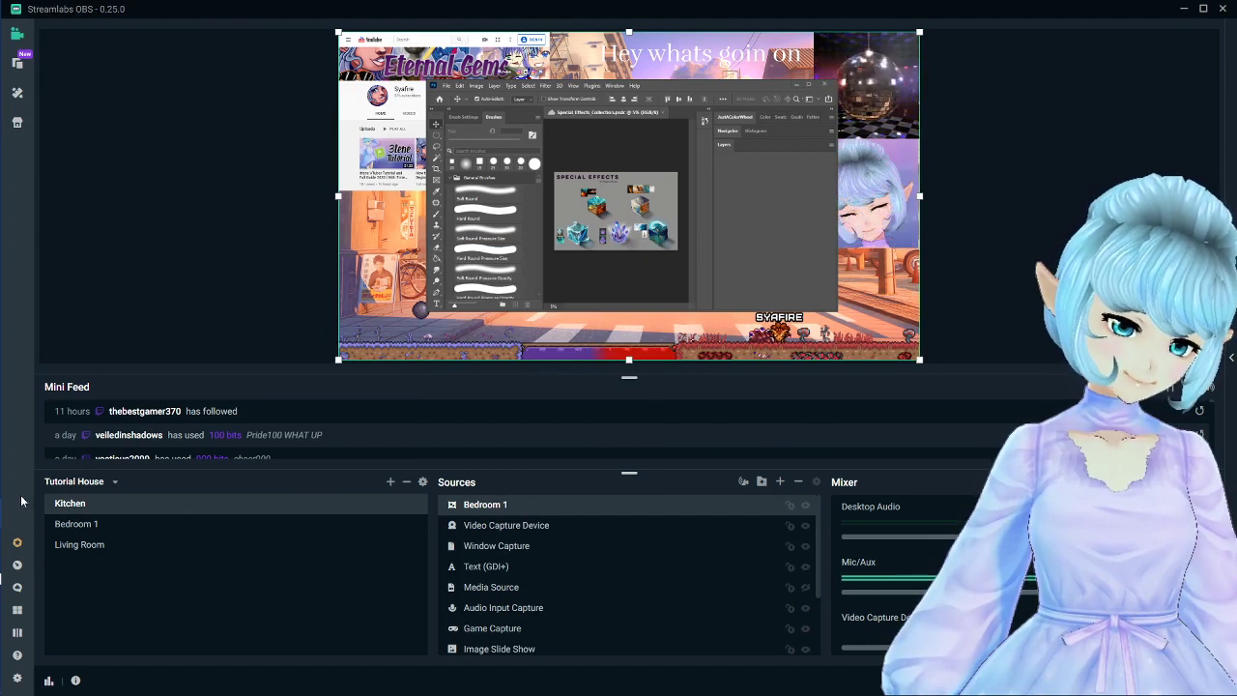
# - Lock the Bedroom 1 source, check the options available for it, and unlock it again
pyautogui.click(790, 506)
pyautogui.moveTo(790, 510); pyautogui.dragTo(701, 510)
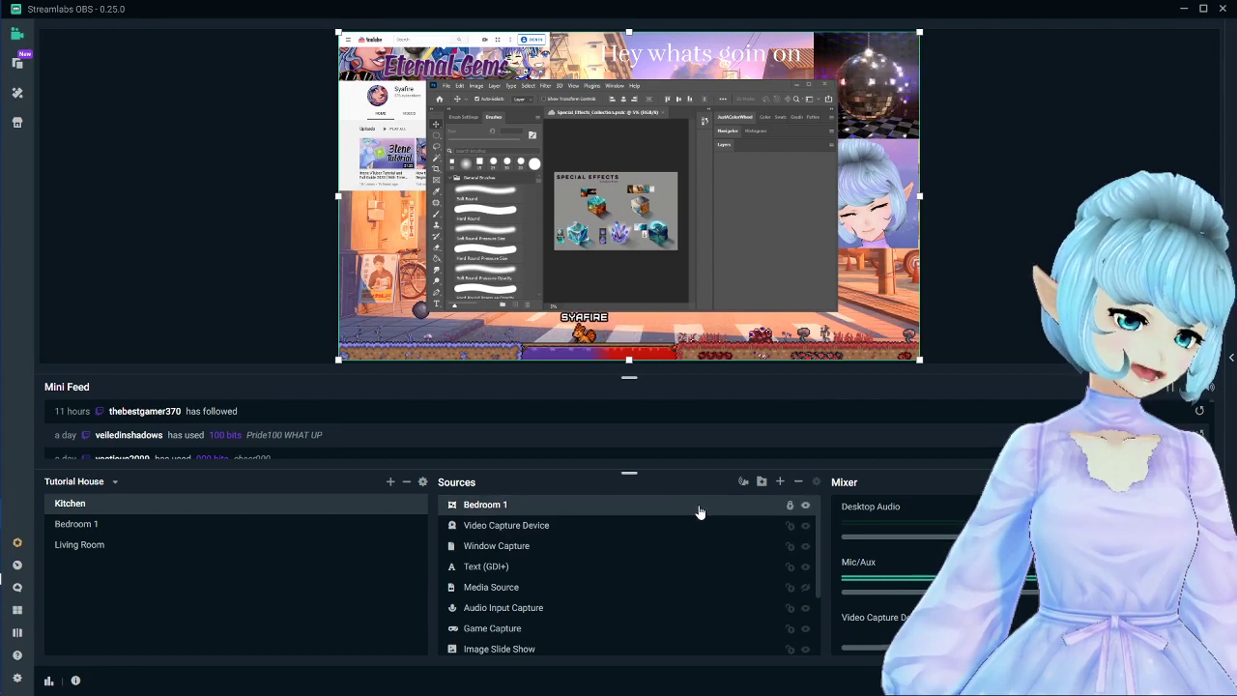
pyautogui.rightClick(714, 509)
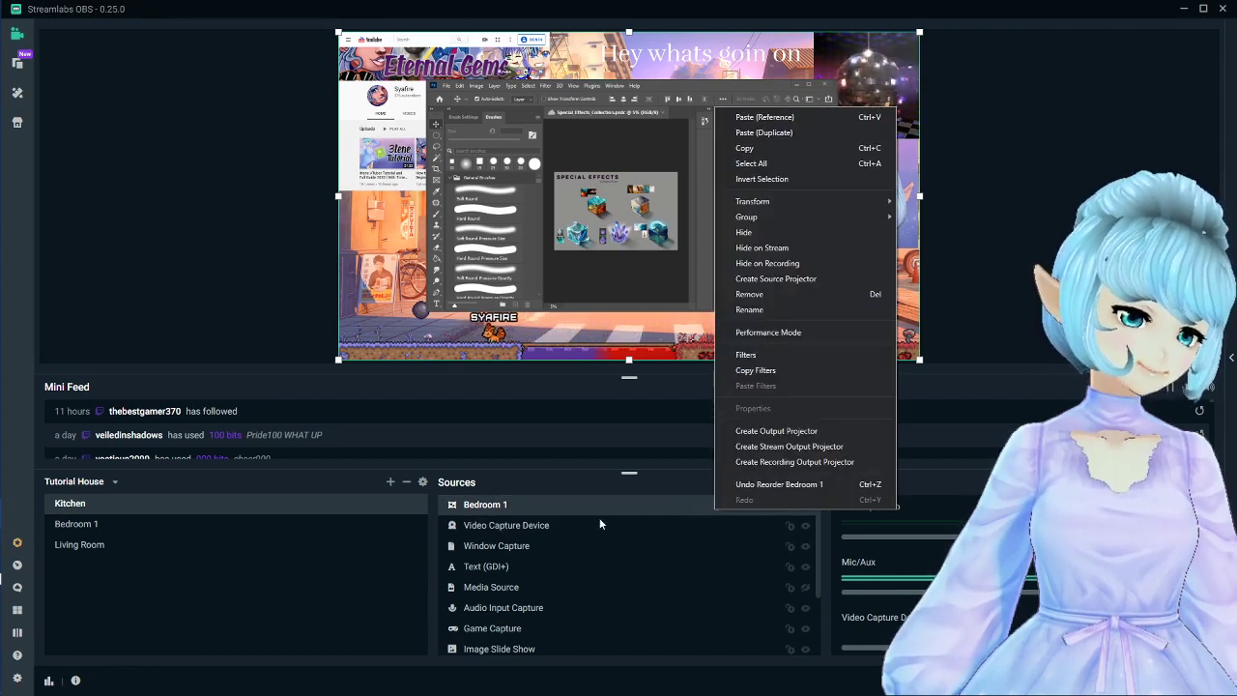
pyautogui.click(638, 512)
pyautogui.click(791, 506)
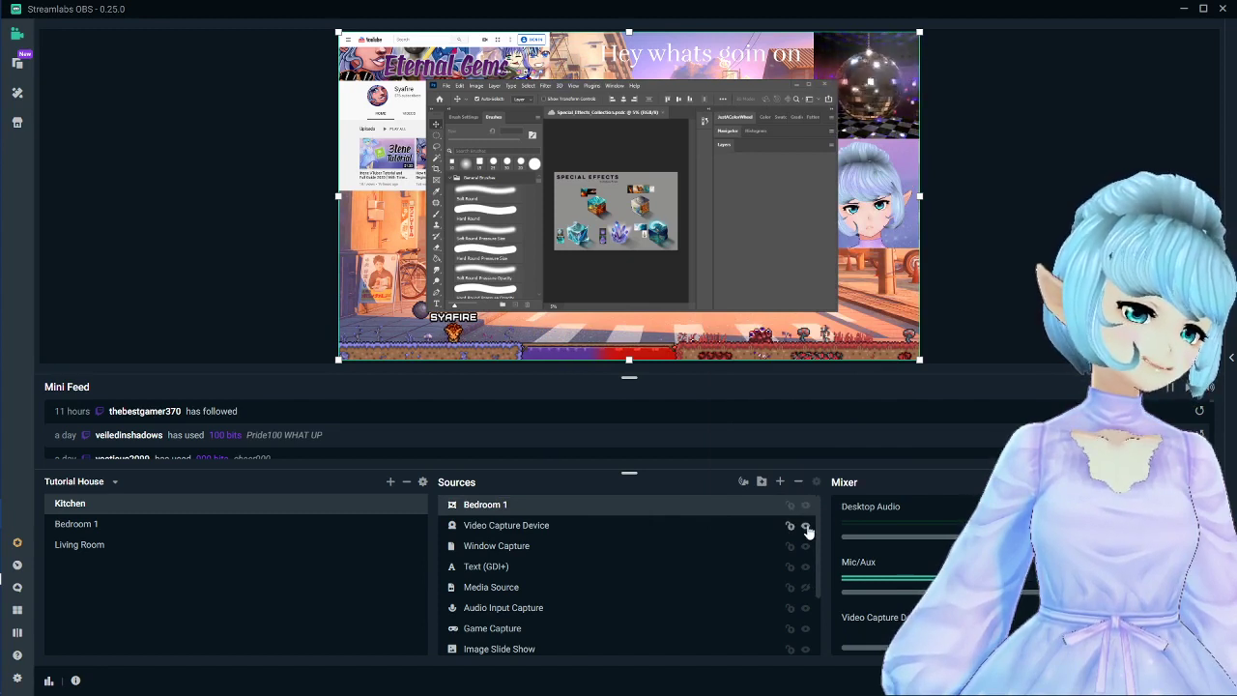
# - Try the visibility toggles on the Video Capture Device, Text (GDI+) and Image Slide Show sources, restoring the text after hiding it
pyautogui.click(806, 527)
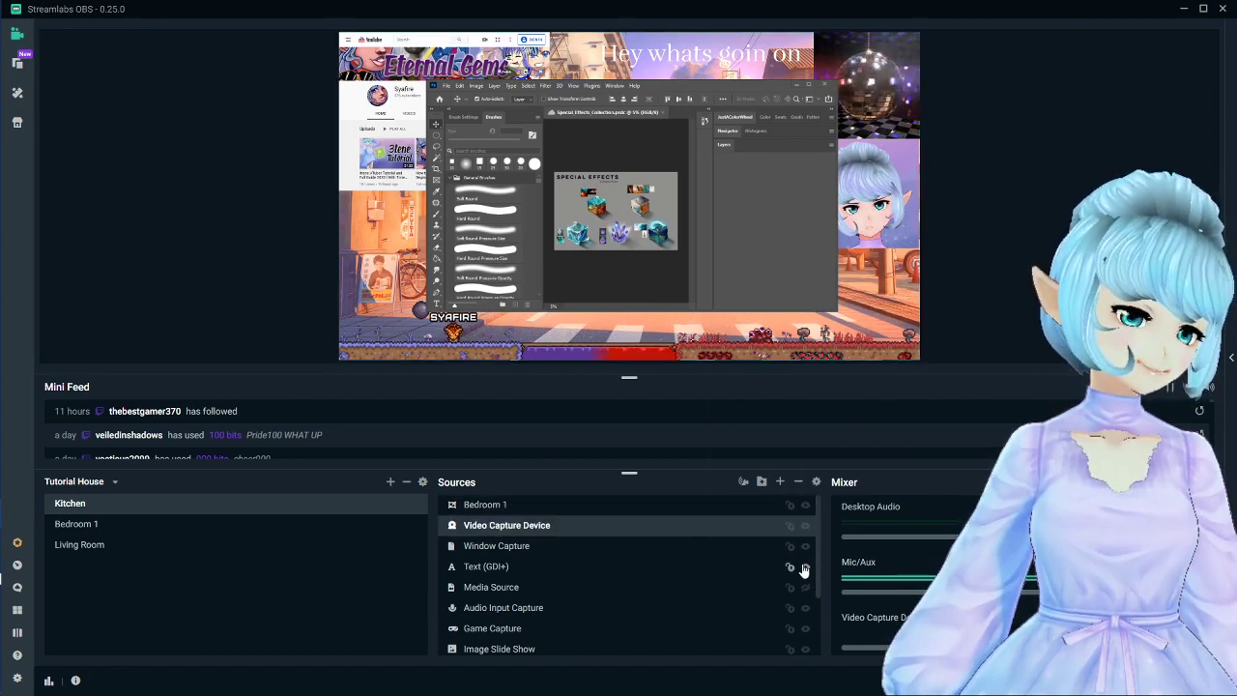
pyautogui.click(804, 570)
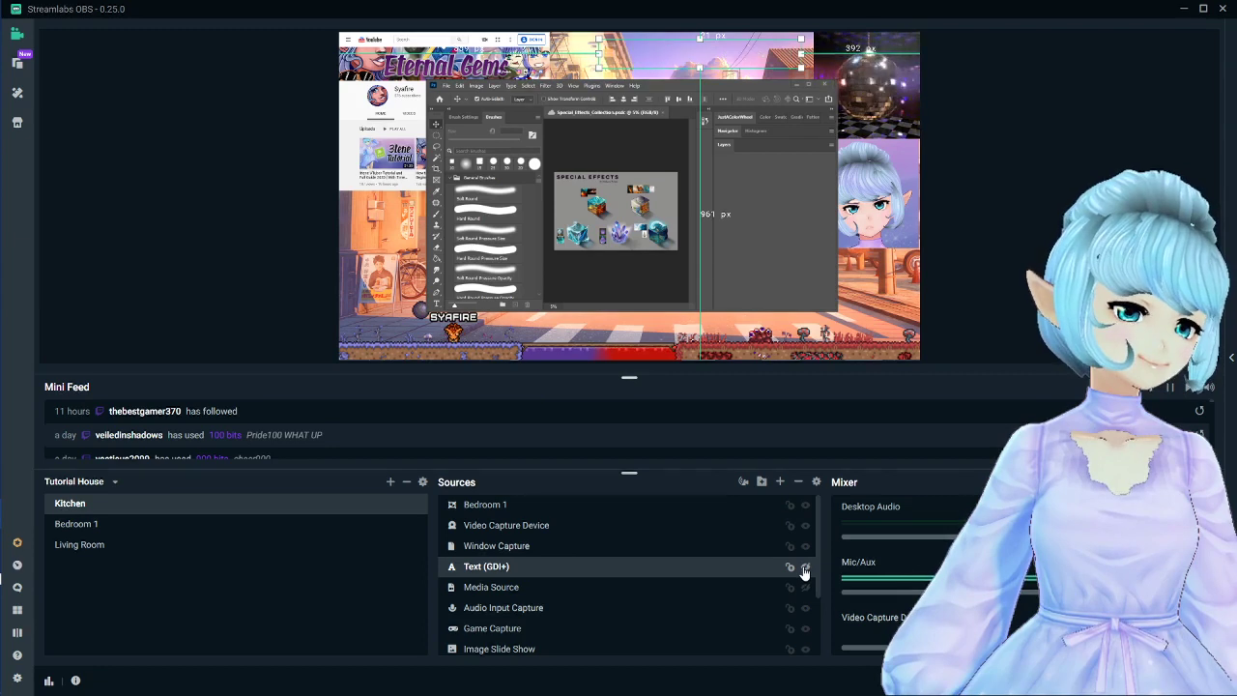
pyautogui.click(804, 570)
pyautogui.scroll(-3, 798, 589)
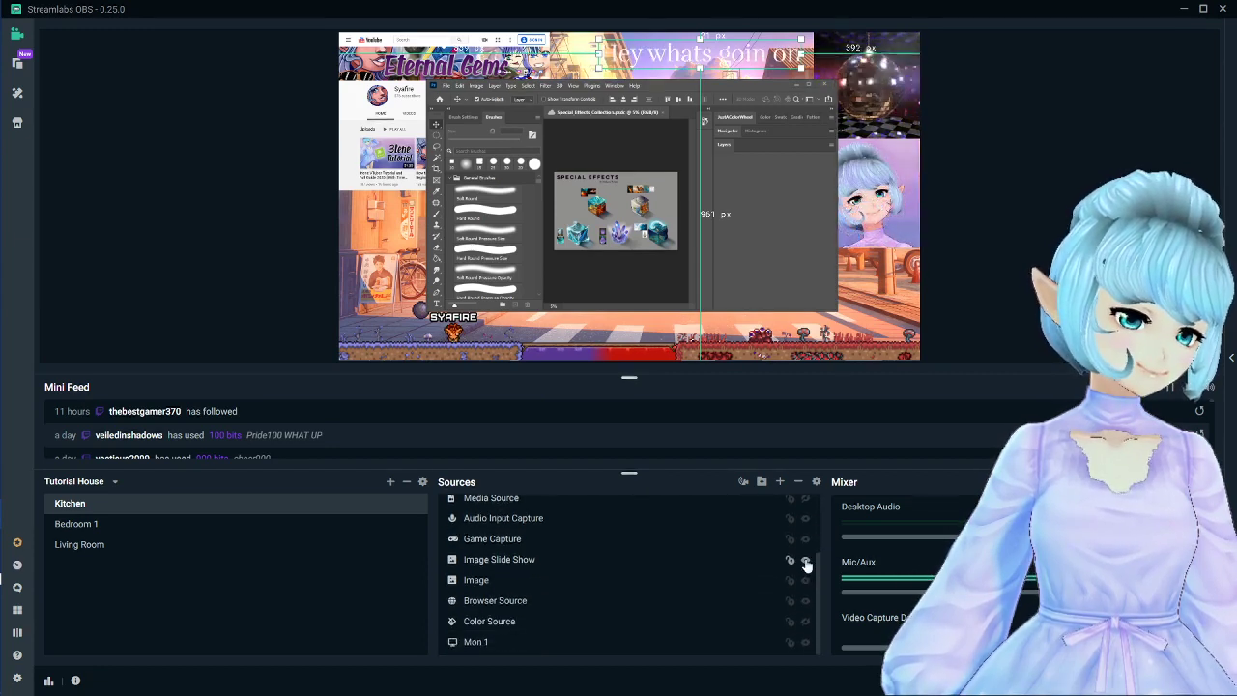
pyautogui.click(805, 566)
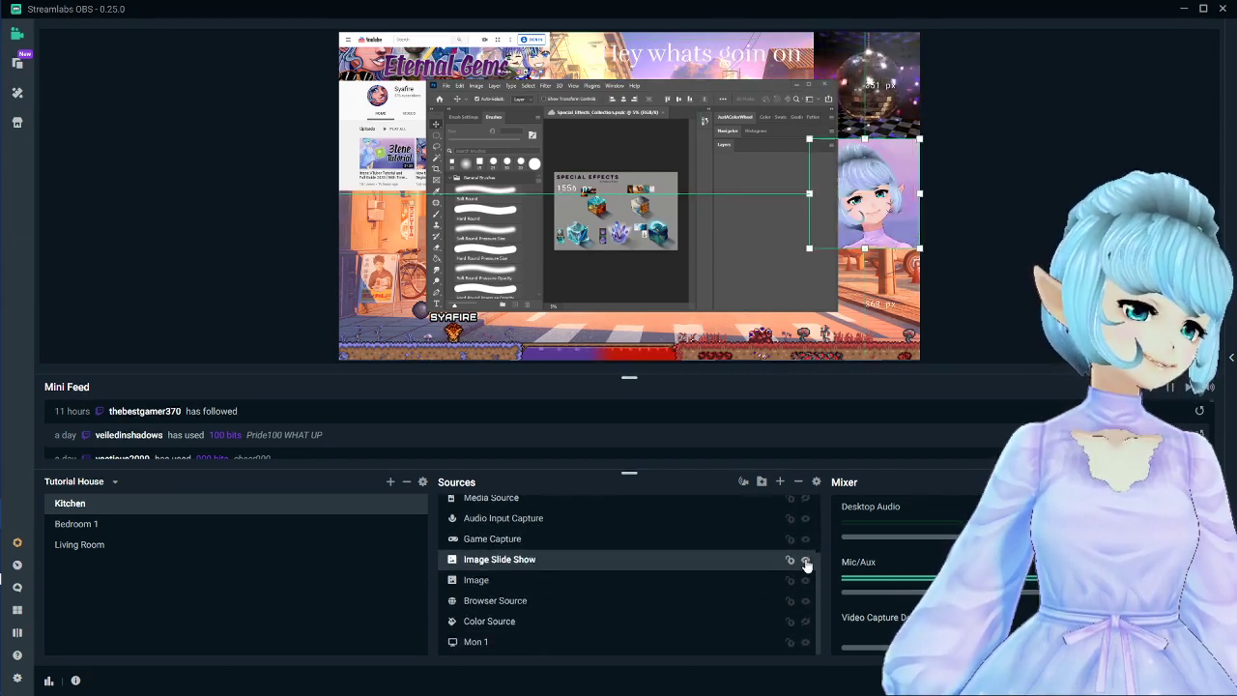
pyautogui.scroll(3, 800, 555)
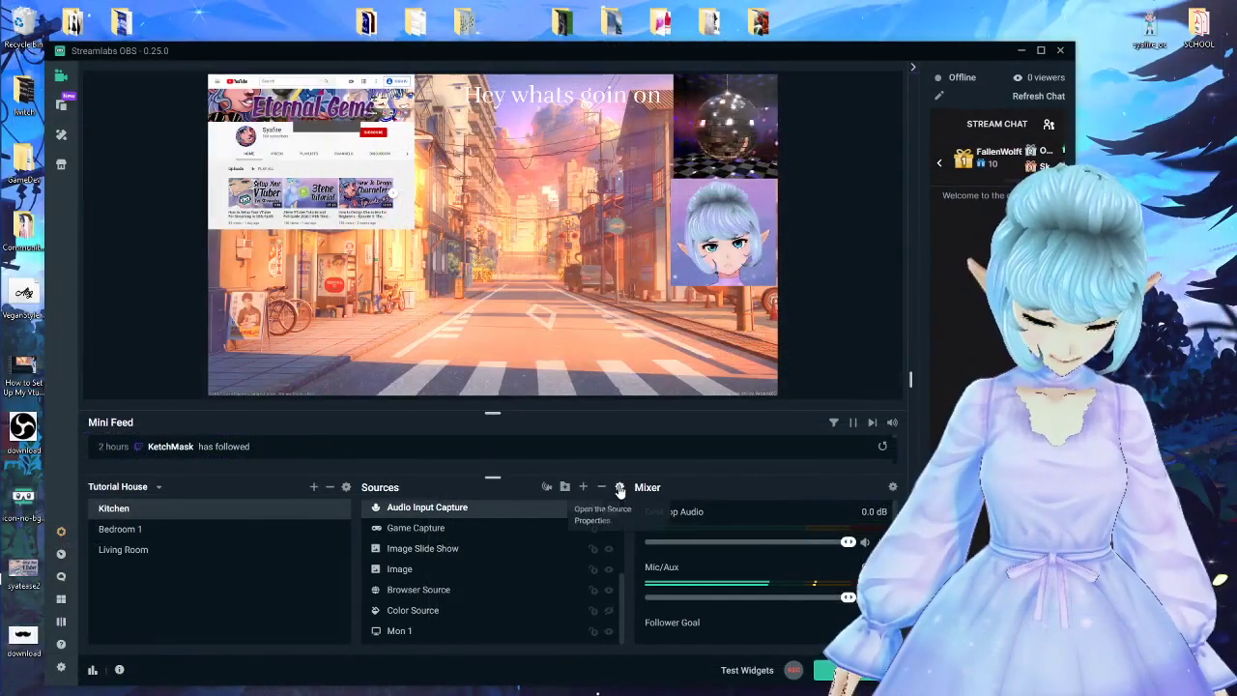
# - View the Audio Input Capture properties and the available source types, leaving both without changes
pyautogui.click(619, 487)
pyautogui.click(679, 602)
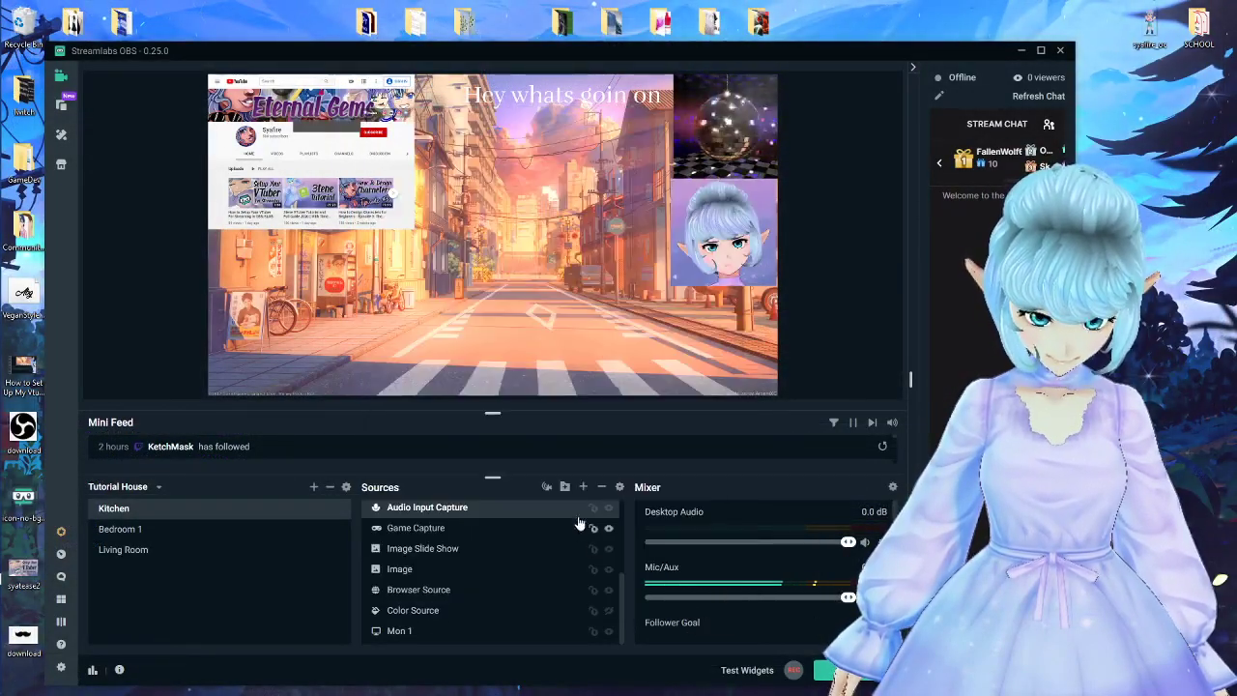
pyautogui.click(582, 487)
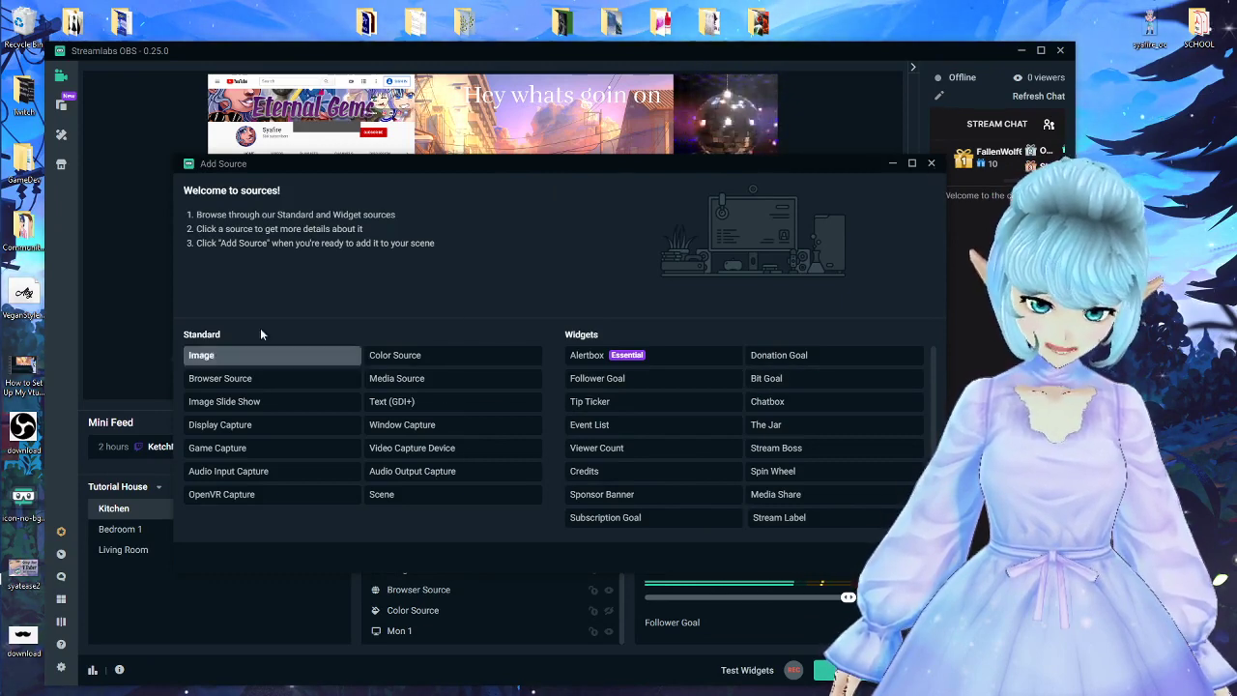
pyautogui.click(930, 165)
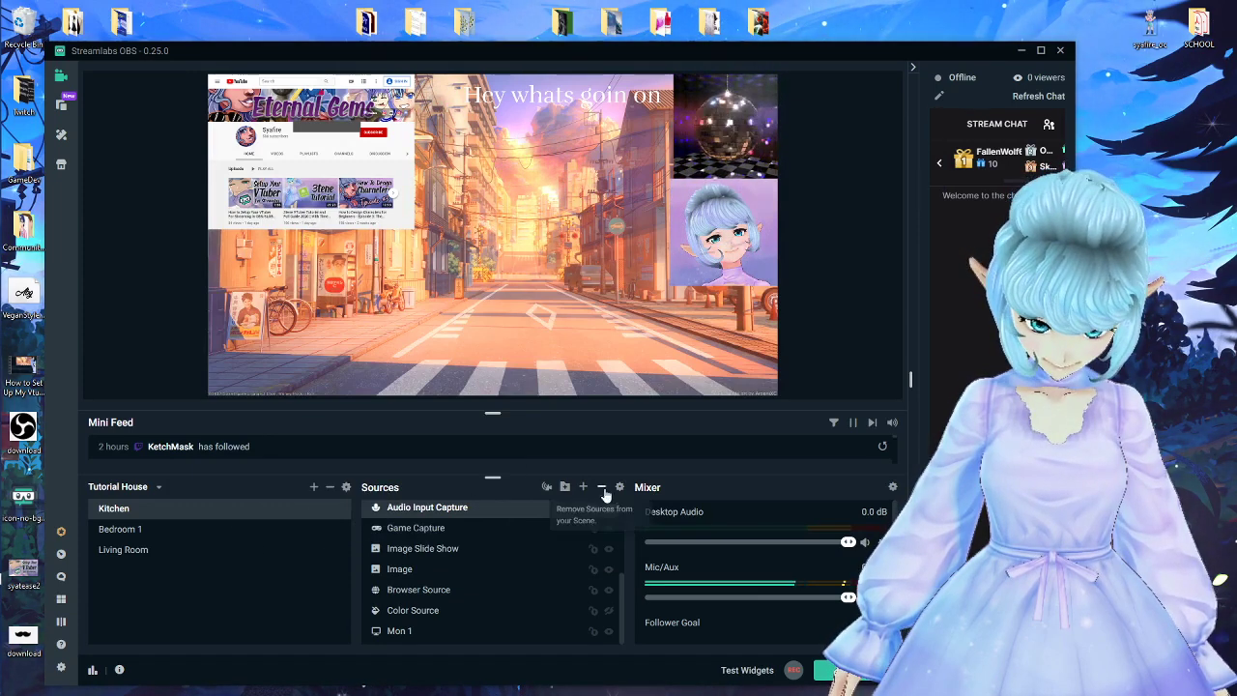
# - Examine the Image Slide Show source's properties and available source options, leaving them without changes
pyautogui.click(479, 549)
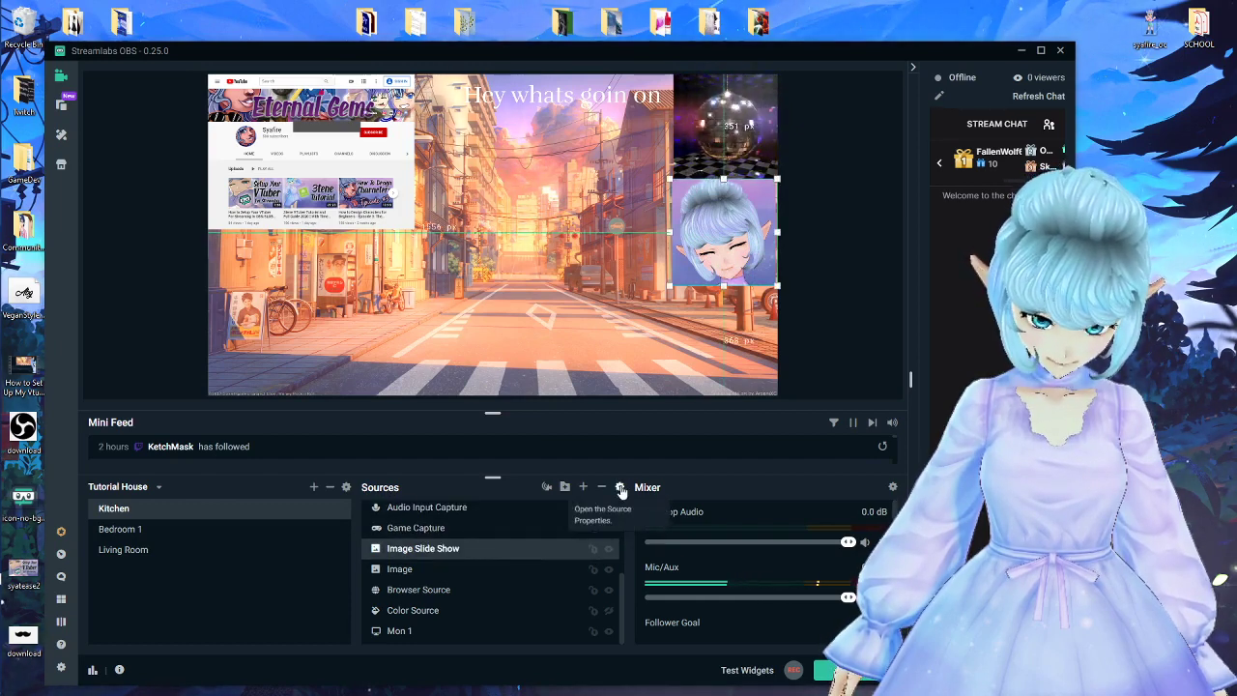
pyautogui.click(619, 488)
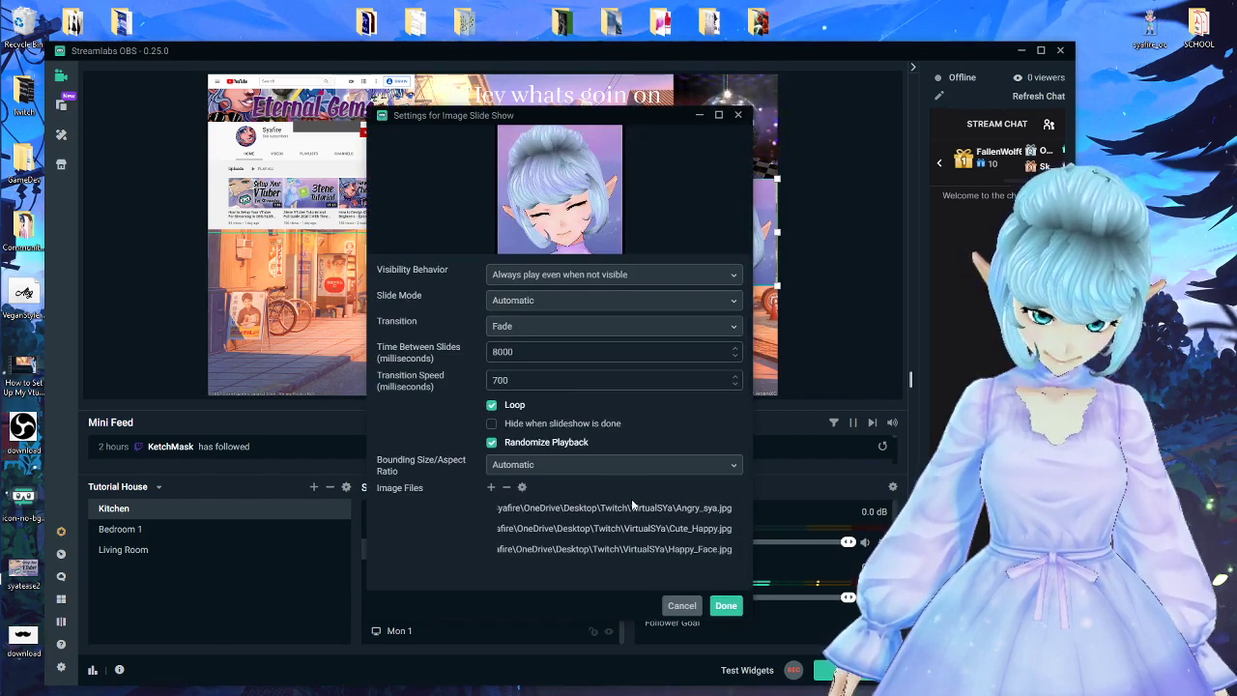
pyautogui.click(681, 605)
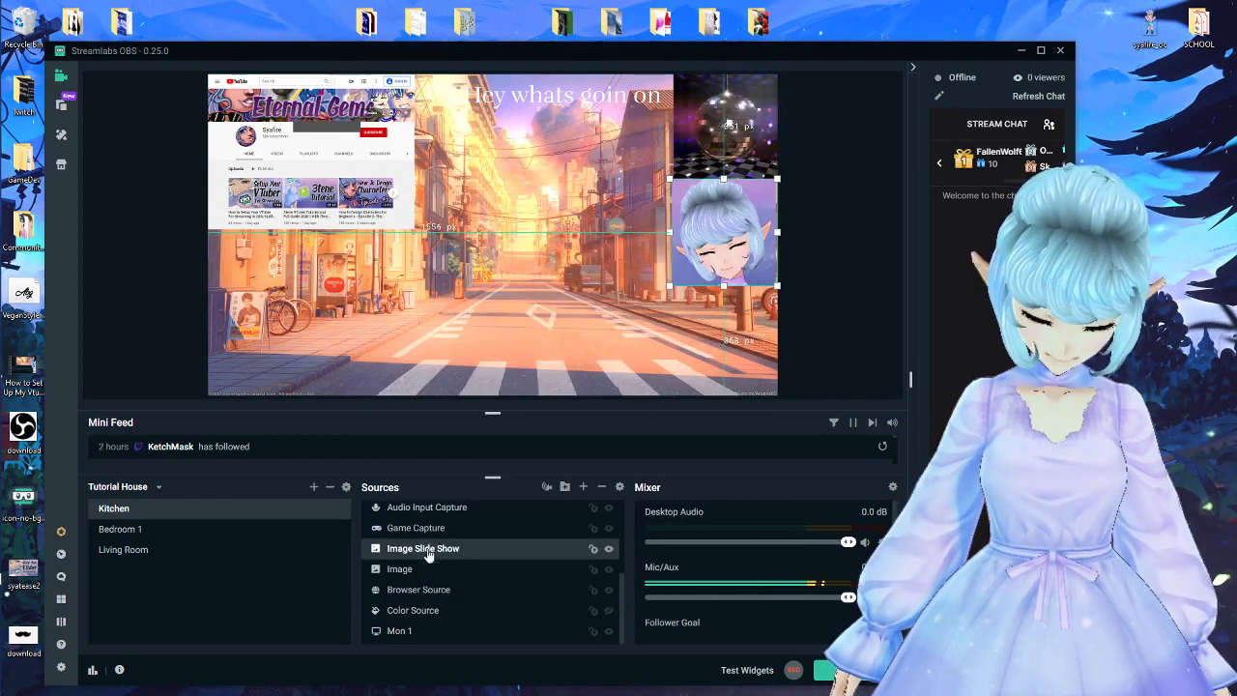
pyautogui.rightClick(463, 550)
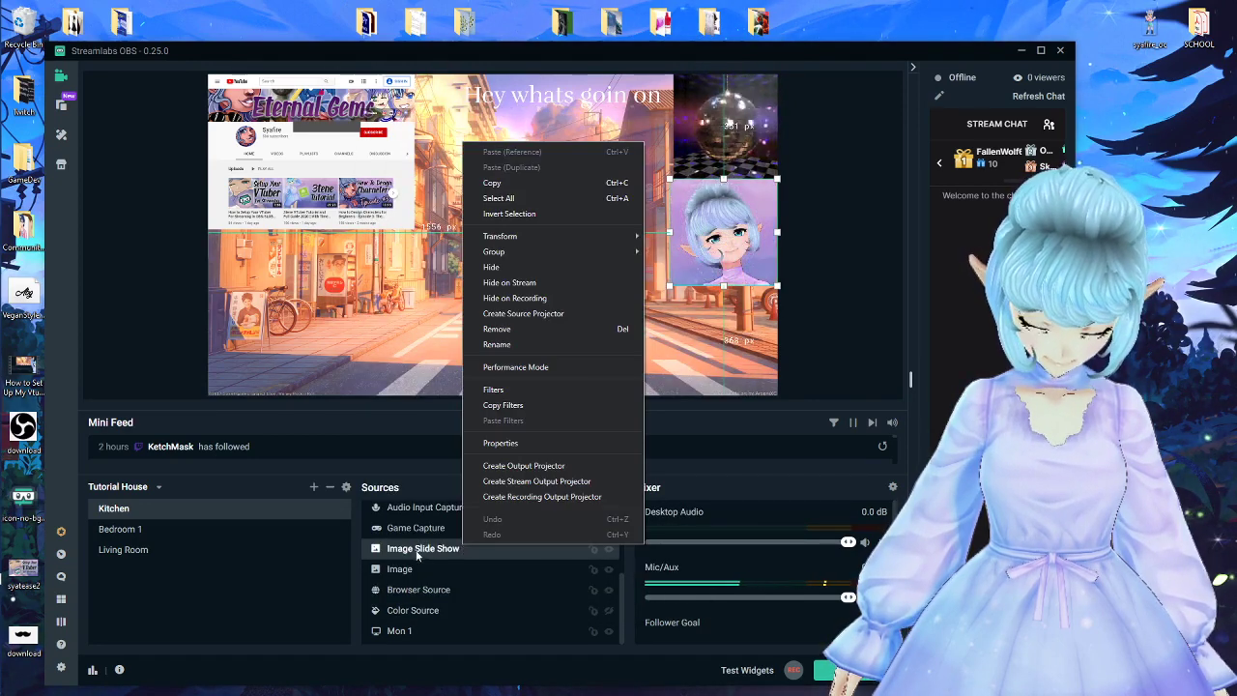
pyautogui.click(522, 442)
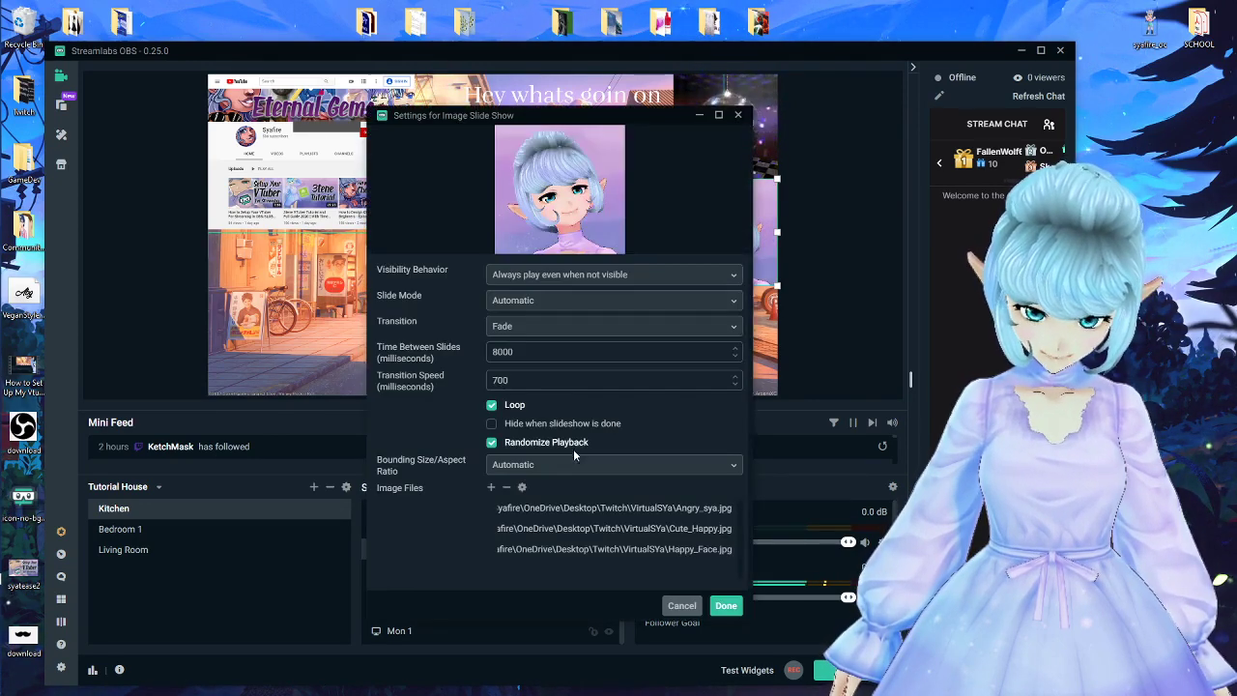
pyautogui.click(676, 608)
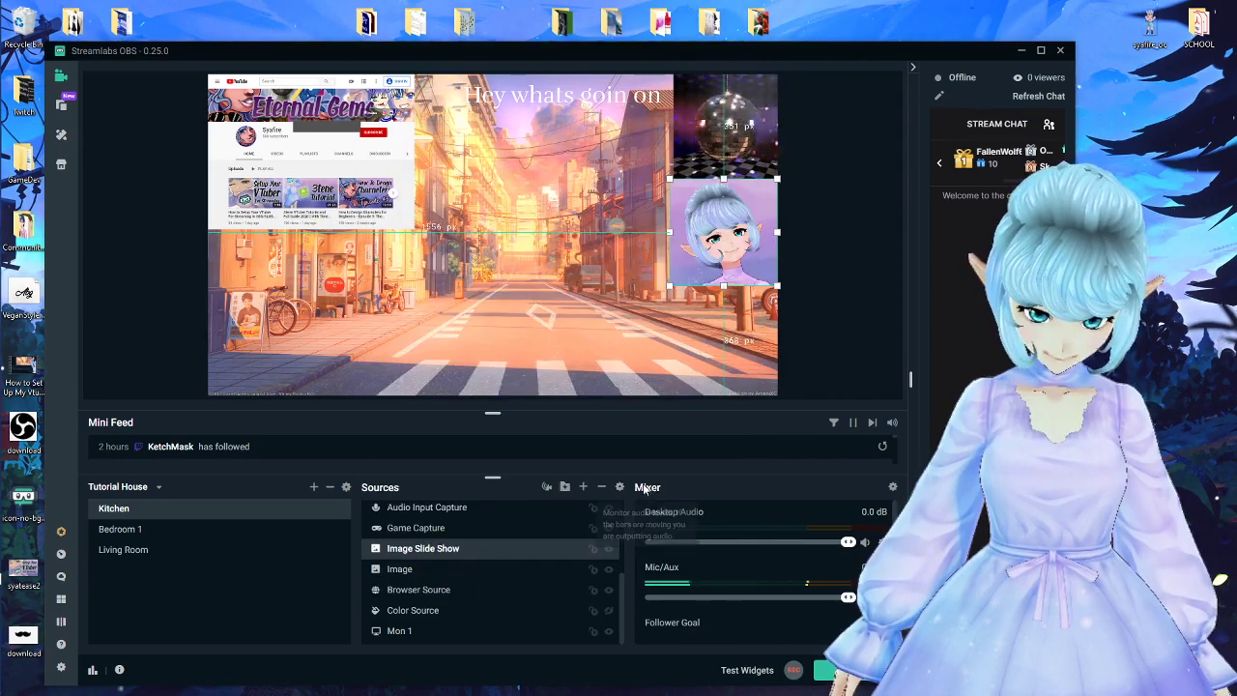
pyautogui.rightClick(500, 543)
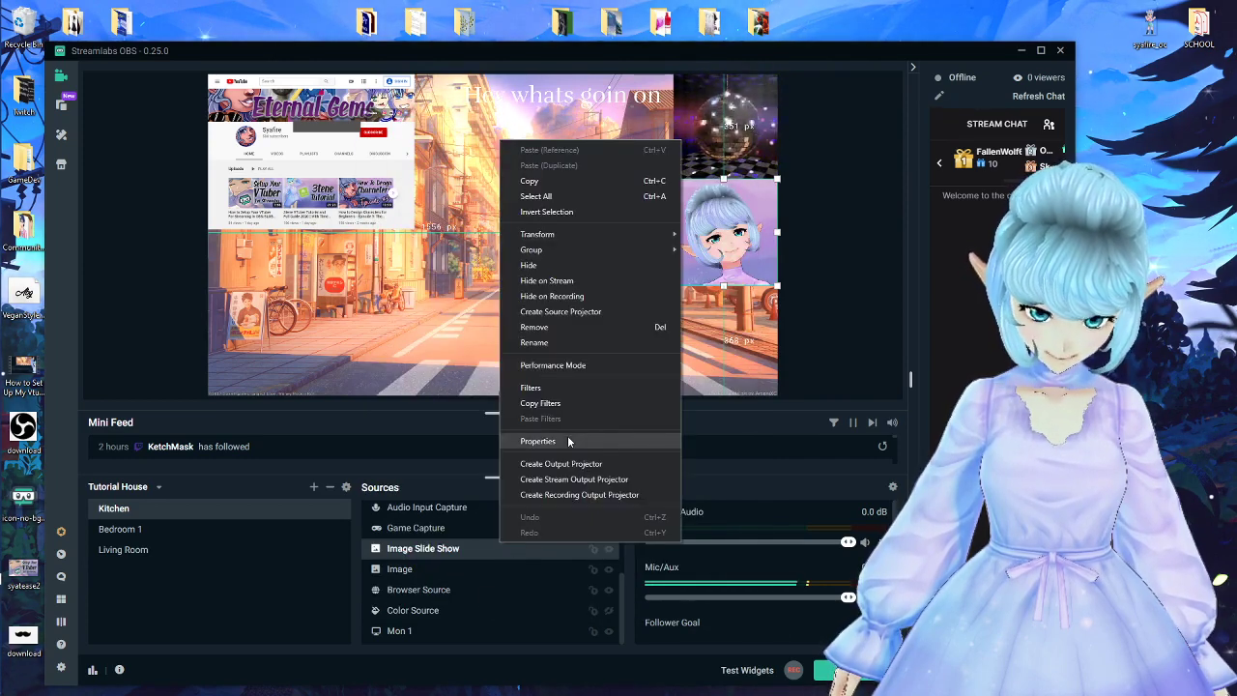
pyautogui.click(482, 558)
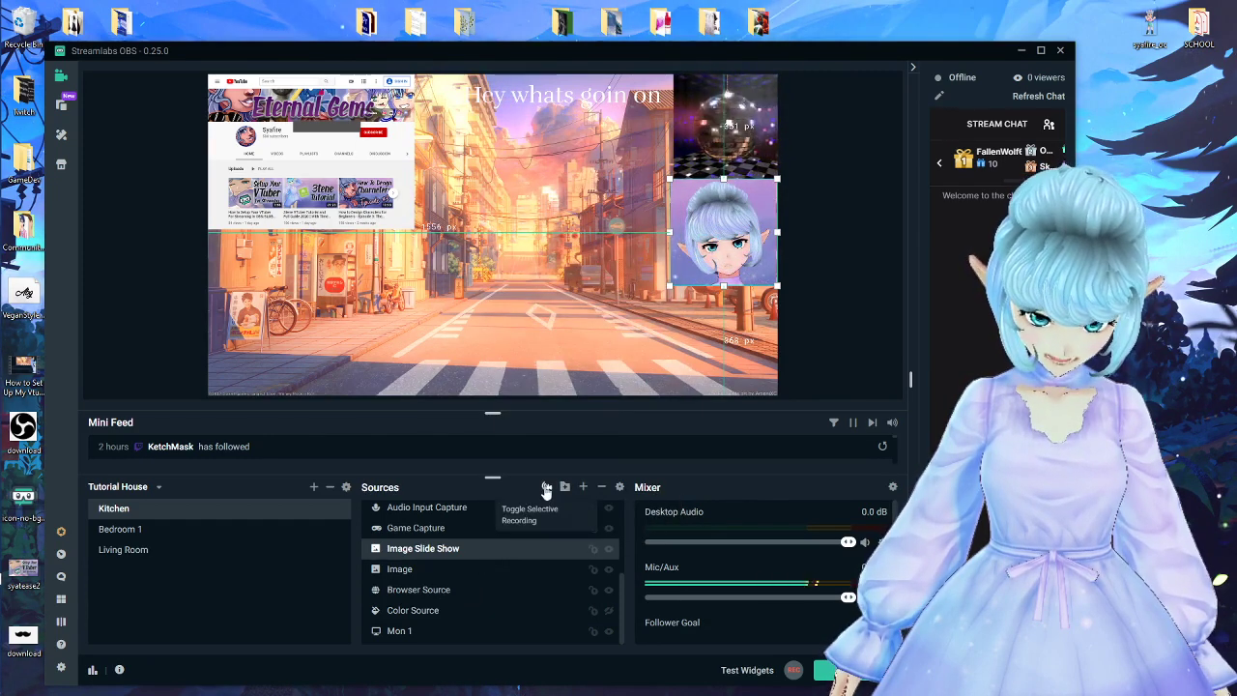
pyautogui.scroll(1, 536, 507)
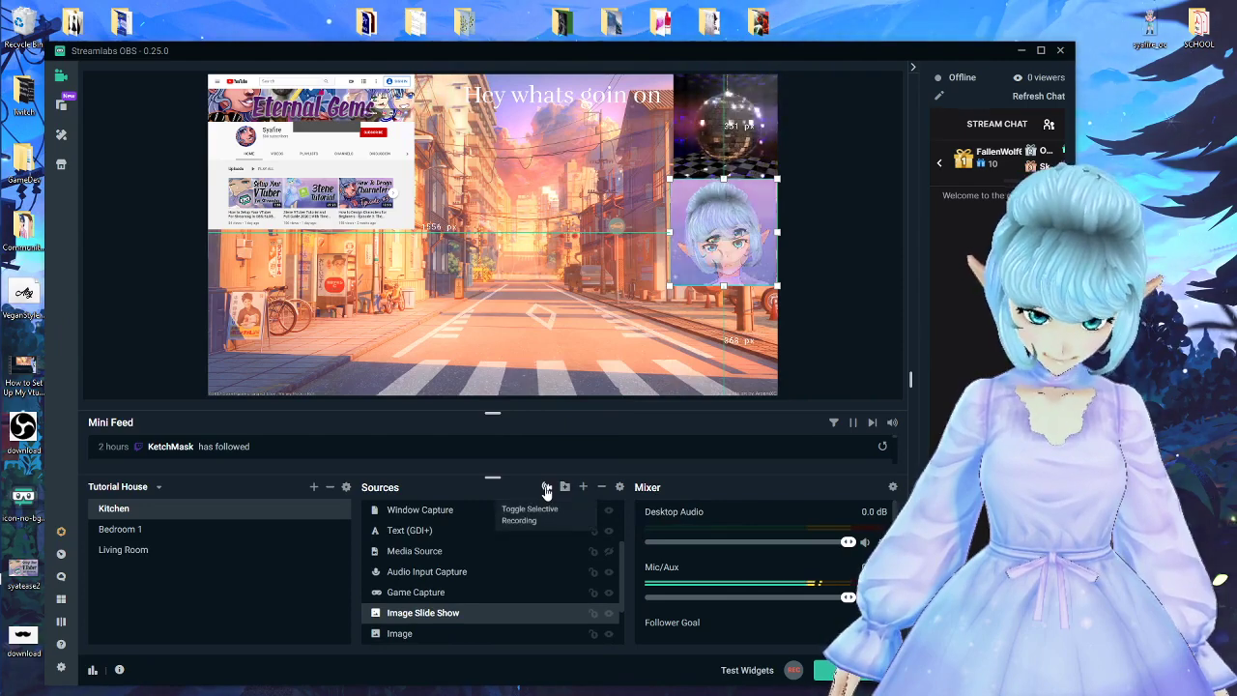
pyautogui.click(715, 148)
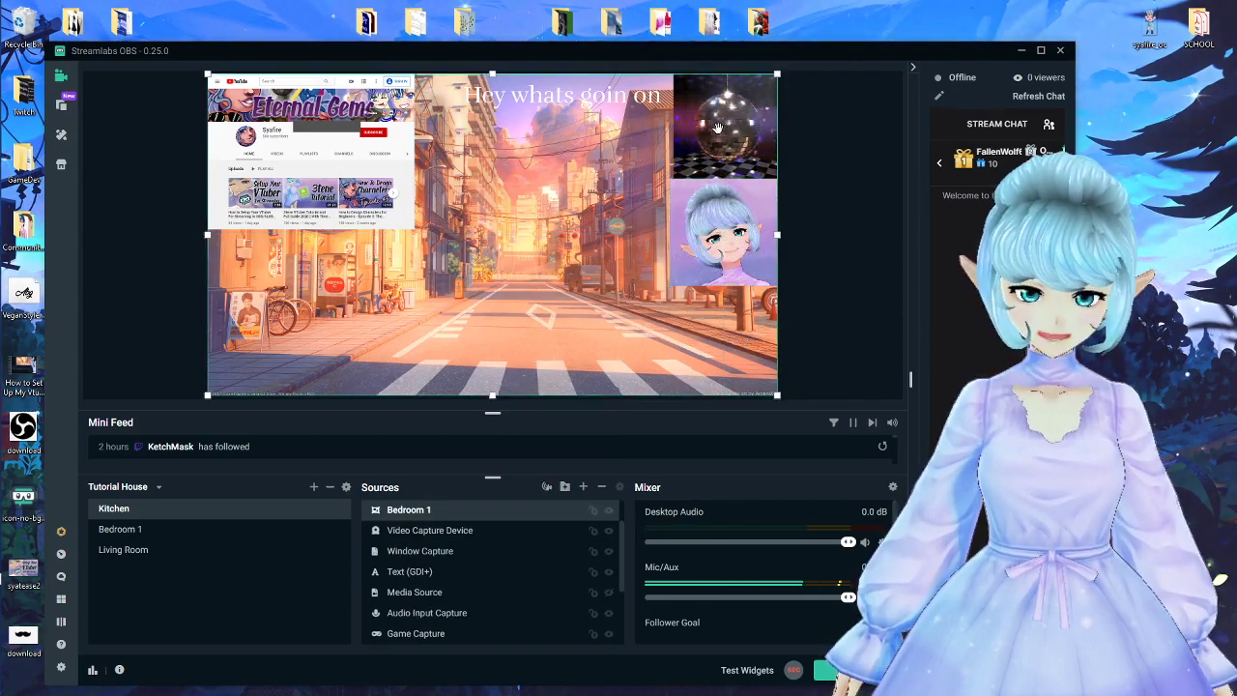
pyautogui.click(725, 232)
pyautogui.click(715, 148)
pyautogui.click(715, 147)
pyautogui.click(715, 148)
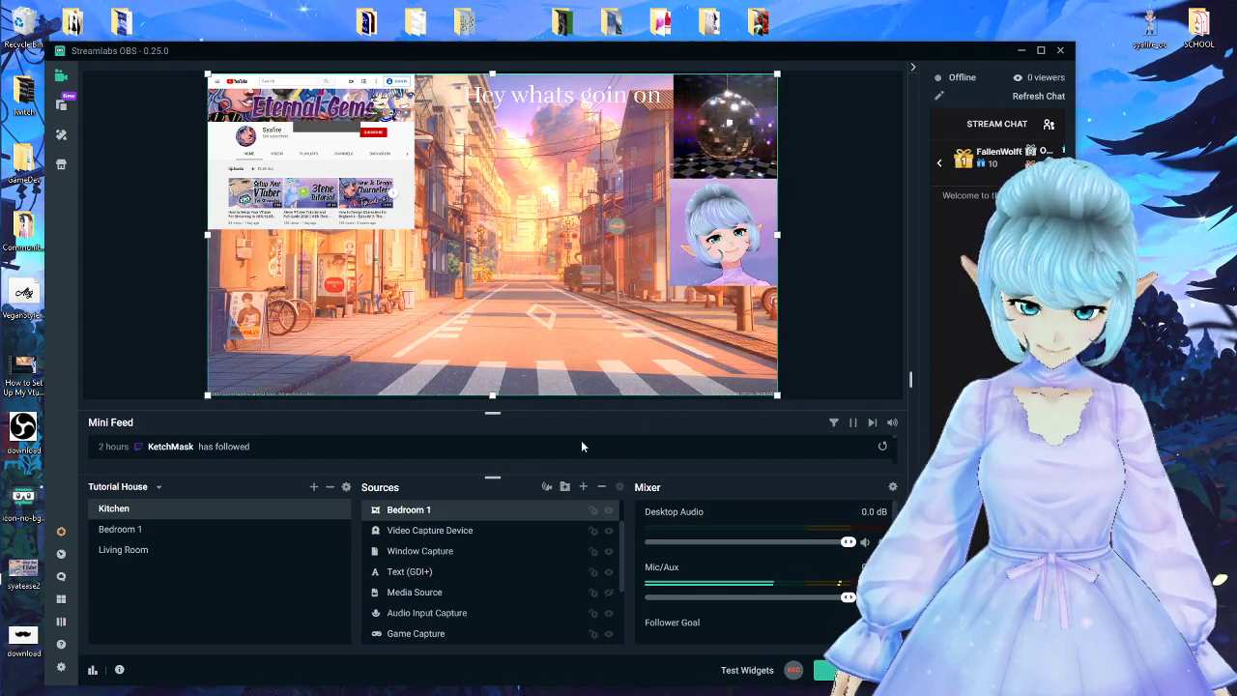
# - Turn on selective recording for the sources in the Kitchen scene
pyautogui.click(546, 487)
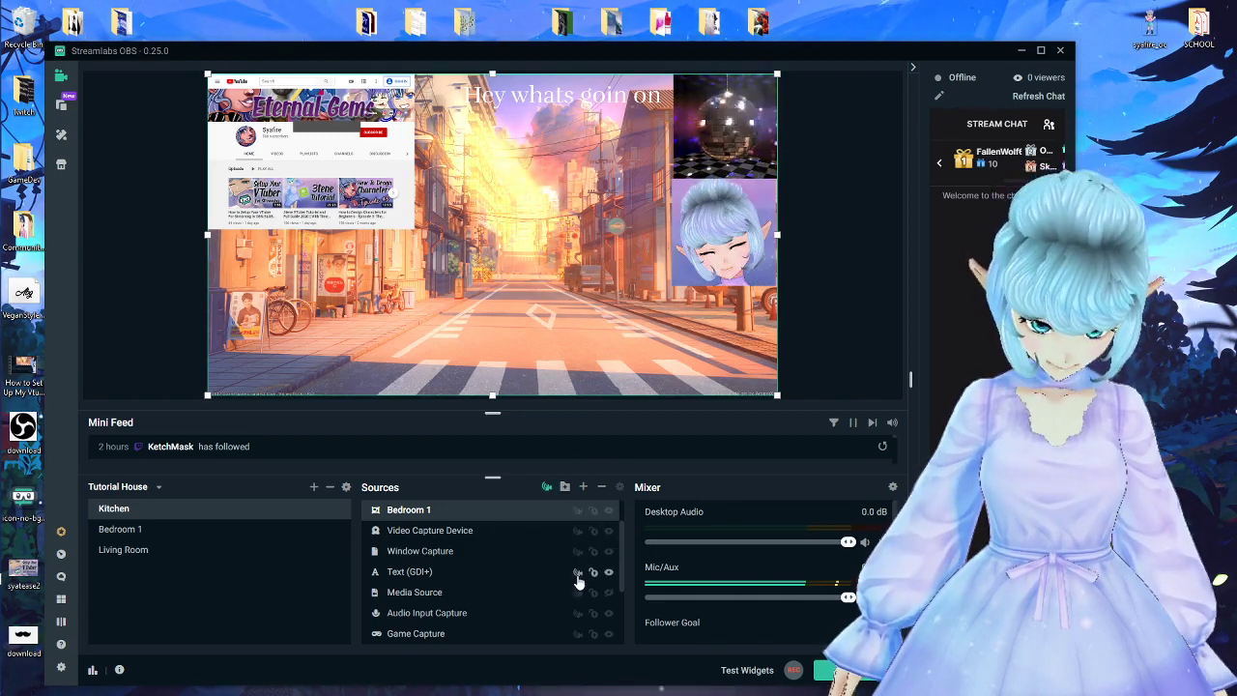
pyautogui.scroll(-1, 578, 531)
pyautogui.scroll(2, 572, 540)
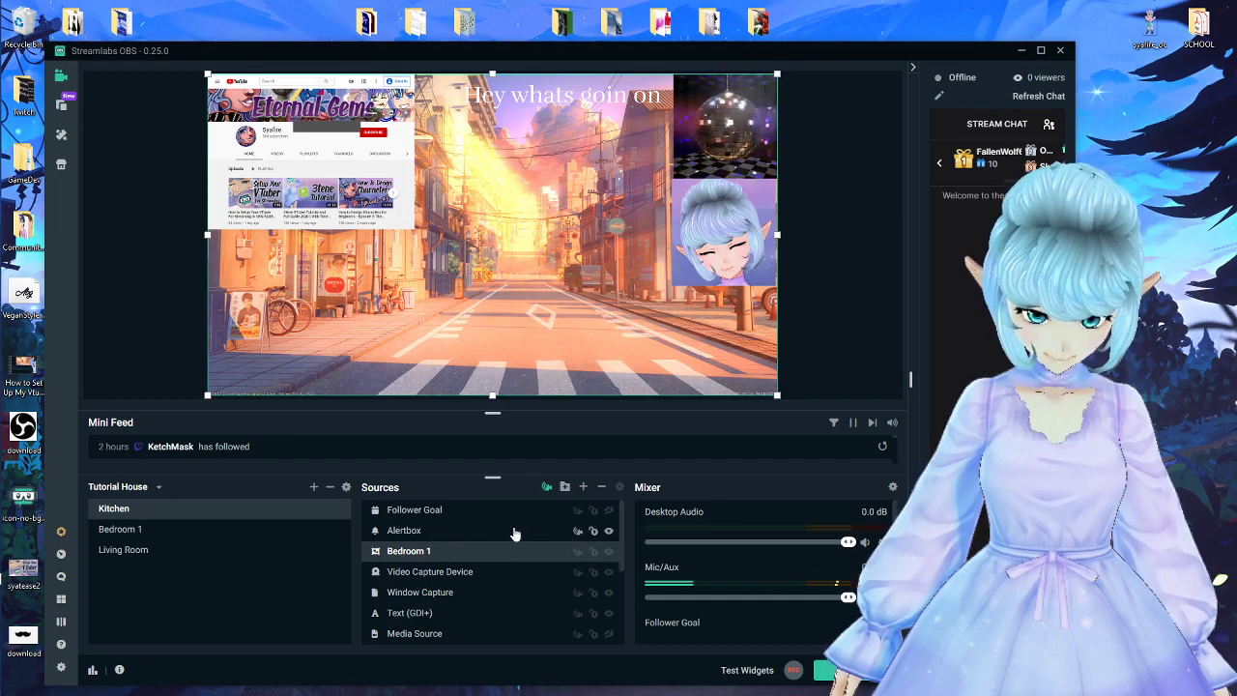
# - Move the Alertbox to about 298 px above the canvas's bottom edge and set its selective recording to streaming only
pyautogui.click(448, 534)
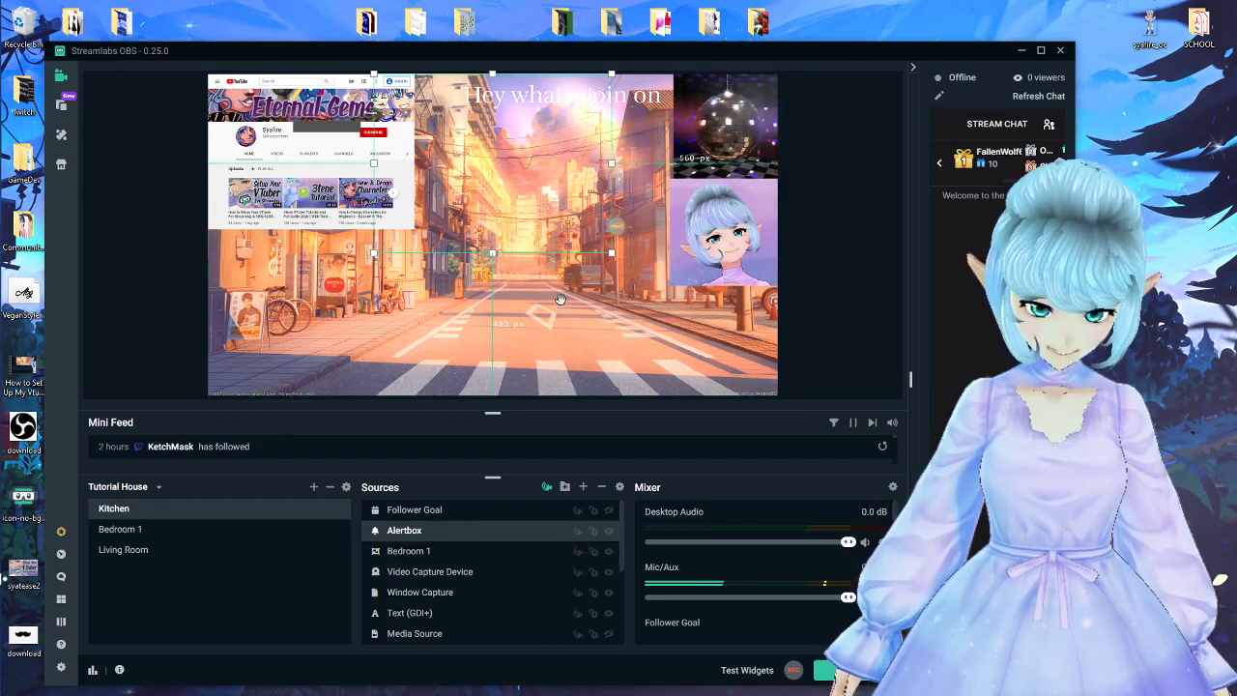
pyautogui.moveTo(519, 224); pyautogui.dragTo(540, 279)
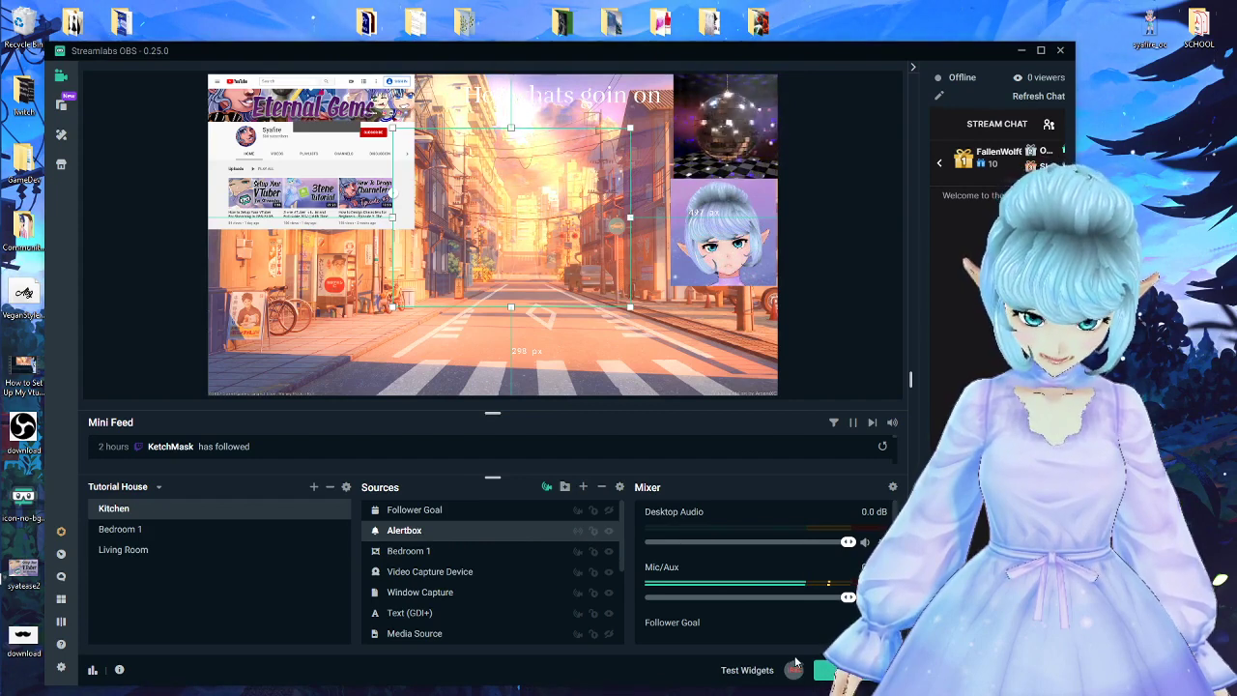
pyautogui.click(578, 540)
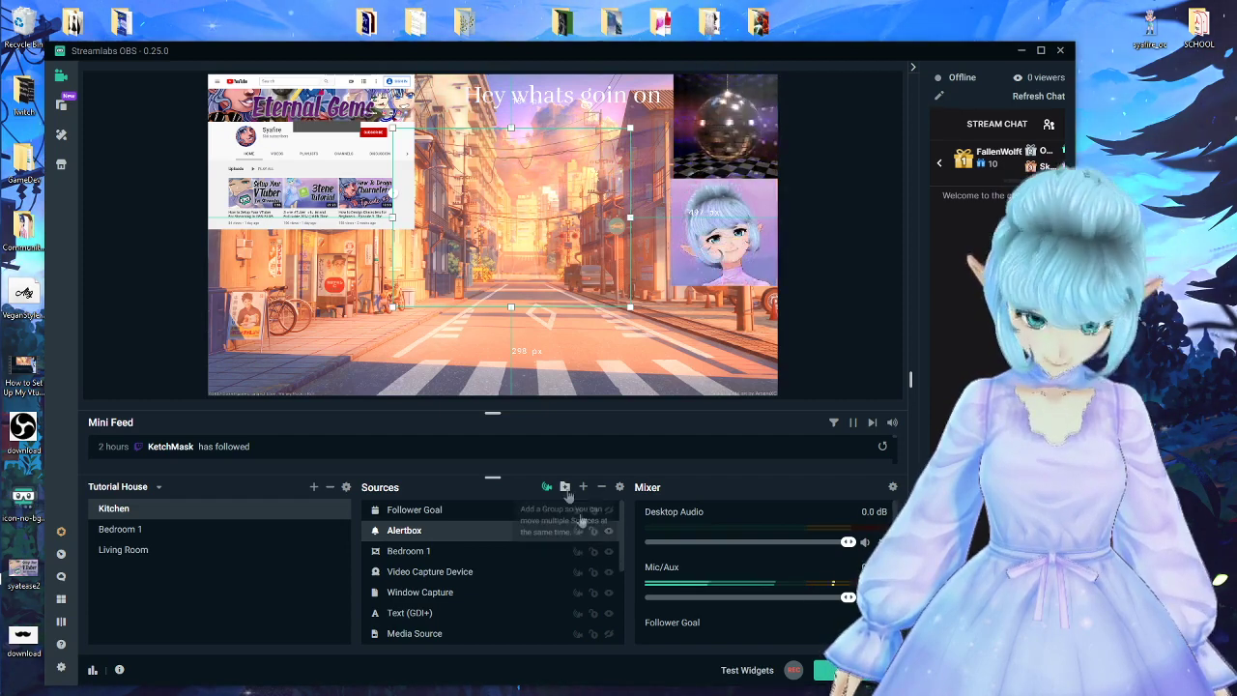
pyautogui.click(428, 512)
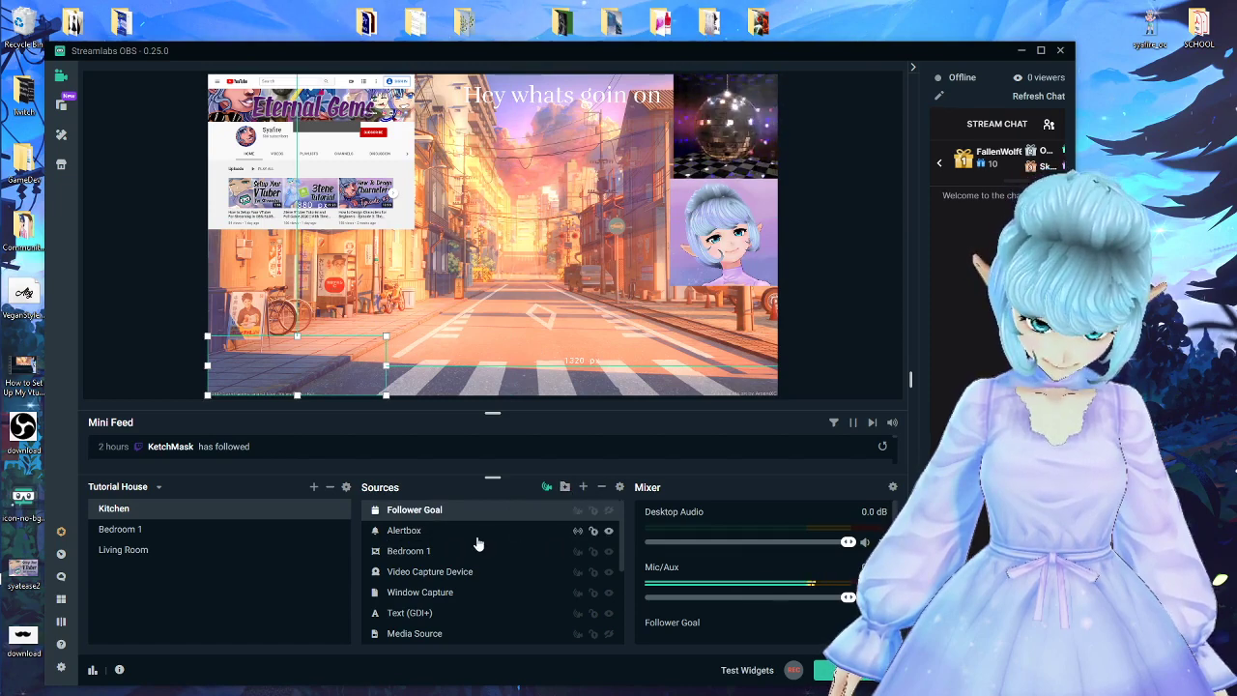
pyautogui.scroll(-2, 475, 544)
pyautogui.moveTo(454, 547)
pyautogui.mouseDown()
pyautogui.moveTo(461, 527)
pyautogui.moveTo(462, 558)
pyautogui.mouseUp()
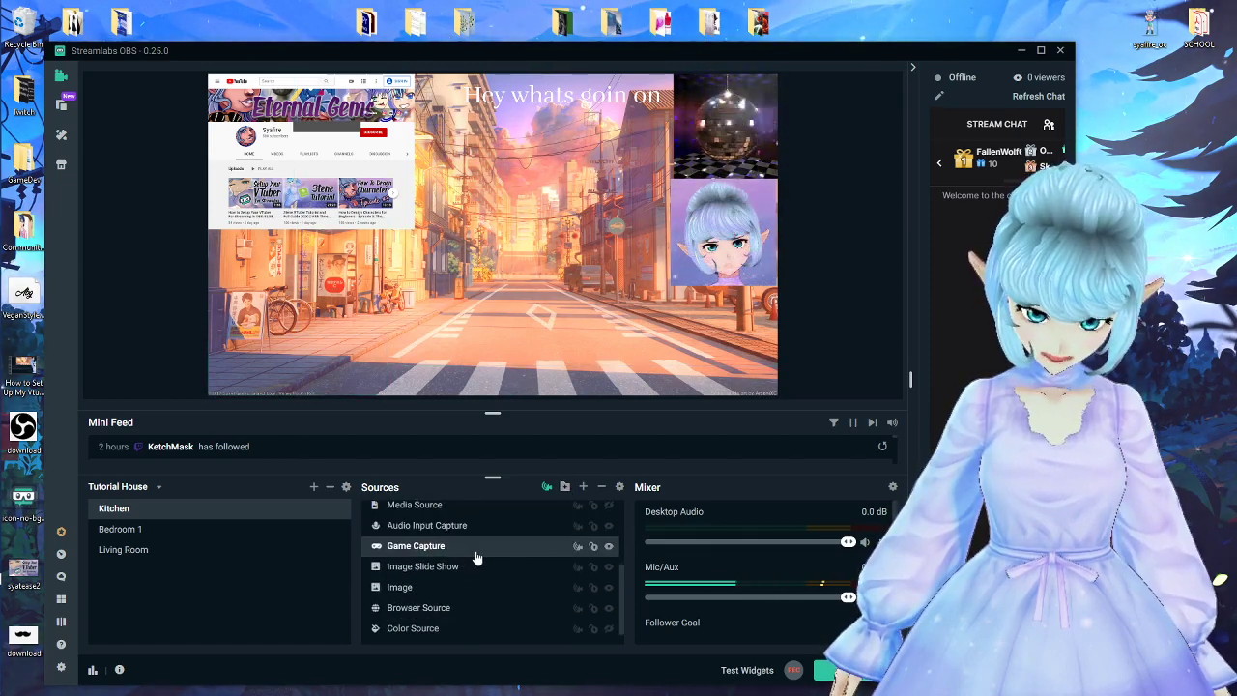
pyautogui.scroll(2, 477, 558)
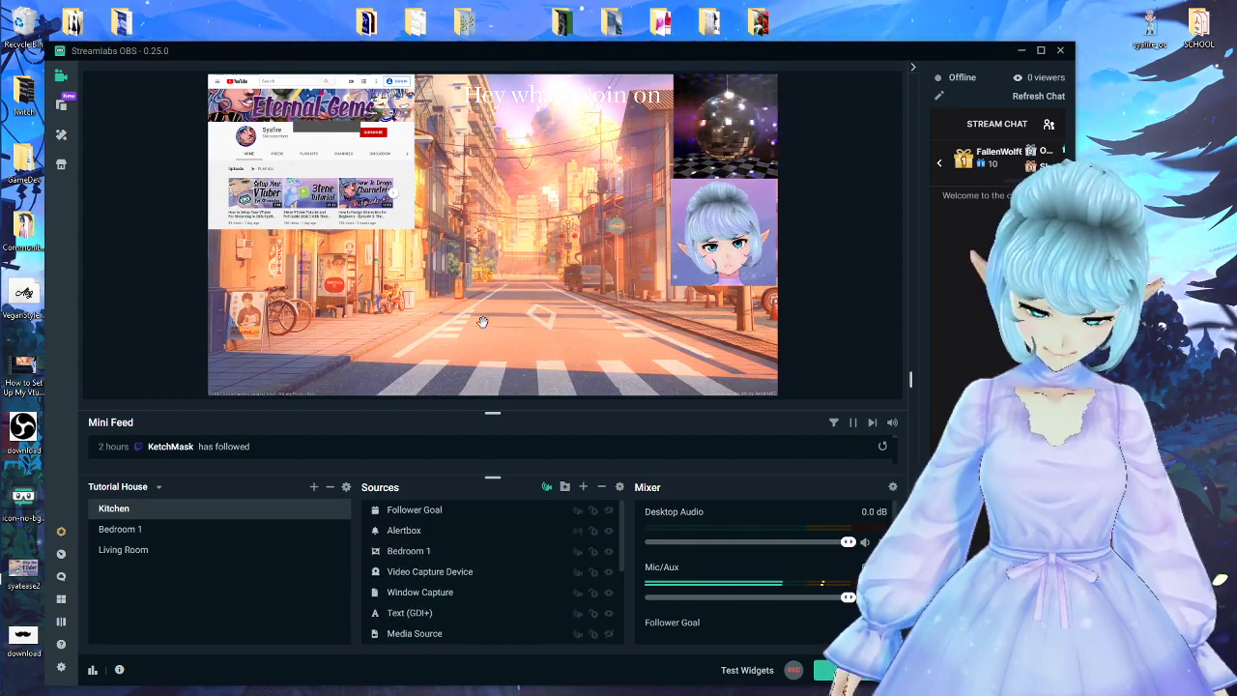
pyautogui.click(475, 511)
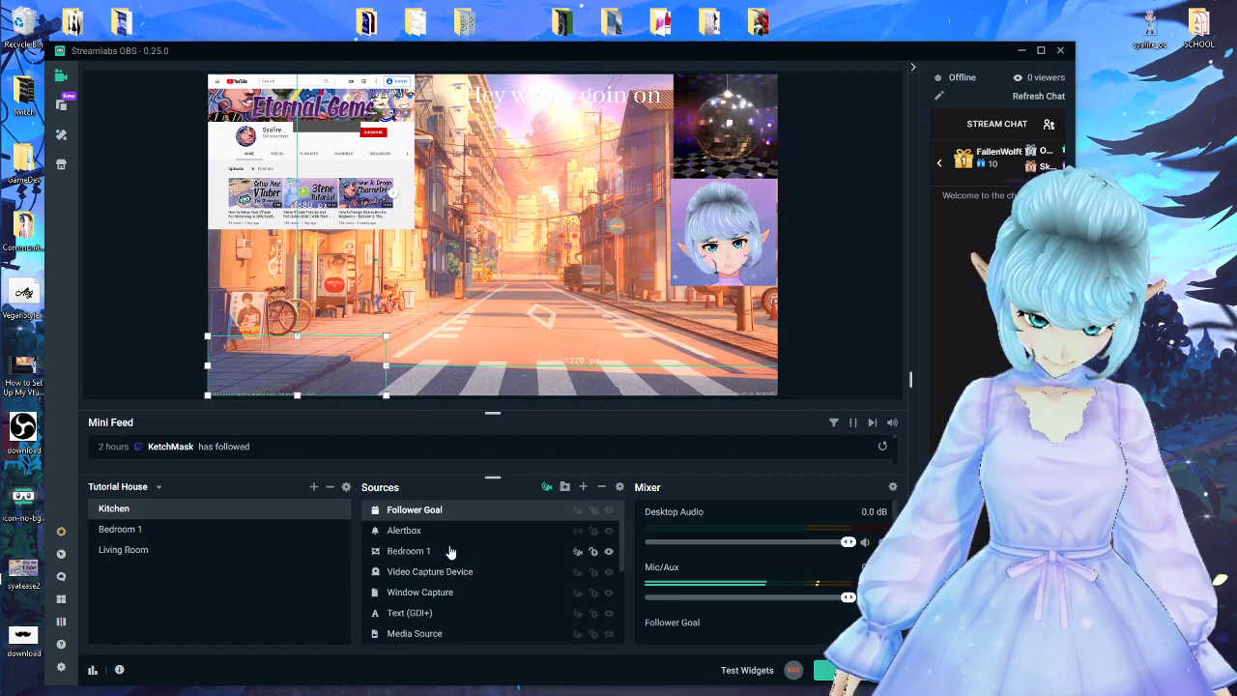
pyautogui.keyDown('shift'); pyautogui.click(451, 550); pyautogui.keyUp('shift')
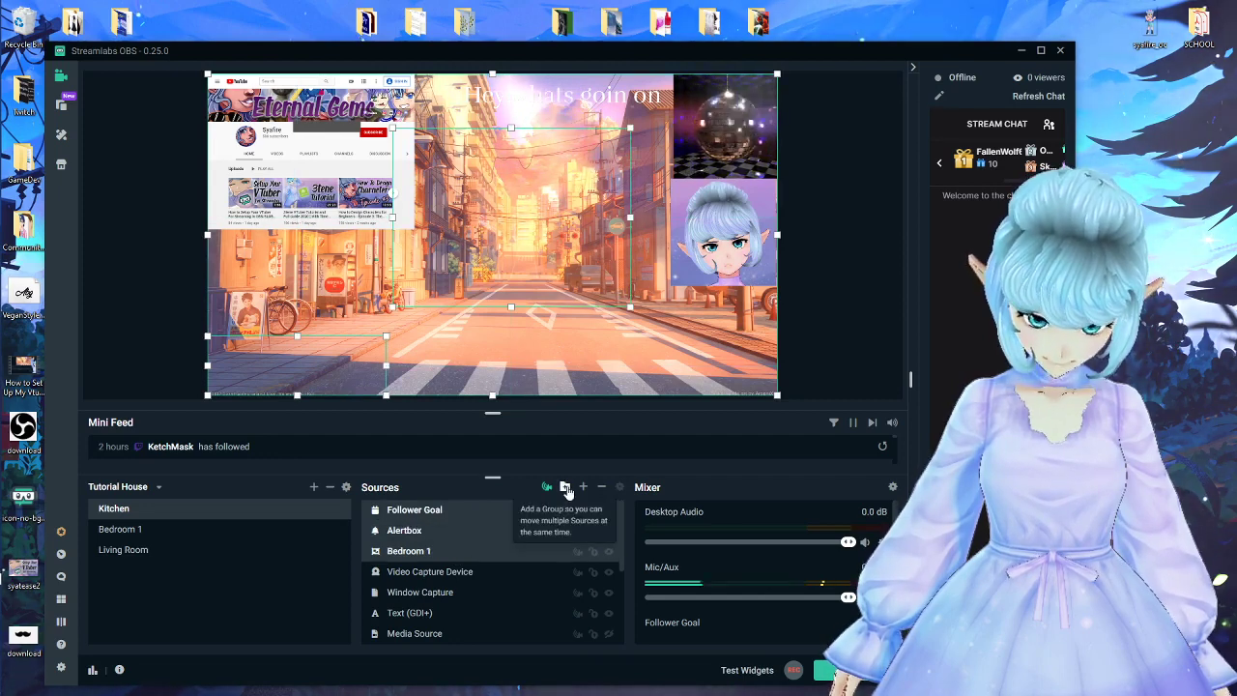
pyautogui.click(448, 516)
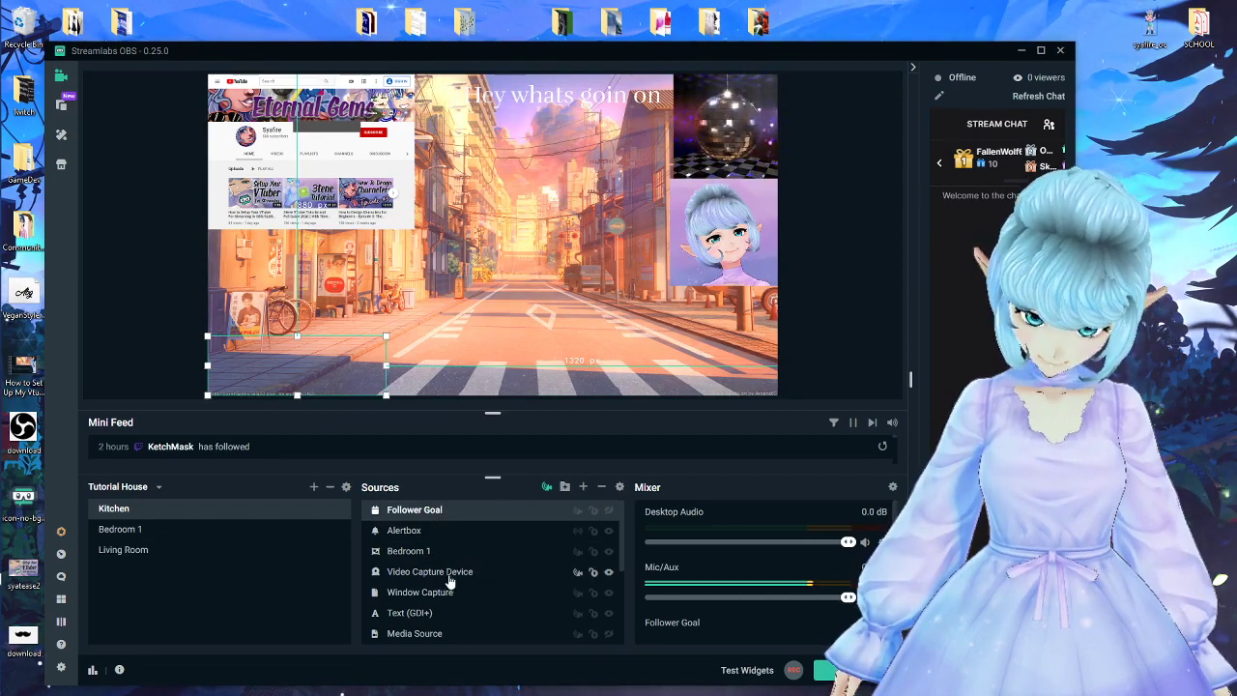
pyautogui.keyDown('shift'); pyautogui.click(450, 573); pyautogui.keyUp('shift')
# - Group the sources from Follower Goal through Video Capture Device into a new folder named Something
pyautogui.click(447, 512)
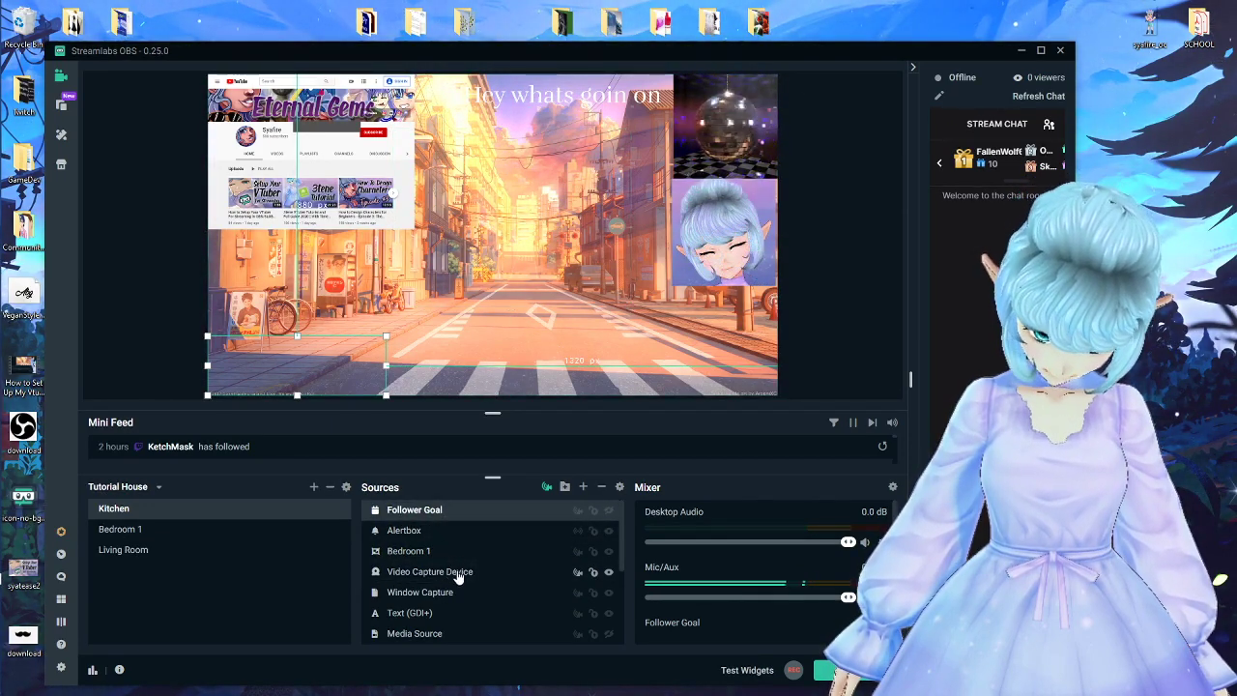
pyautogui.keyDown('shift'); pyautogui.click(466, 574); pyautogui.keyUp('shift')
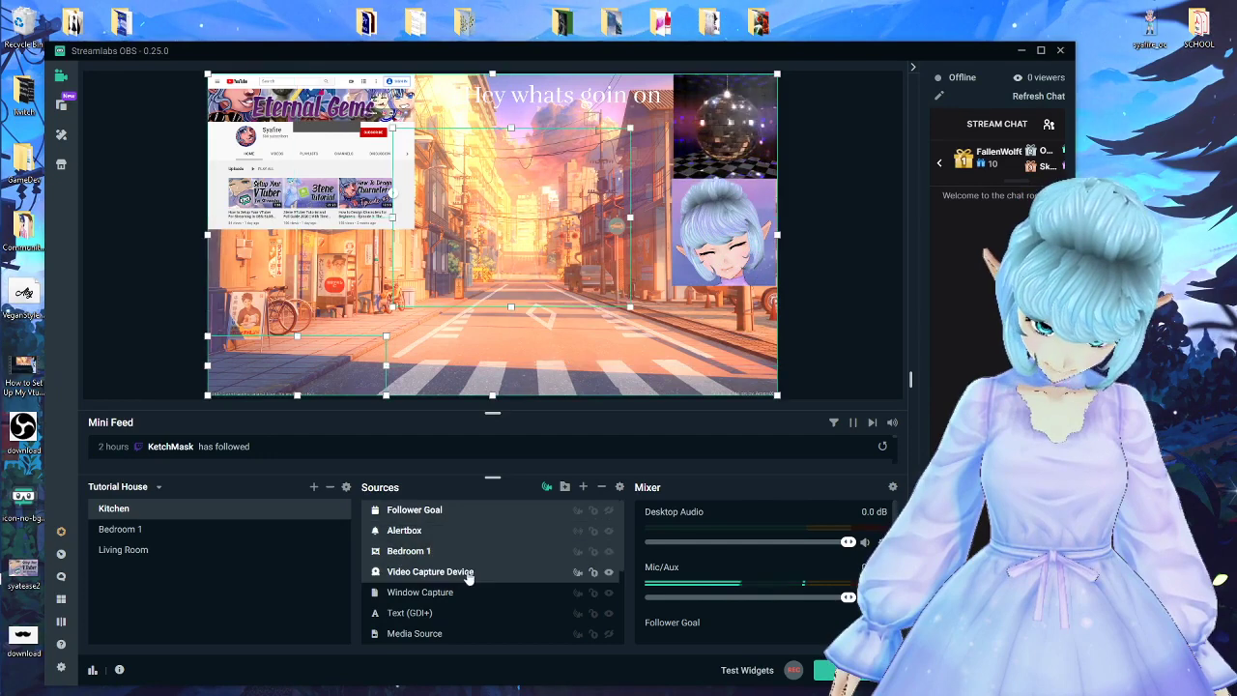
pyautogui.click(565, 488)
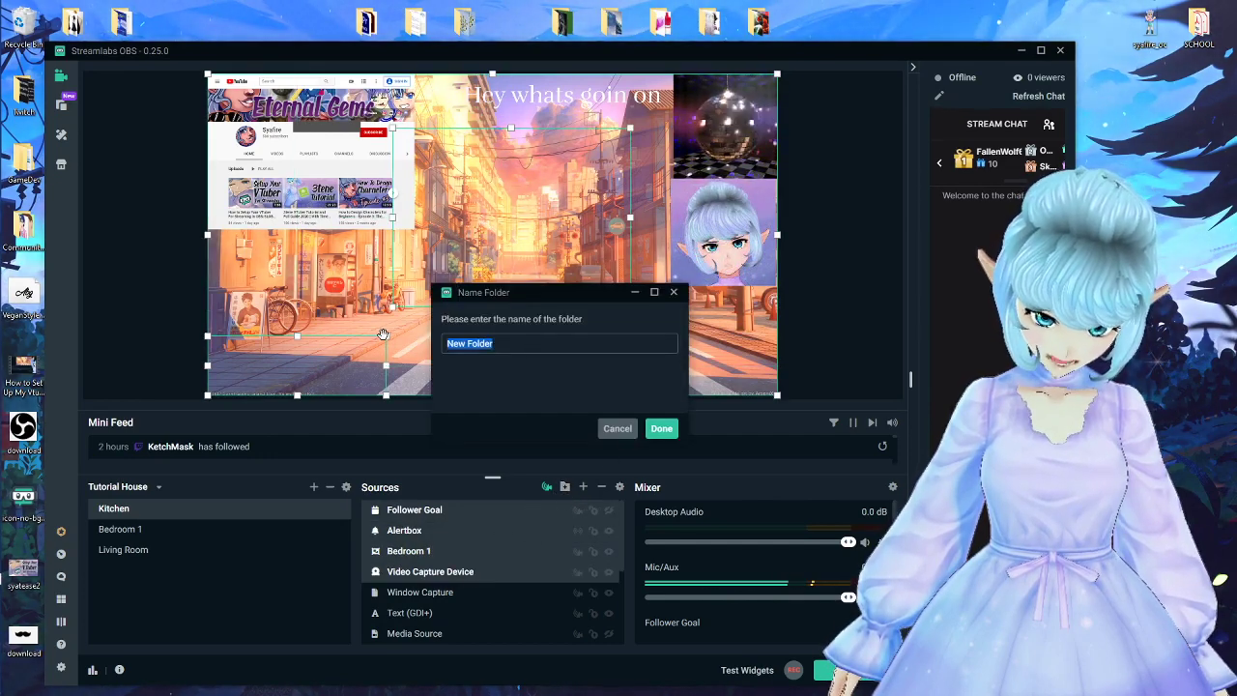
pyautogui.write('Some')
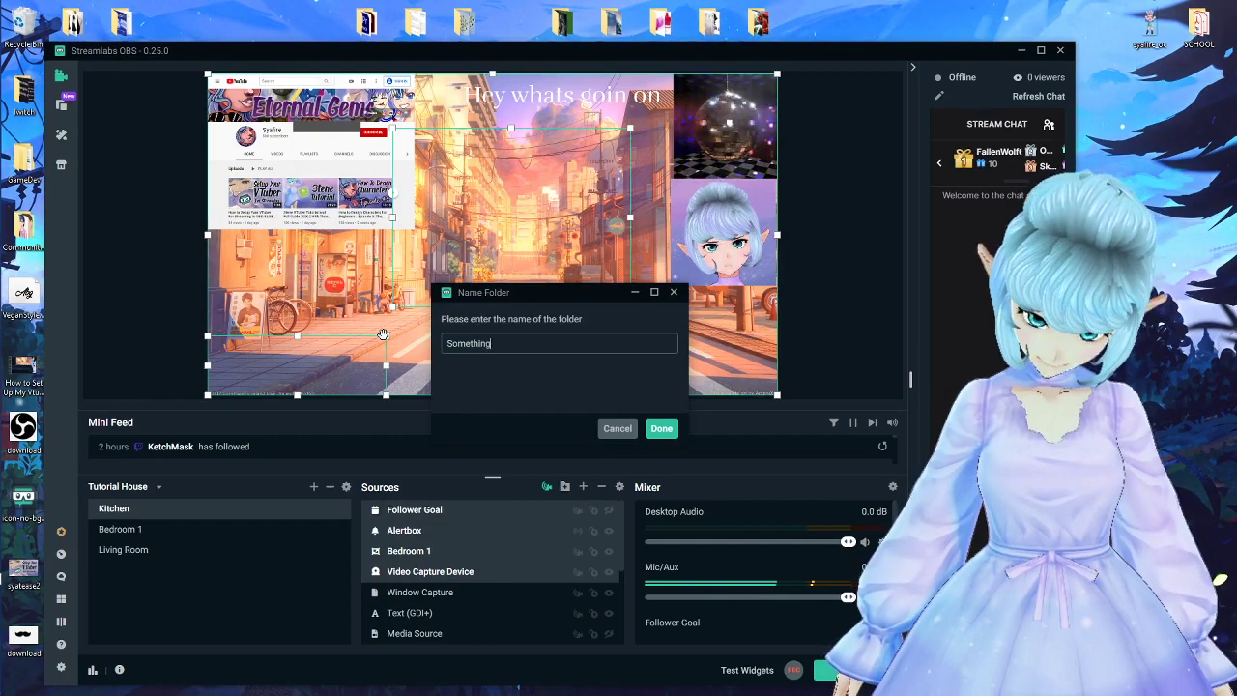
pyautogui.write('thing')
pyautogui.click(664, 432)
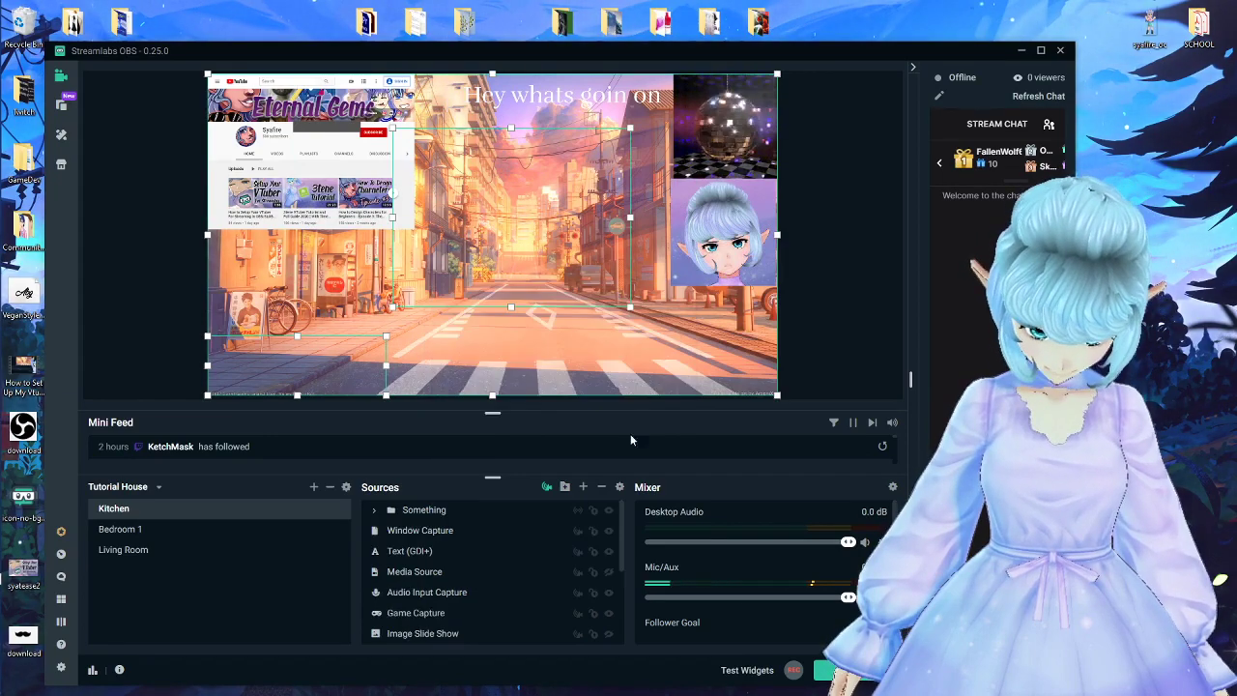
# - Expand and collapse the Something folder to check its contents, and toggle its visibility so all its sources are shown
pyautogui.click(375, 514)
pyautogui.click(375, 514)
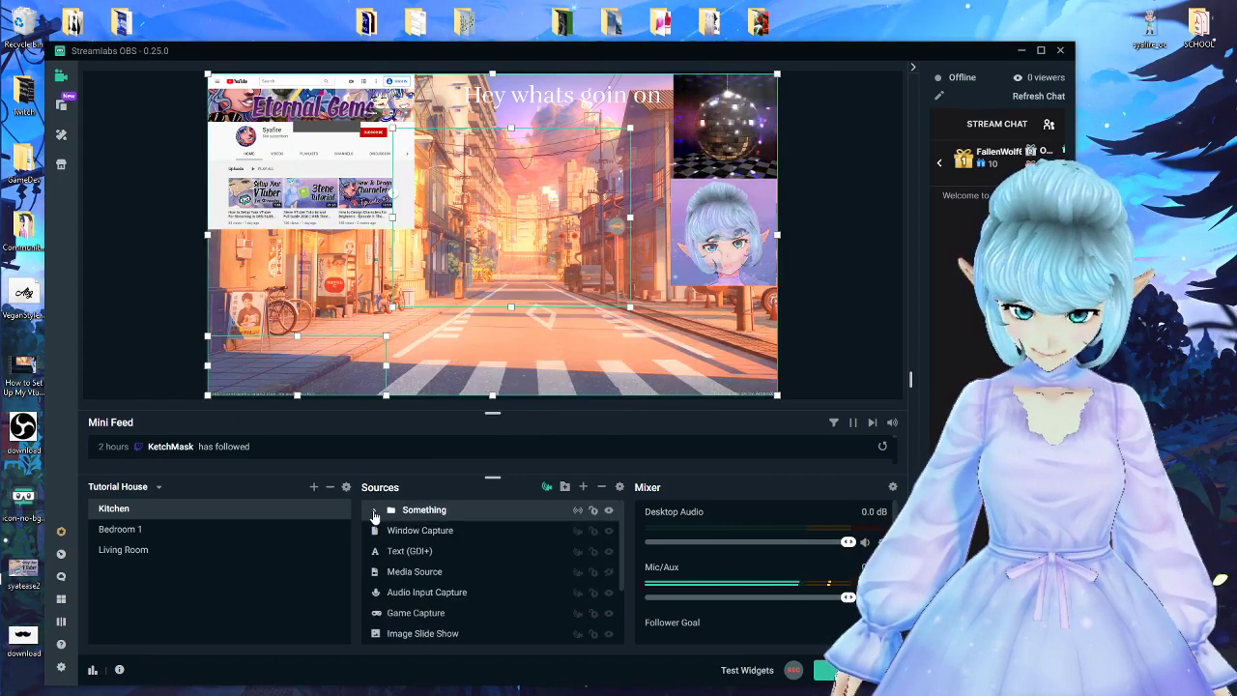
pyautogui.click(374, 514)
pyautogui.click(375, 514)
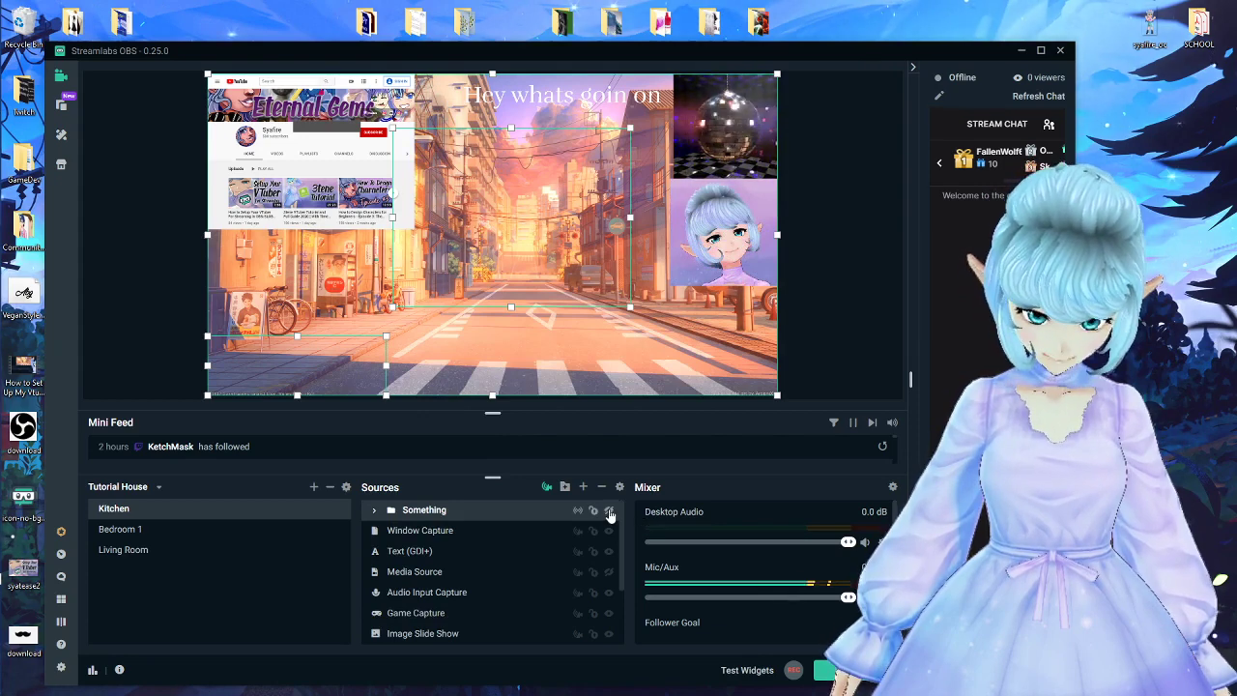
pyautogui.click(375, 514)
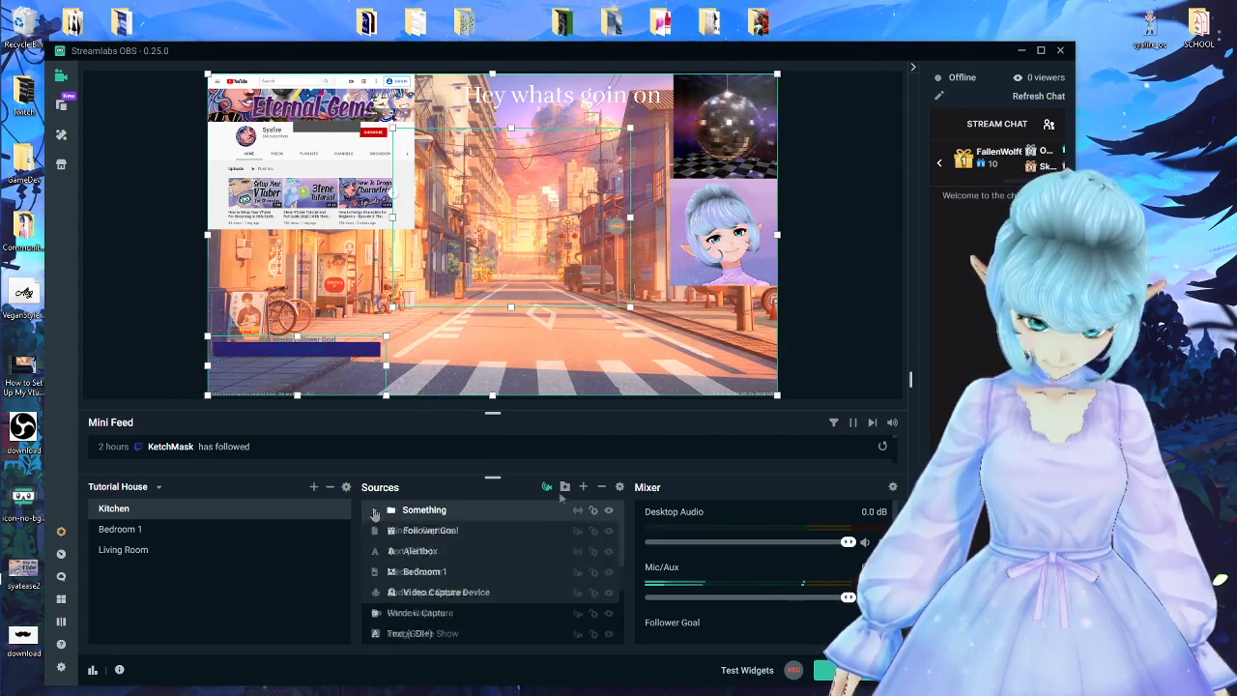
pyautogui.click(375, 514)
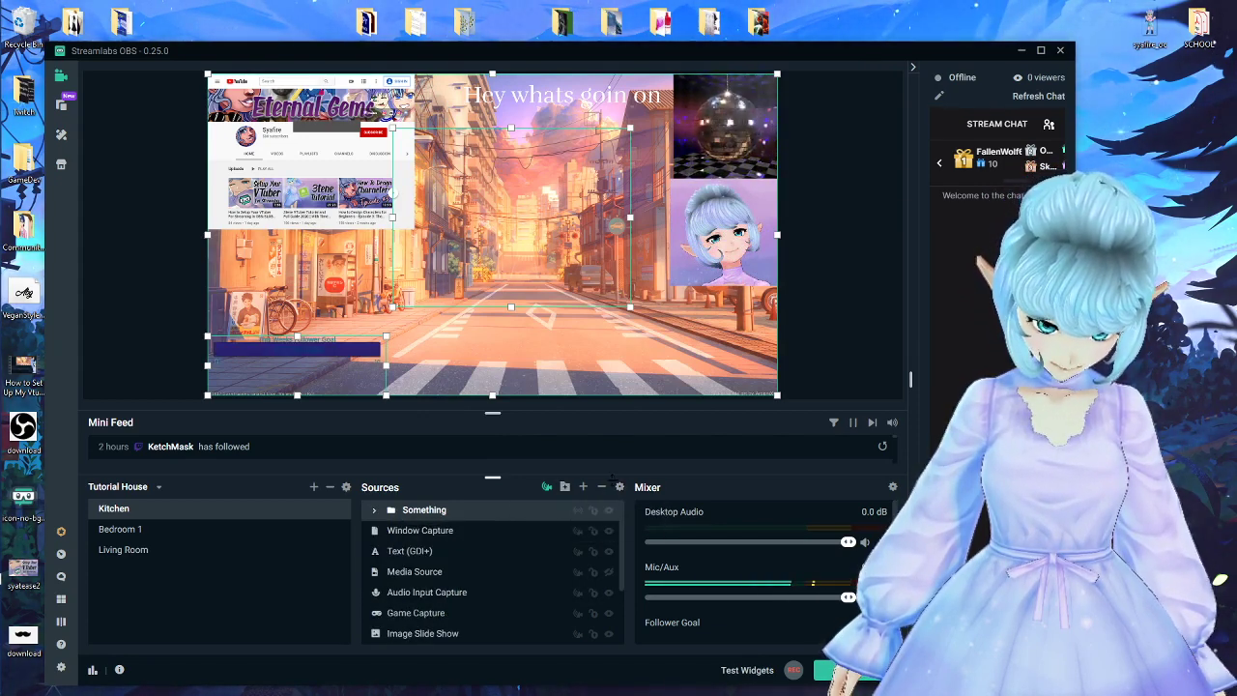